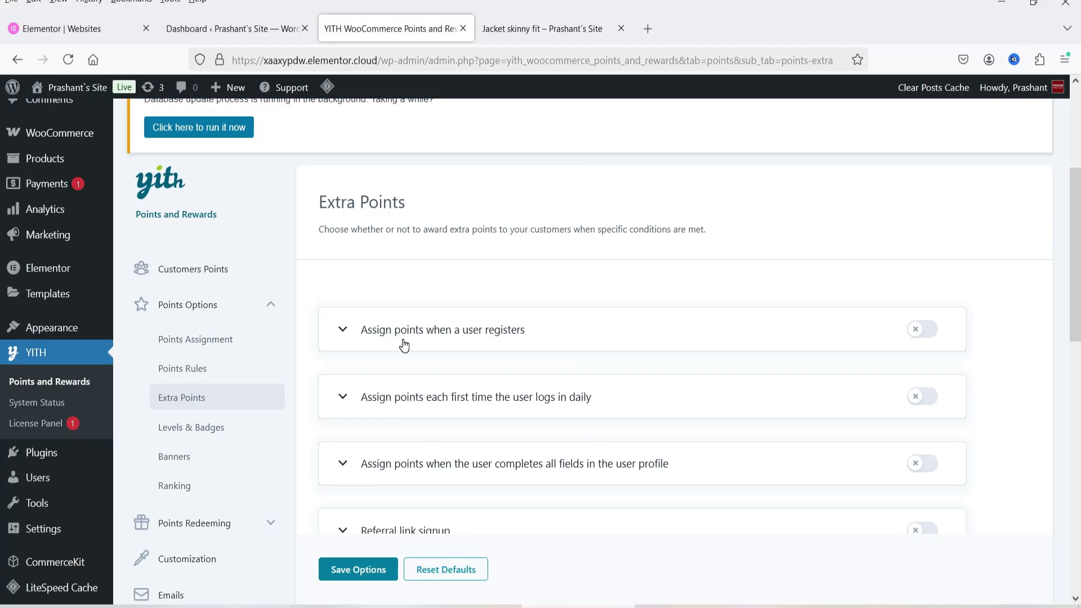
Review the available Extra Points rules, from user registration through to the total amount spent
scroll(633, 389, down, 3)
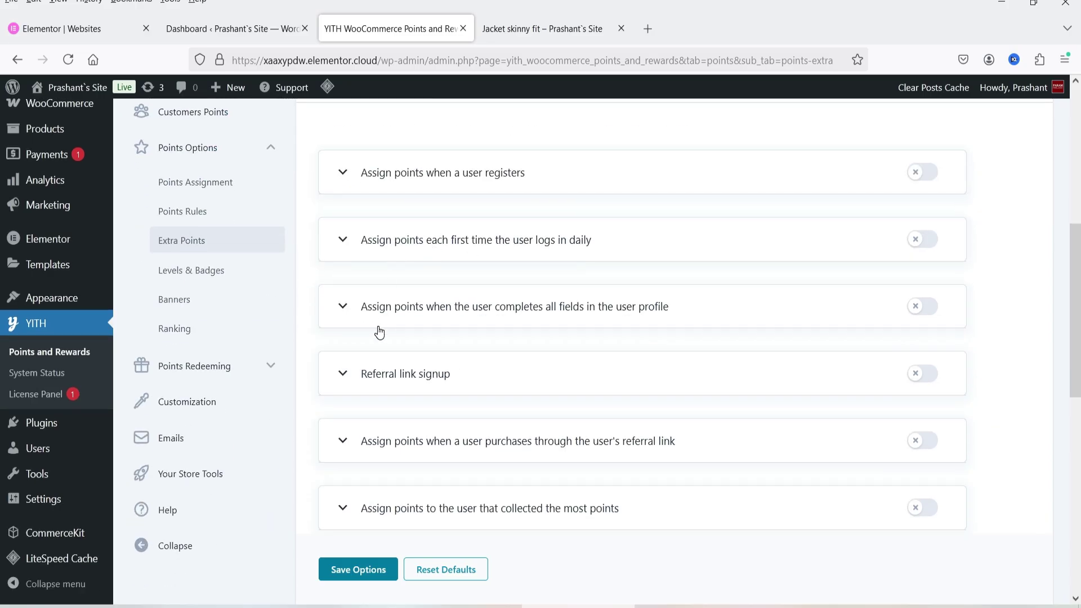
scroll(527, 306, down, 3)
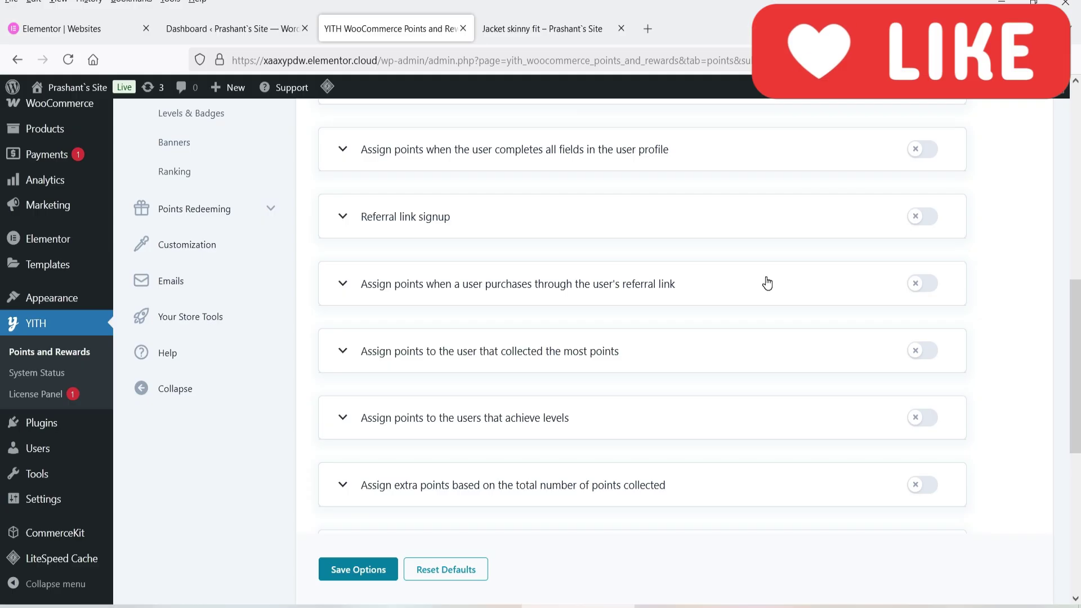
scroll(727, 283, down, 1)
scroll(726, 283, down, 1)
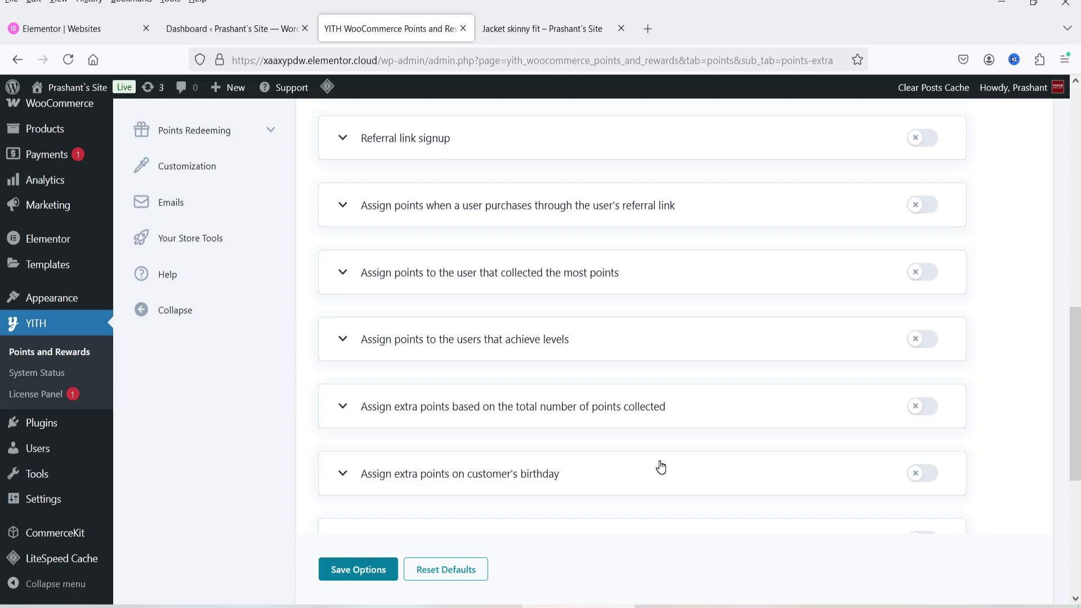
scroll(640, 446, down, 5)
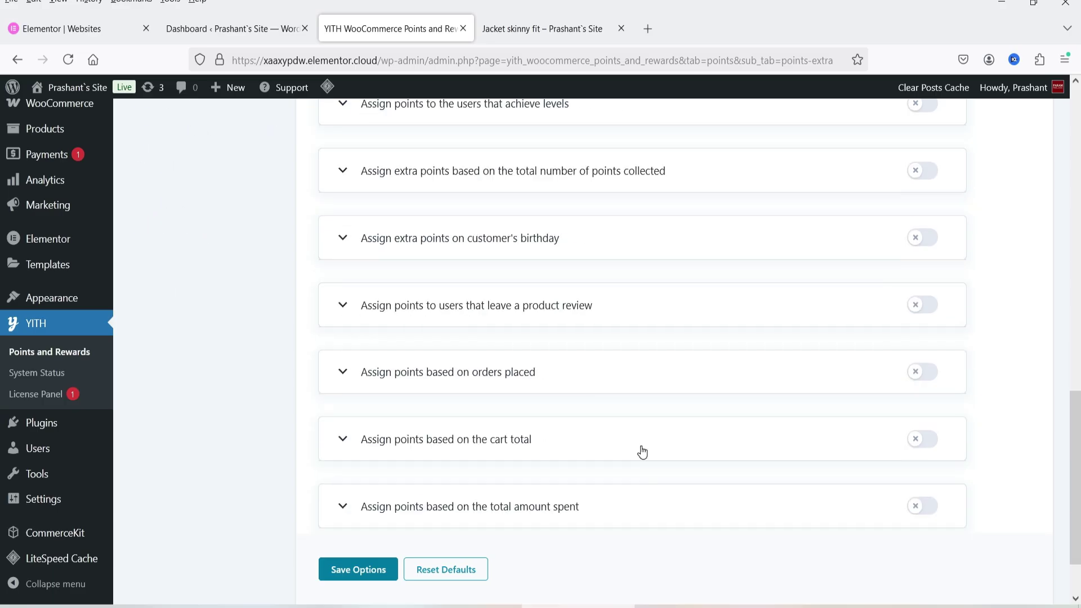
scroll(639, 452, down, 2)
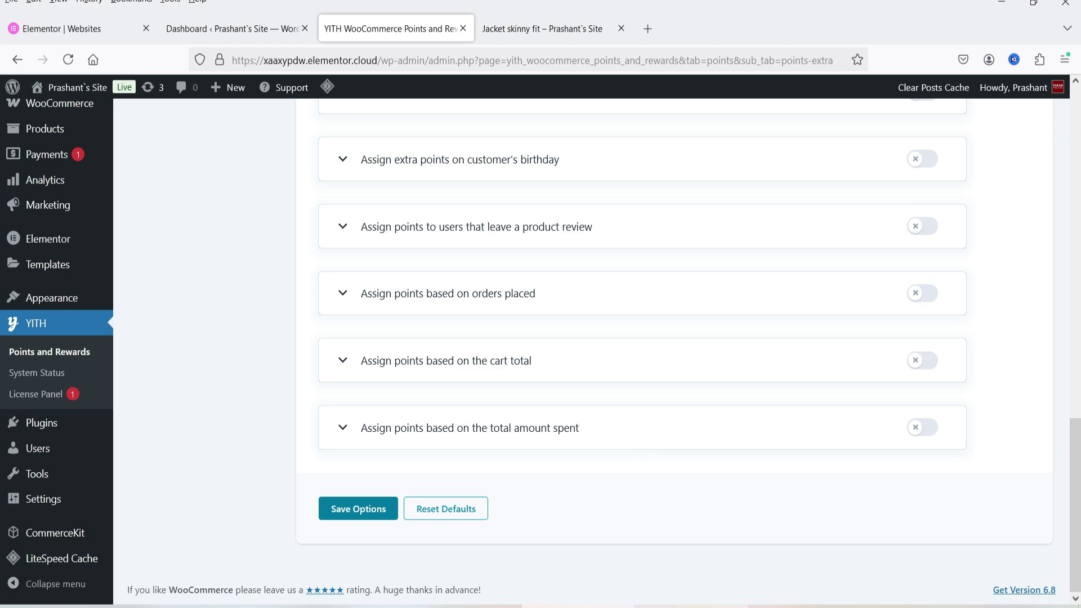
Switch to the private browser window and compare the YITH, WP Swings and WPLoyalty points plugins and their pricing
key(alt+Tab)
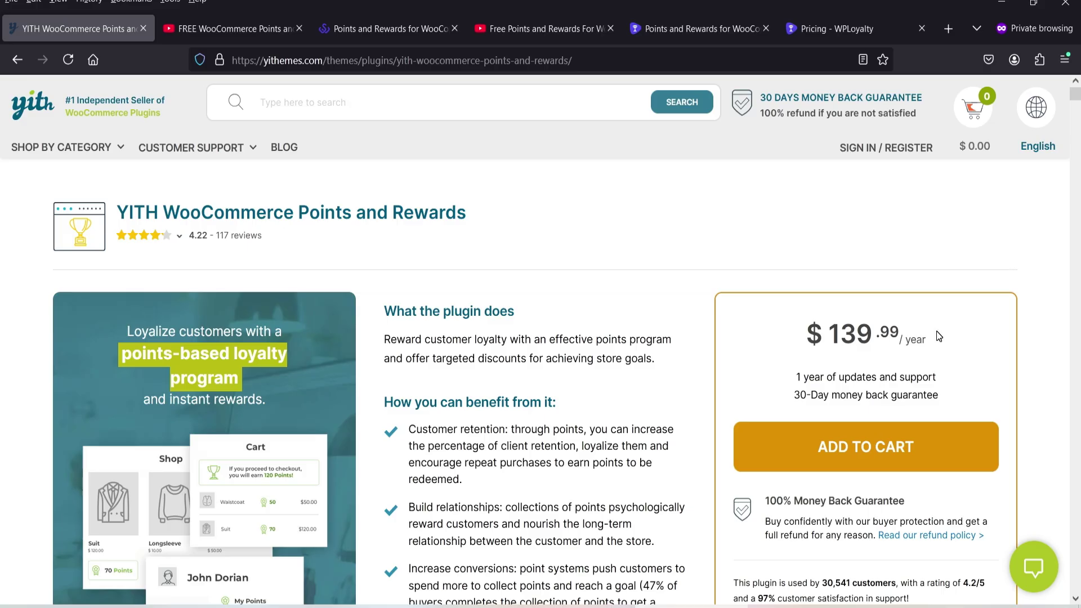
click(203, 29)
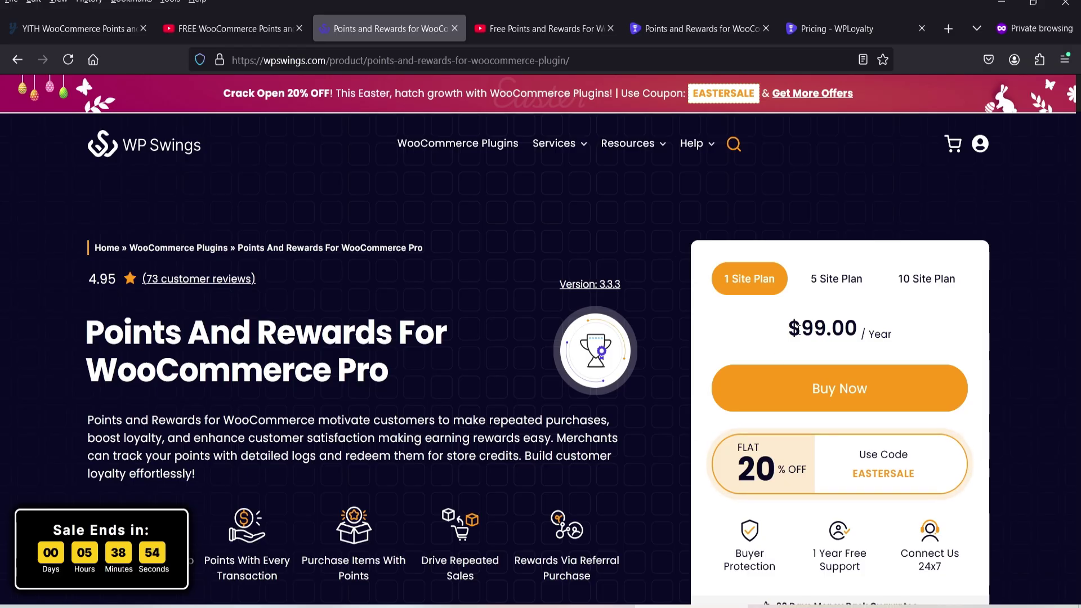
click(535, 28)
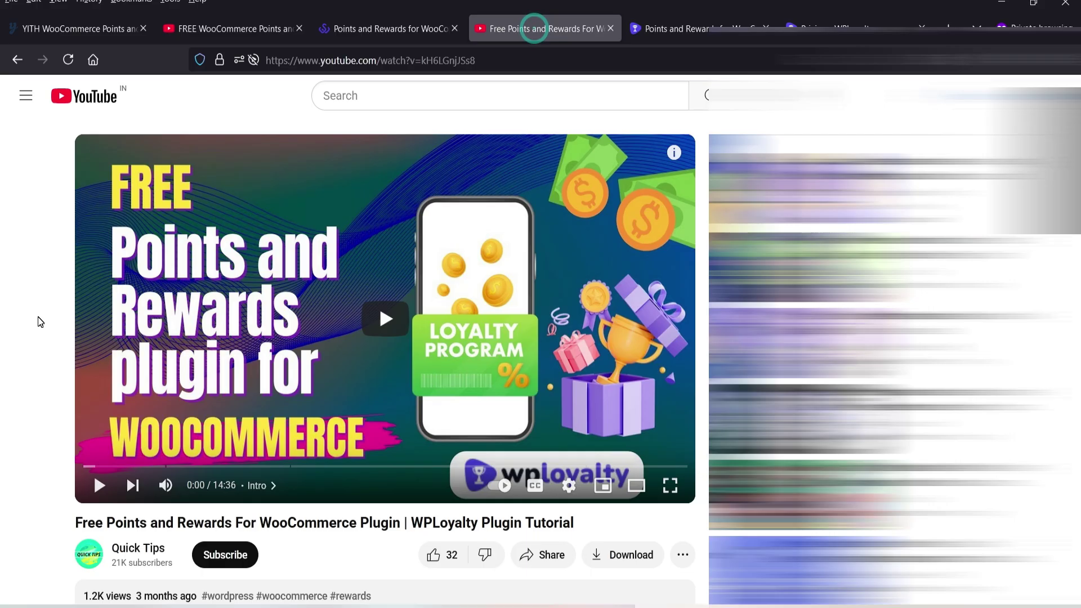
click(827, 29)
scroll(118, 358, down, 5)
scroll(111, 350, up, 3)
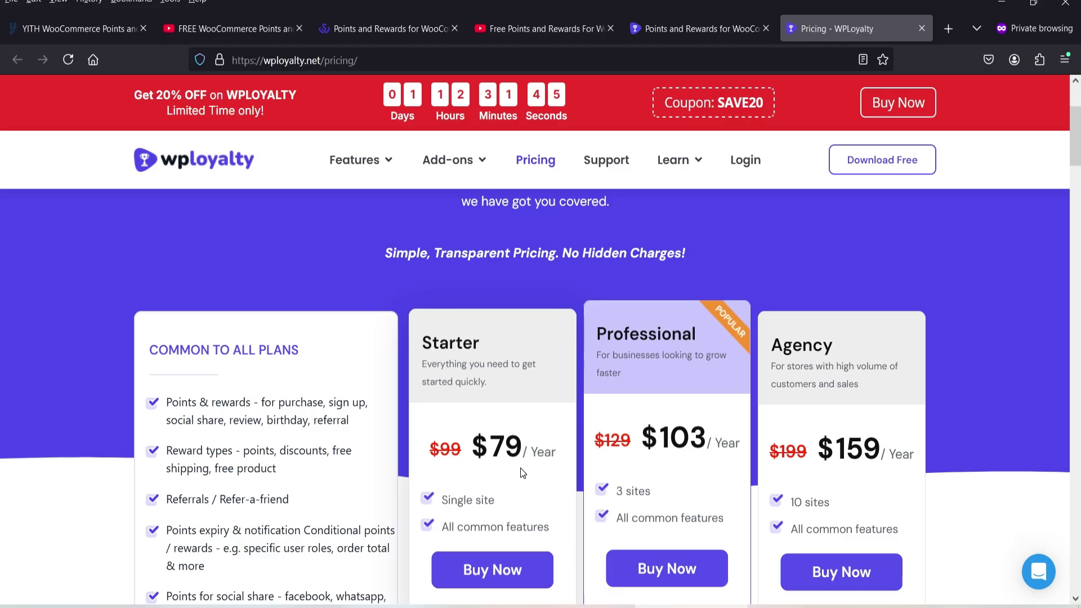
Return to the WordPress admin and look through the installed plugins to YITH WooCommerce Points and Rewards Premium
key(ctrl+Tab)
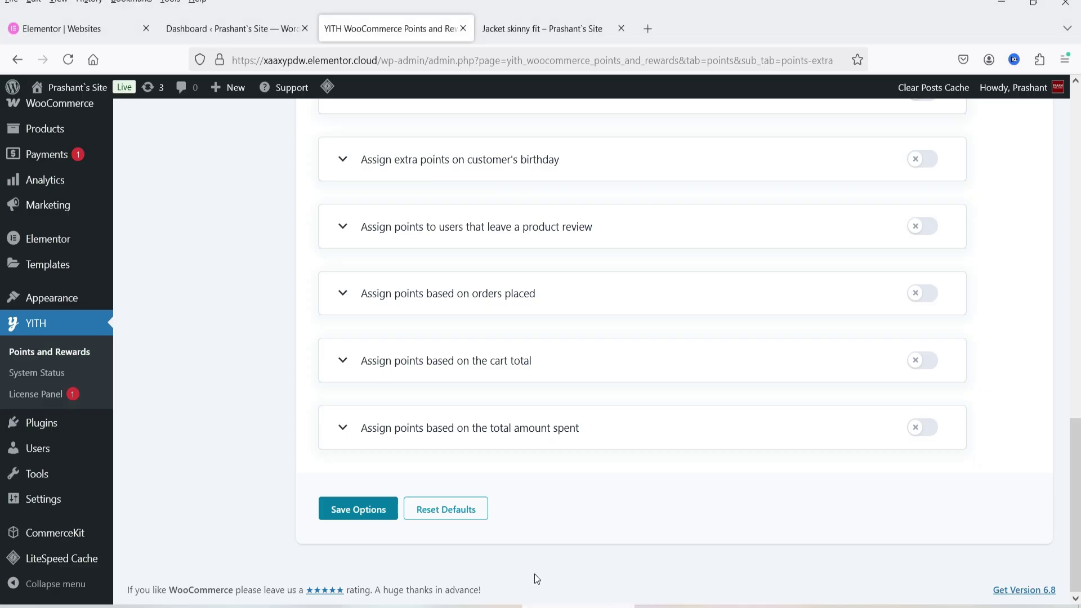
scroll(1044, 313, up, 5)
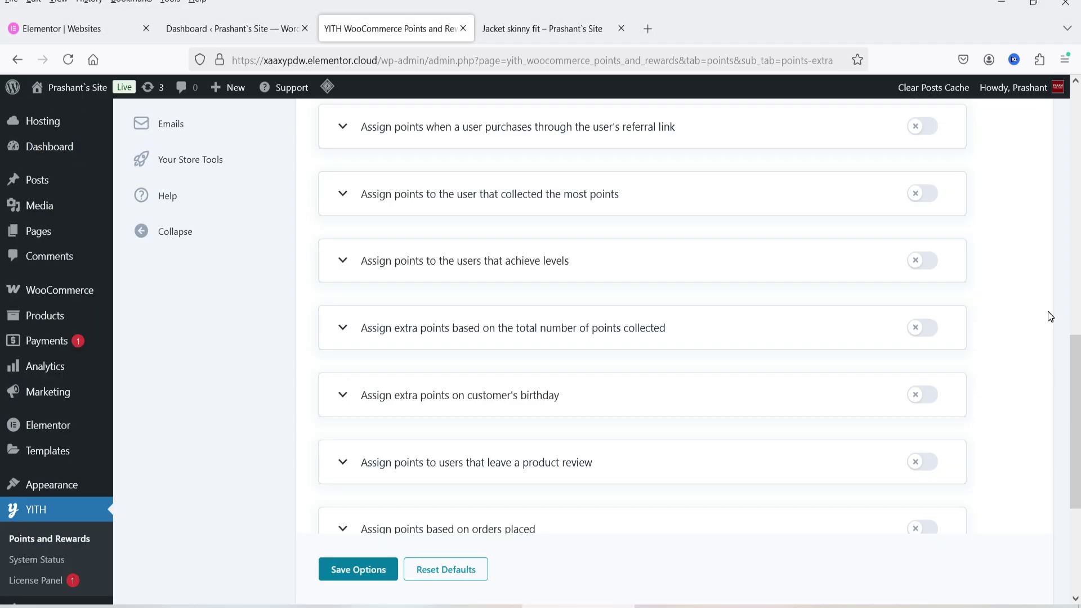
scroll(1041, 314, up, 4)
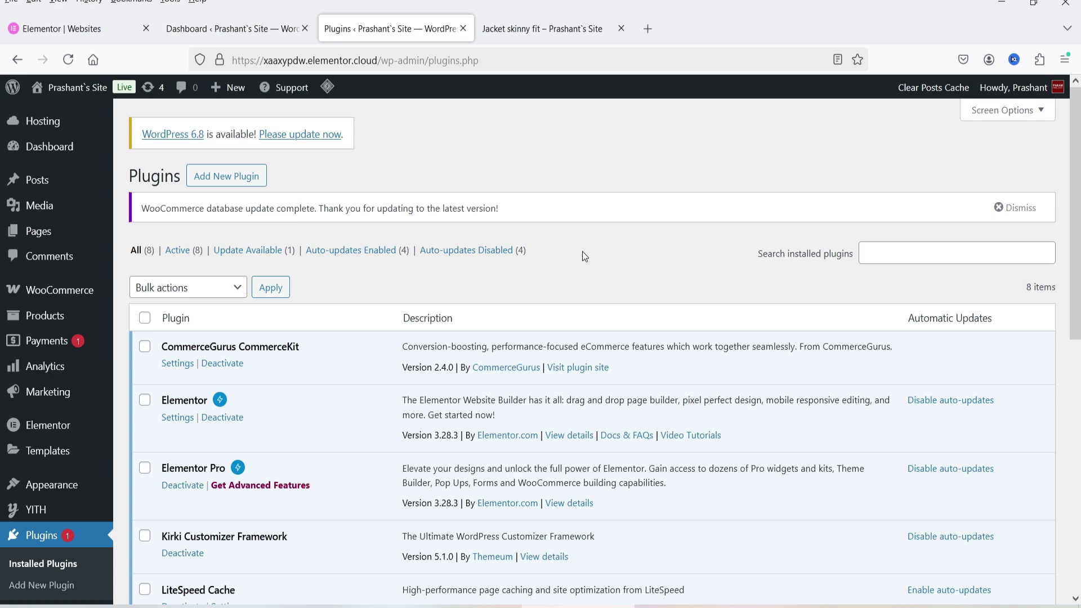
scroll(582, 251, down, 8)
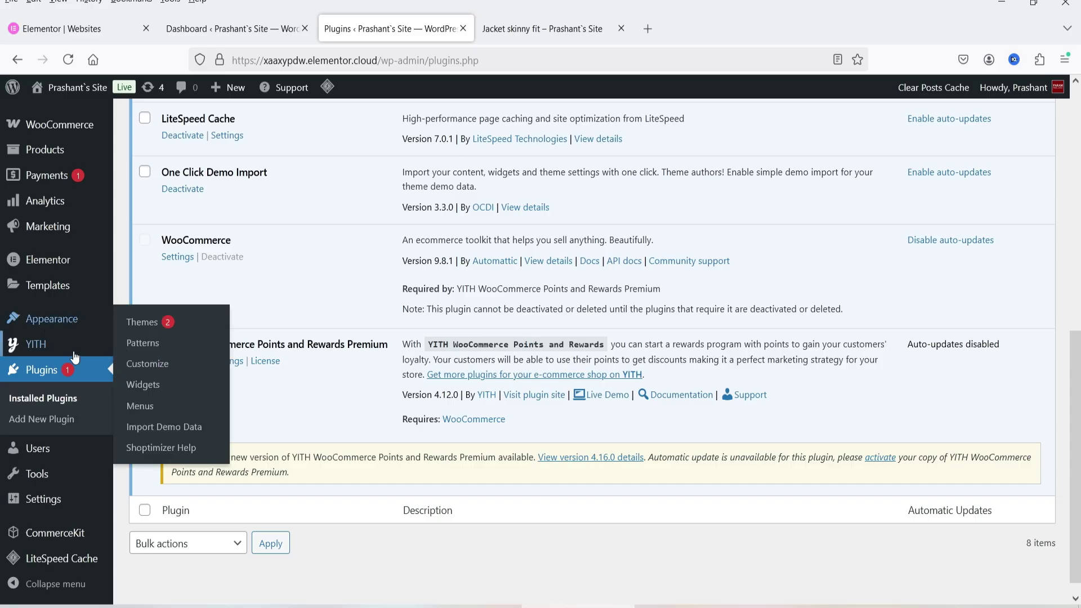
Open YITH Points and Rewards and review the points listed for each customer
mouse_move(45, 349)
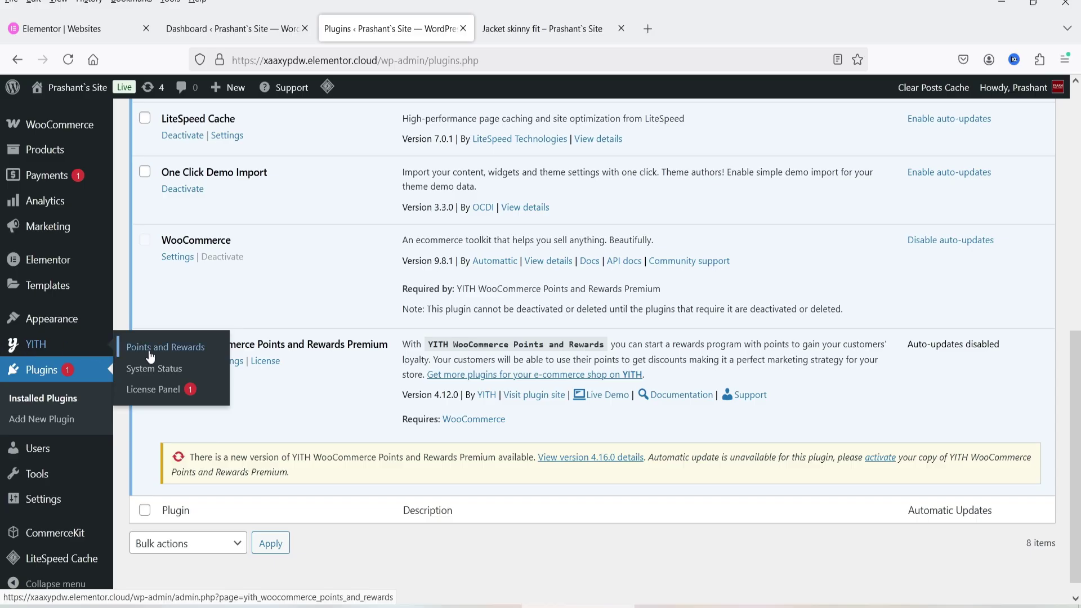
click(188, 356)
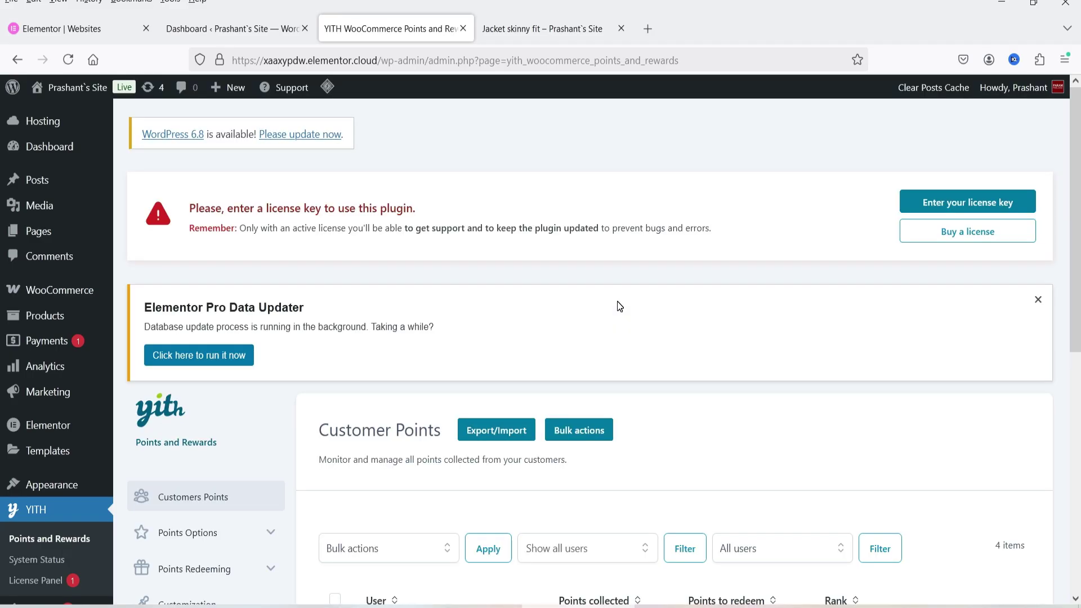
scroll(582, 290, down, 4)
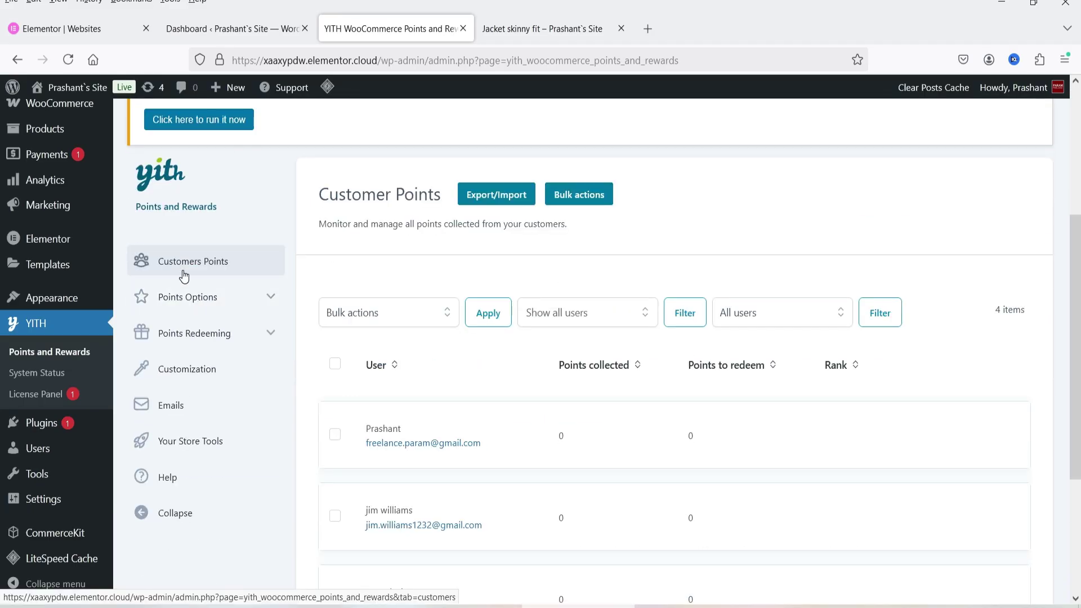
scroll(895, 312, down, 1)
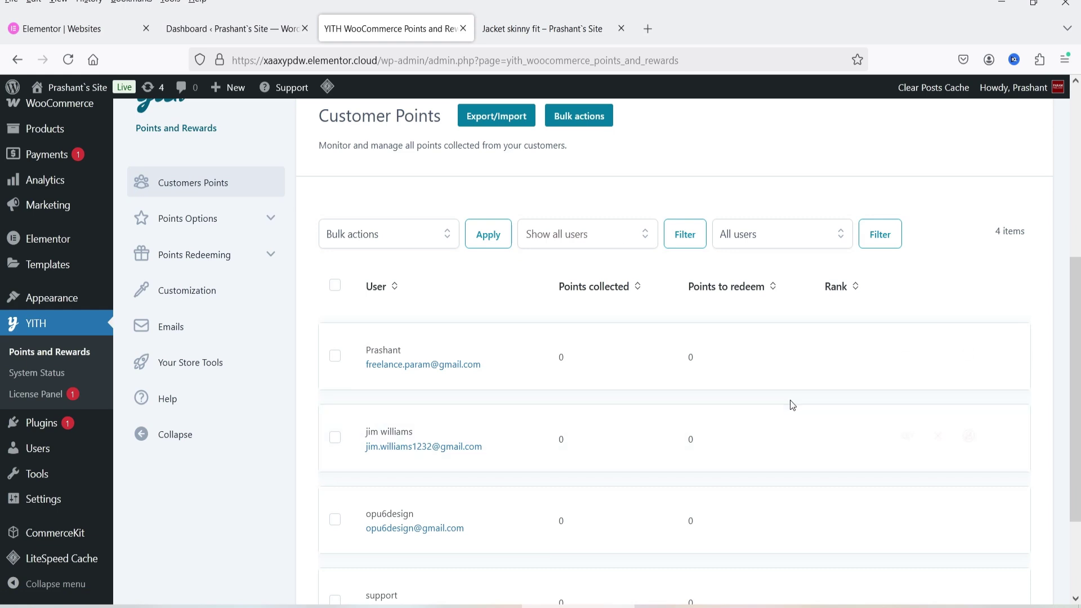
scroll(798, 377, down, 2)
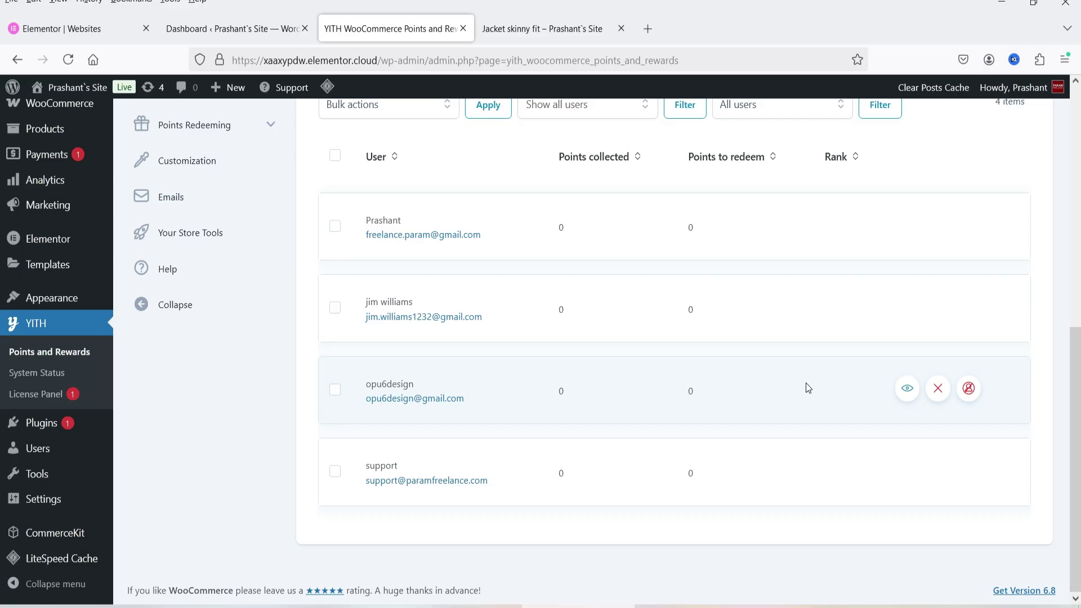
scroll(808, 383, up, 7)
scroll(783, 312, down, 2)
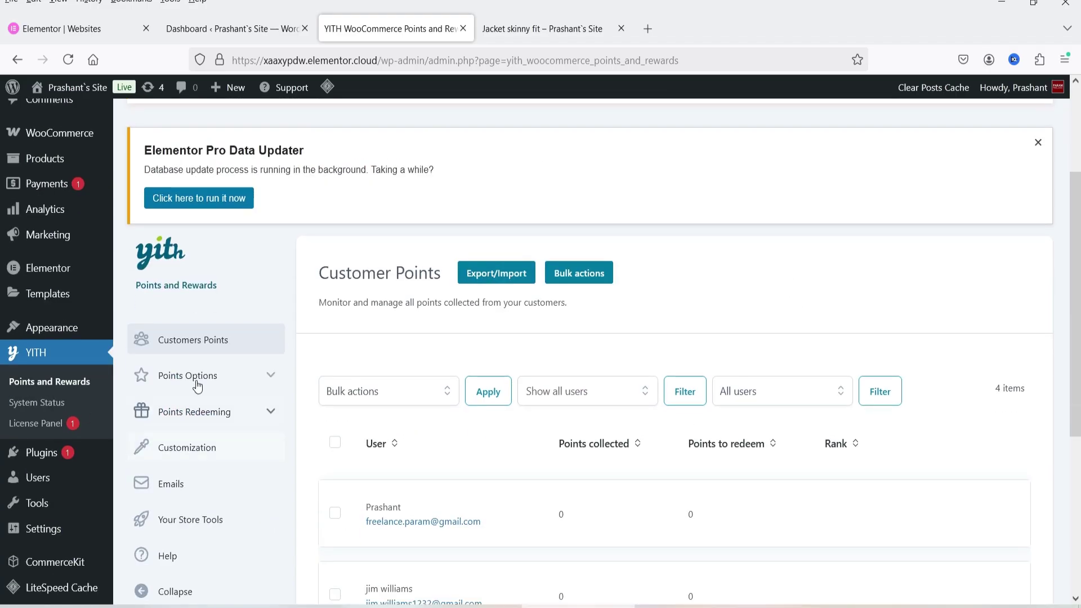
Expand Points Options and open the Points Assignment settings
click(266, 381)
scroll(268, 375, down, 2)
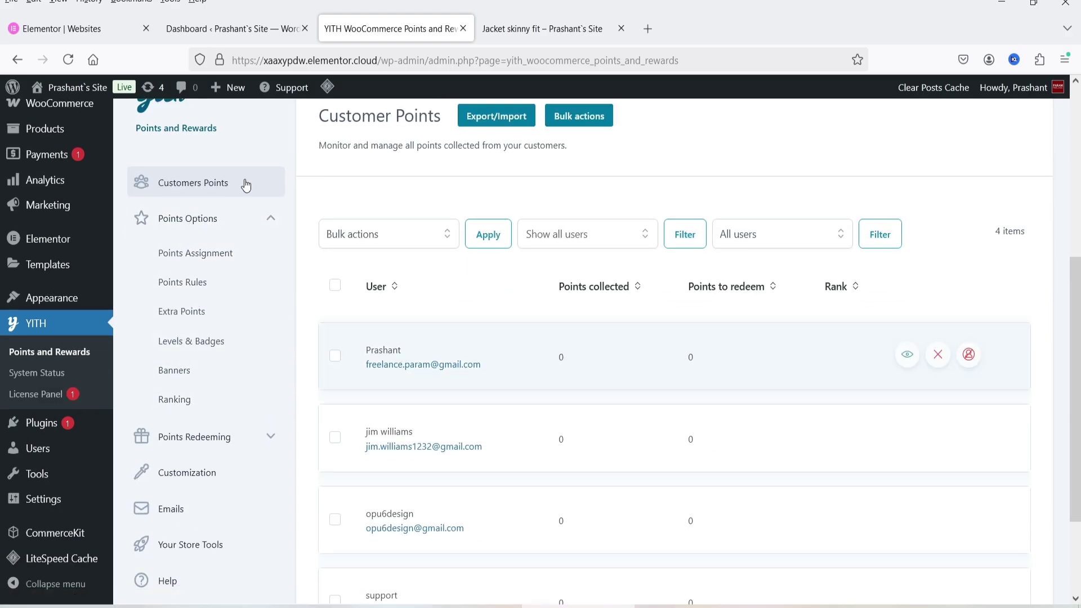
click(195, 259)
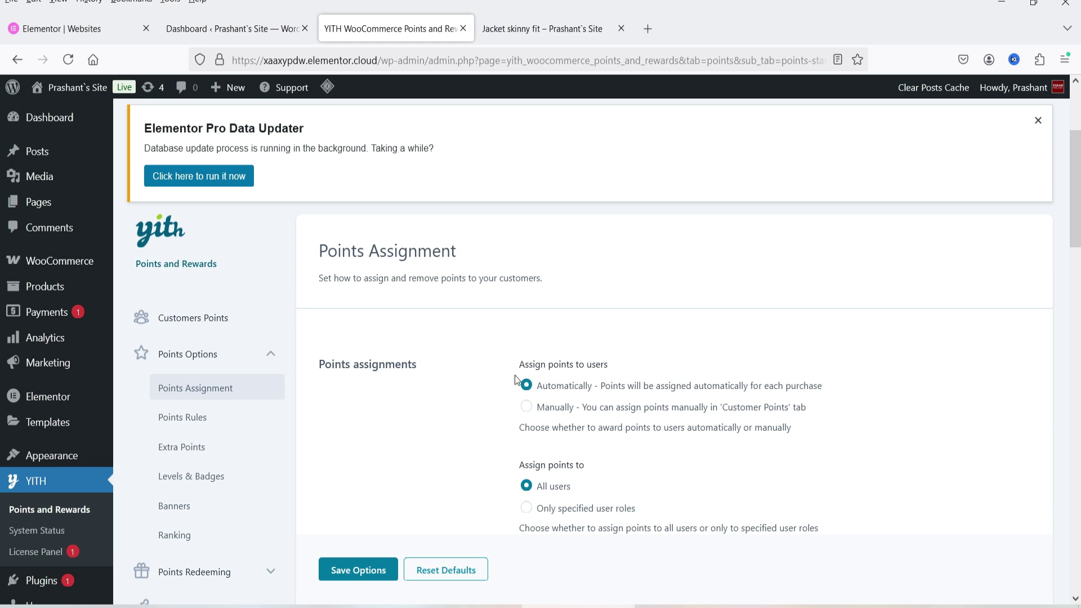
scroll(685, 345, down, 2)
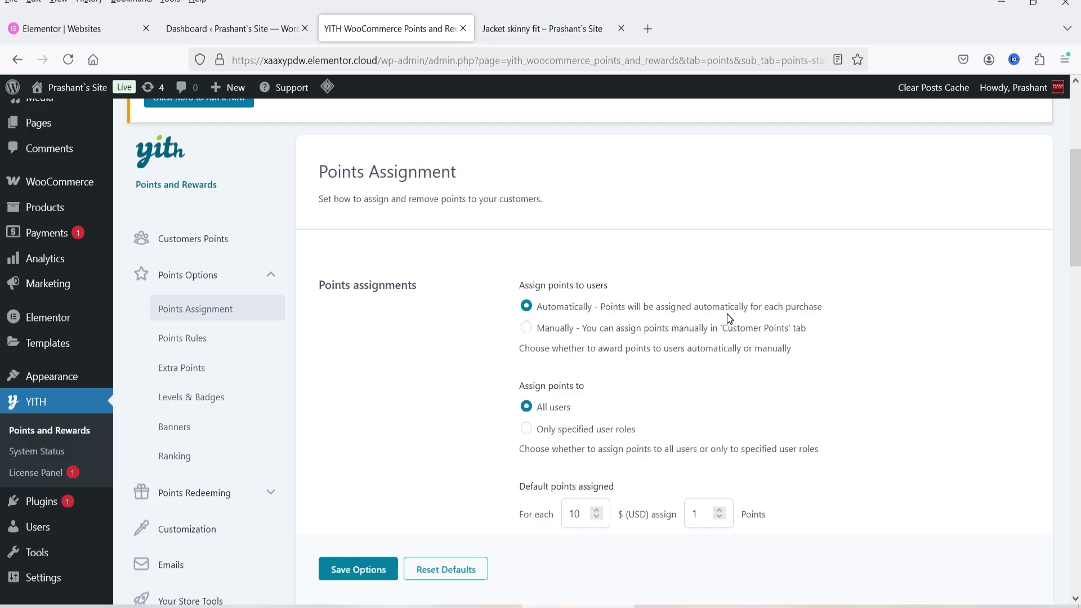
Try assigning points to users manually, and restore automatic assignment
click(527, 328)
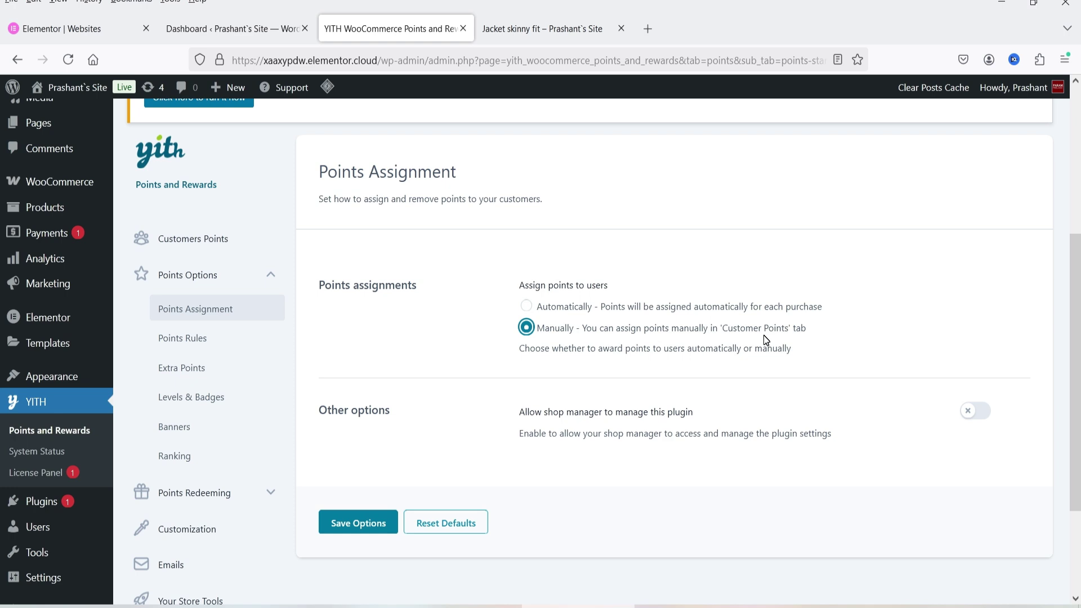
click(526, 306)
Try limiting points to only specified user roles, check the selectable roles, and restore assignment to all users
scroll(775, 294, down, 3)
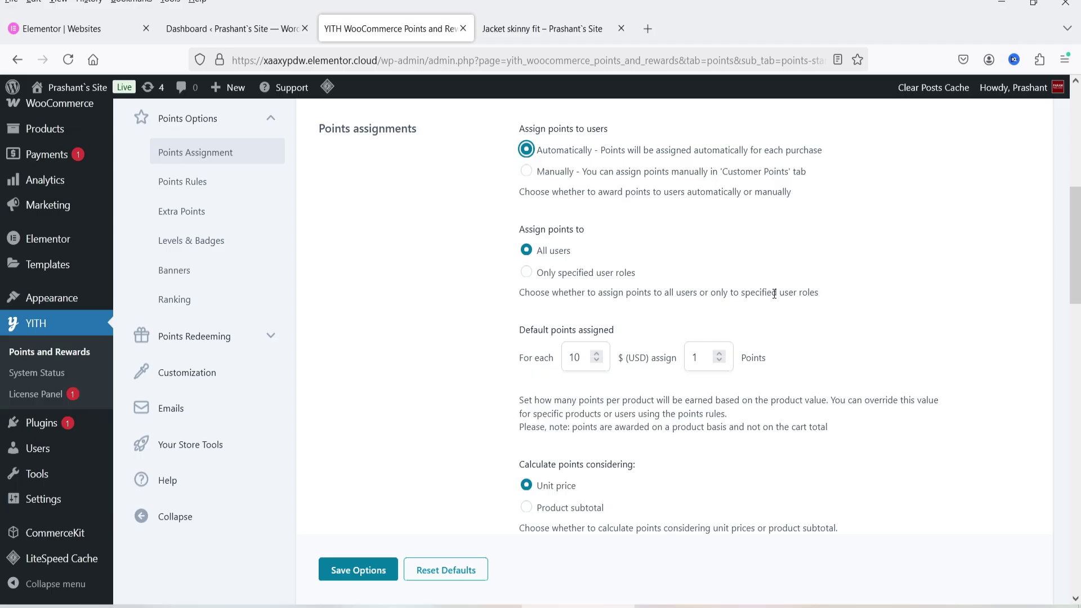
click(526, 272)
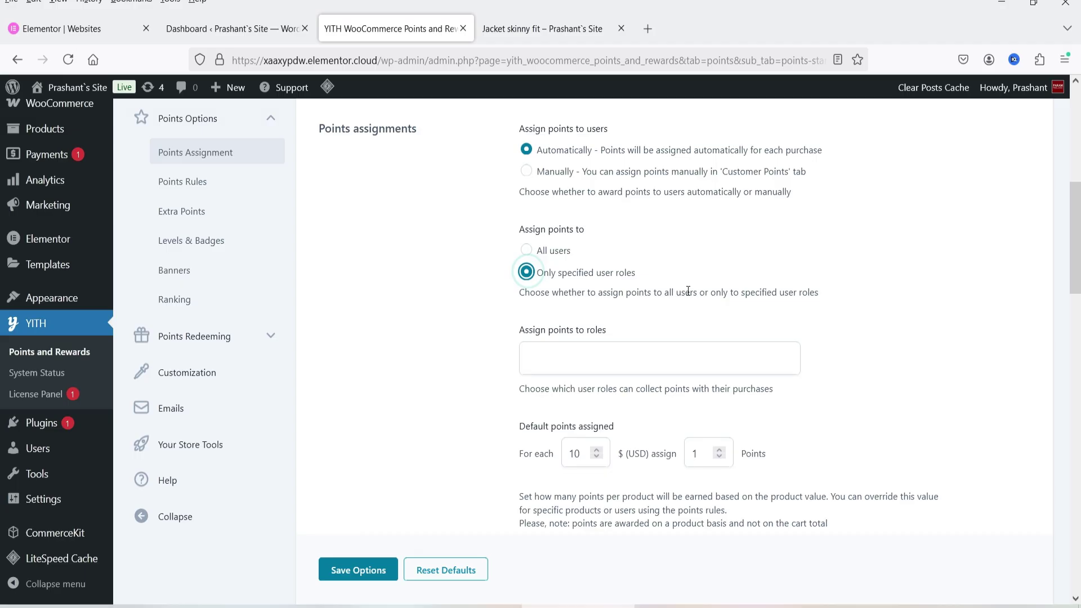
scroll(687, 290, down, 5)
scroll(589, 207, up, 3)
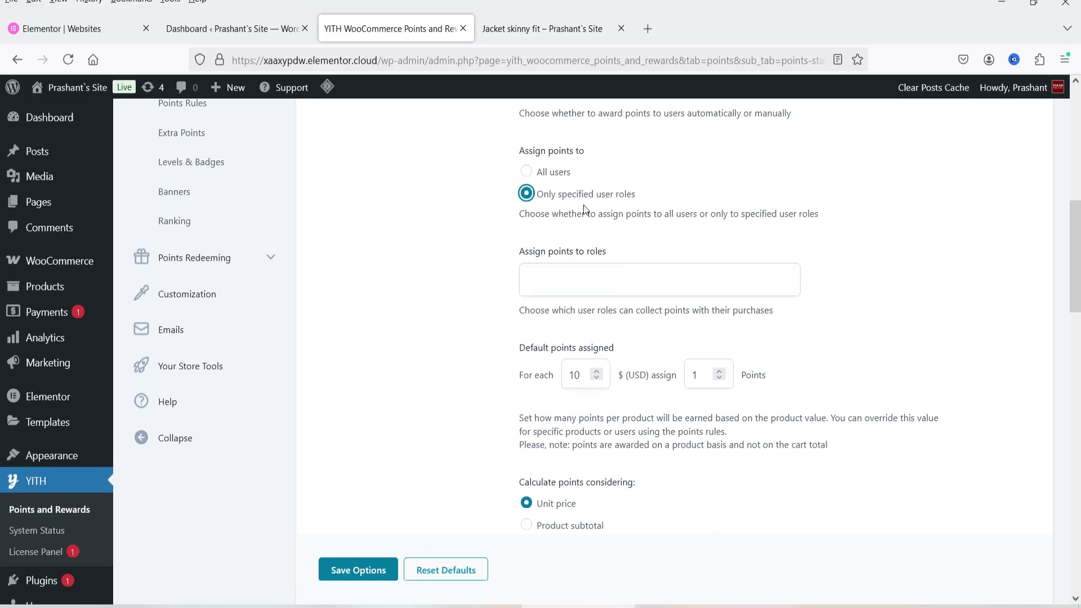
click(569, 272)
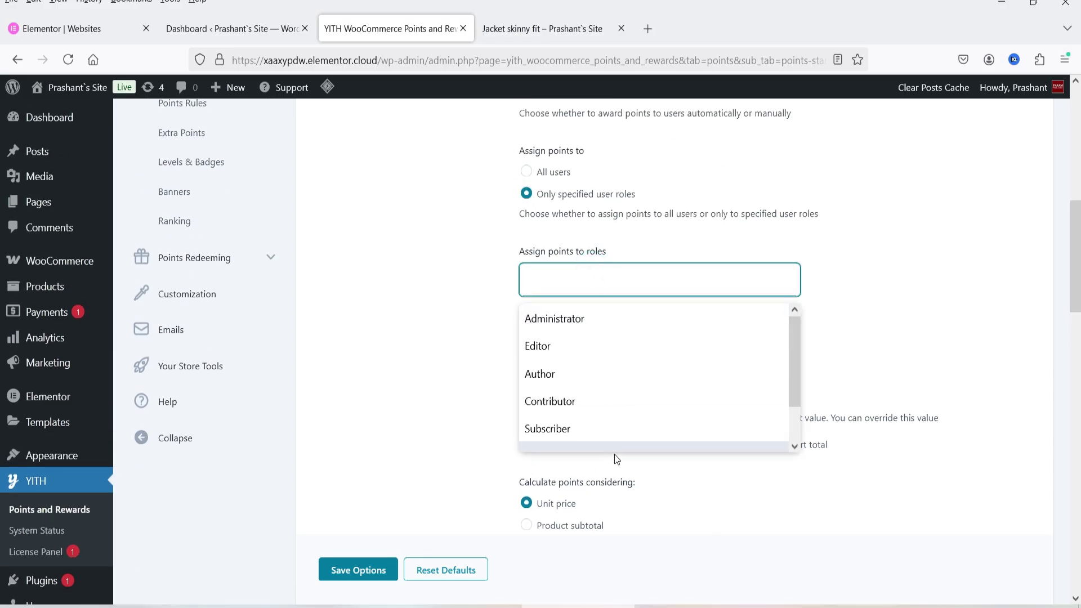
scroll(605, 354, down, 1)
scroll(608, 338, up, 1)
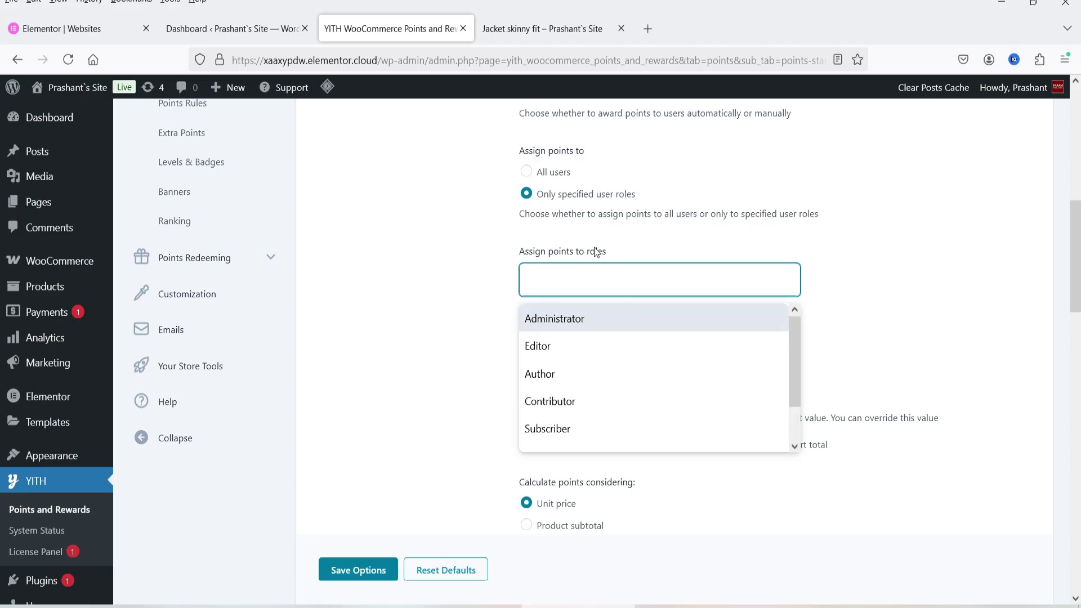
click(516, 171)
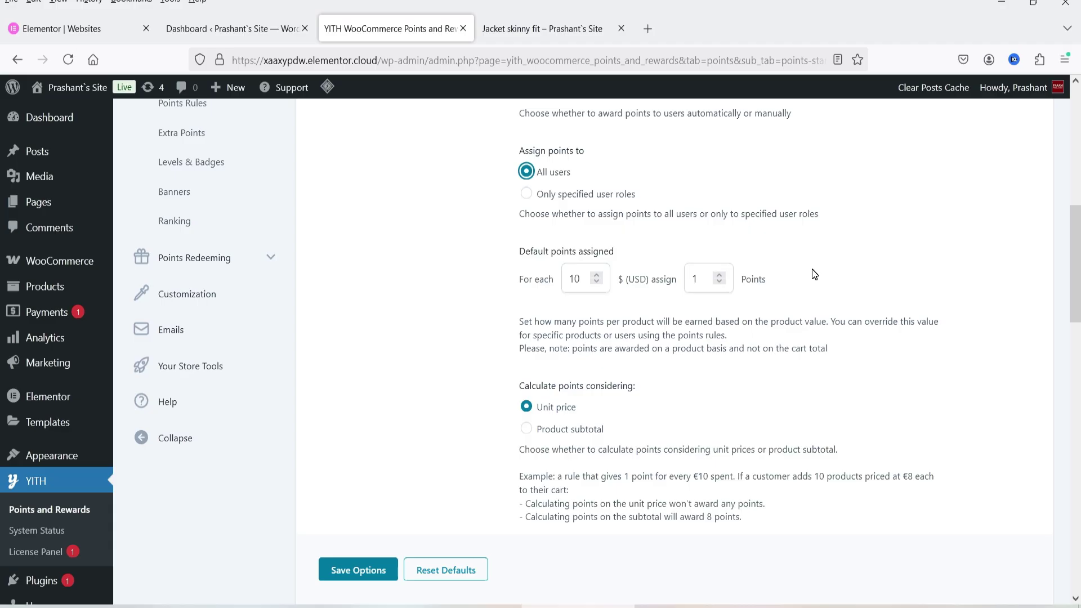
Set the default points rule's spending amount to 20 USD
double_click(581, 278)
text(20)
Examine the price, tax, guest and new-user assignment options, and open the choices for order statuses that award points
scroll(673, 309, down, 3)
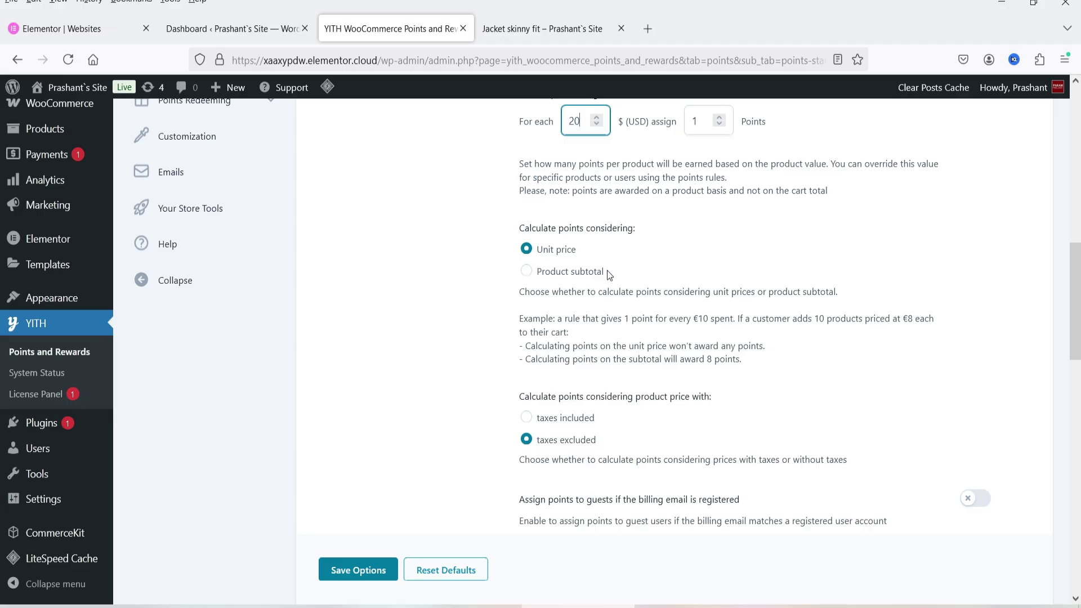
scroll(583, 266, down, 5)
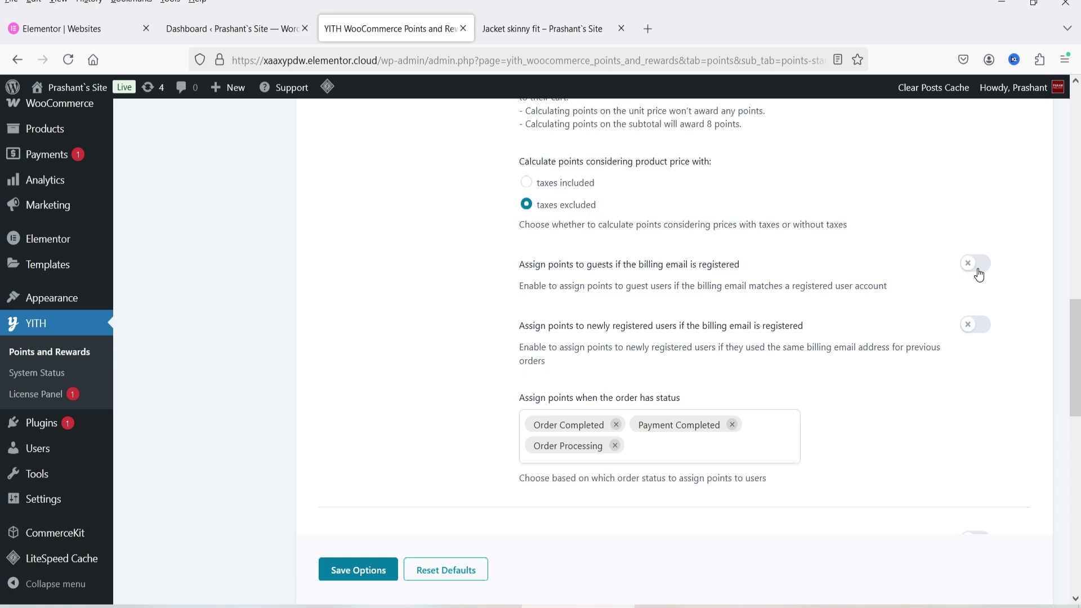
scroll(445, 310, down, 2)
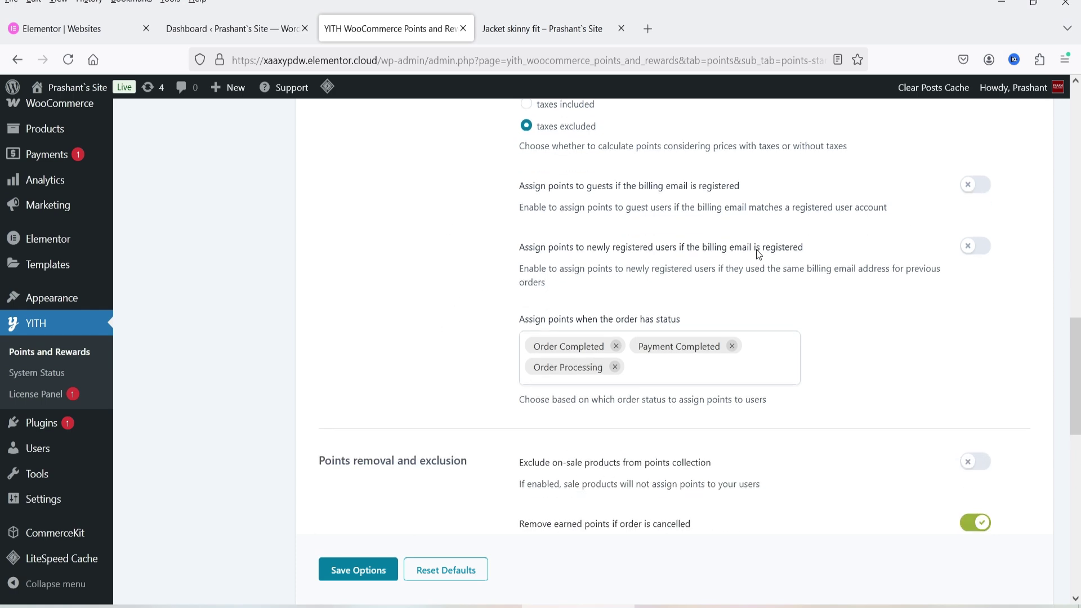
scroll(971, 177, down, 2)
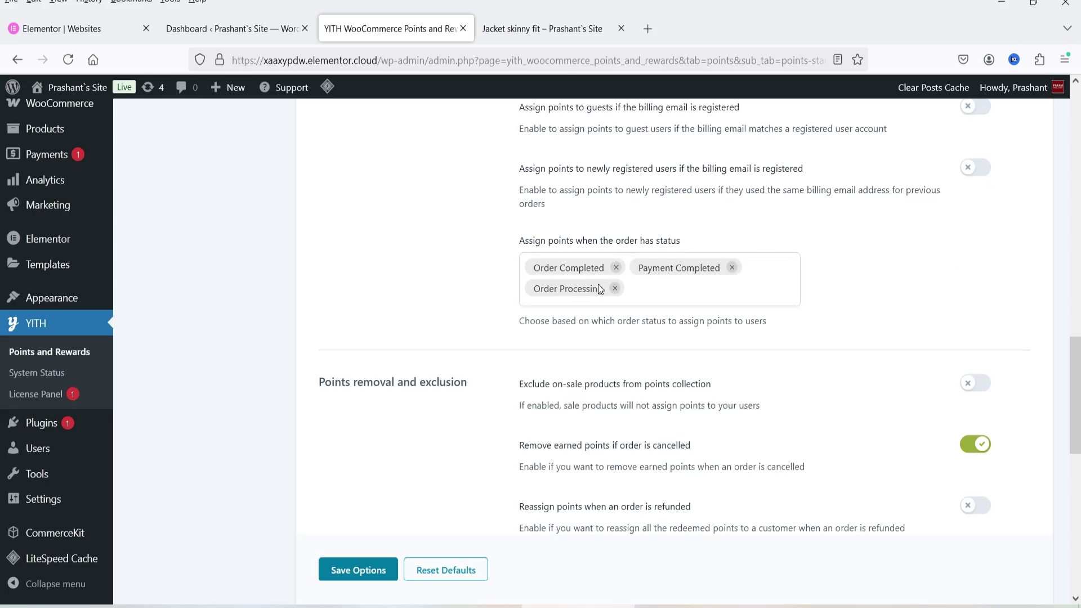
click(656, 289)
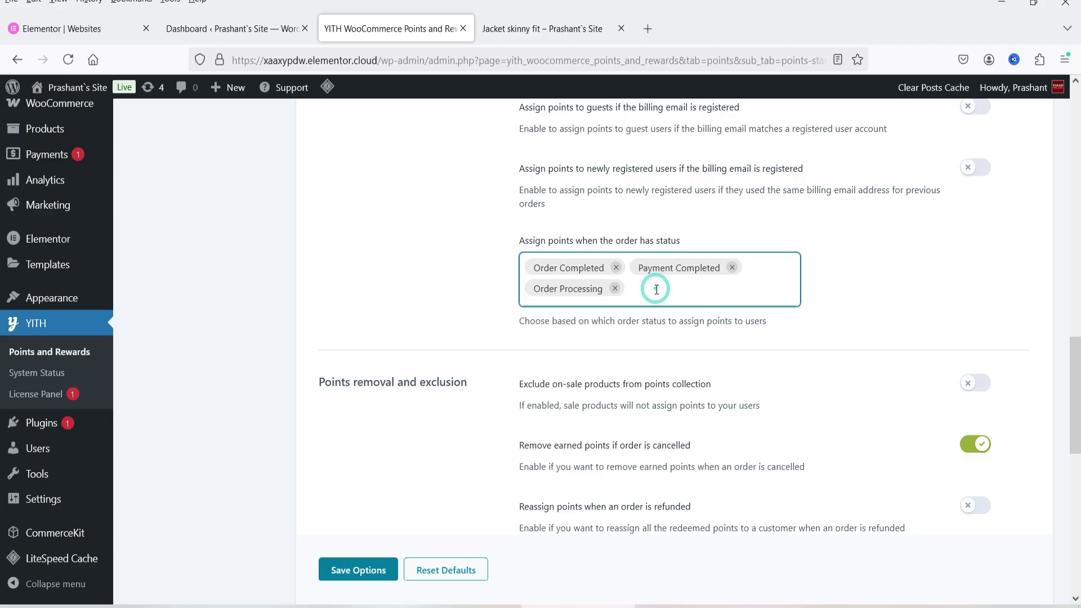
click(656, 289)
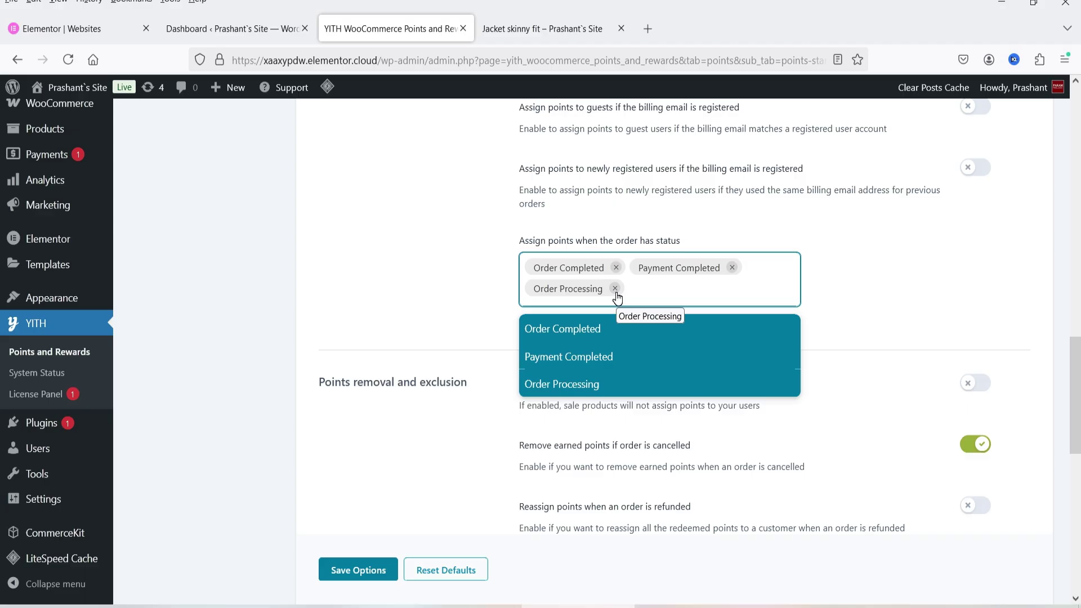
Review the points removal, exclusion, rounding and expiration options, and save the points assignment settings
click(429, 281)
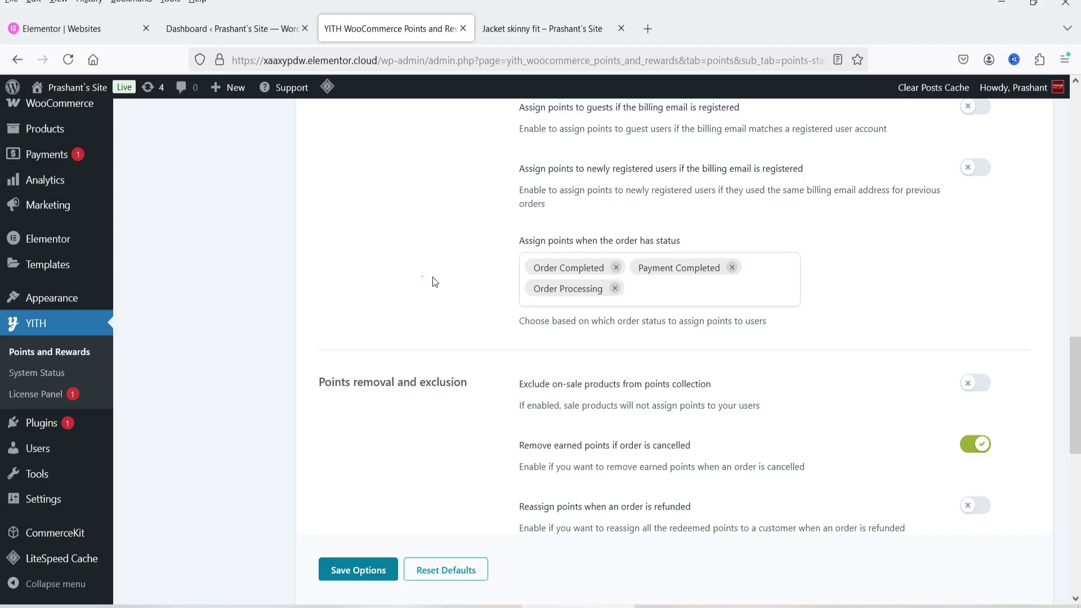
scroll(429, 281, down, 3)
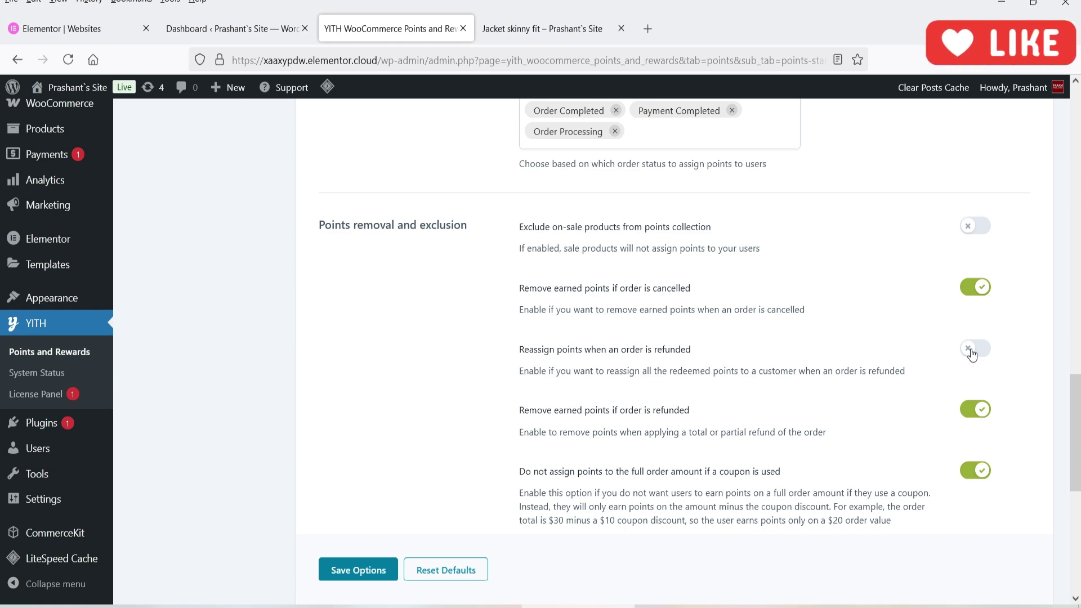
scroll(705, 373, down, 3)
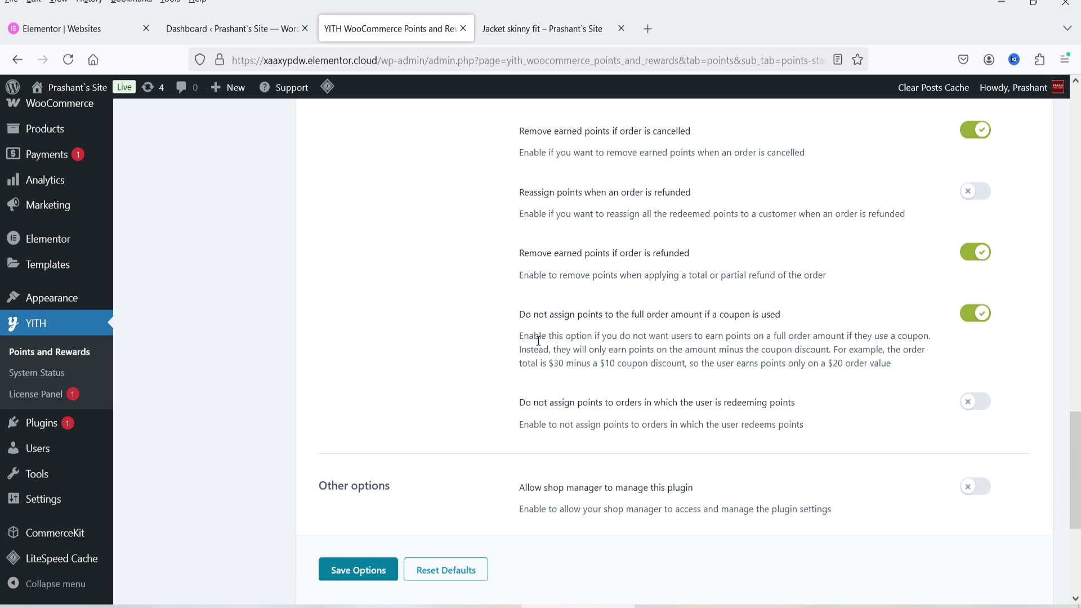
scroll(538, 341, down, 2)
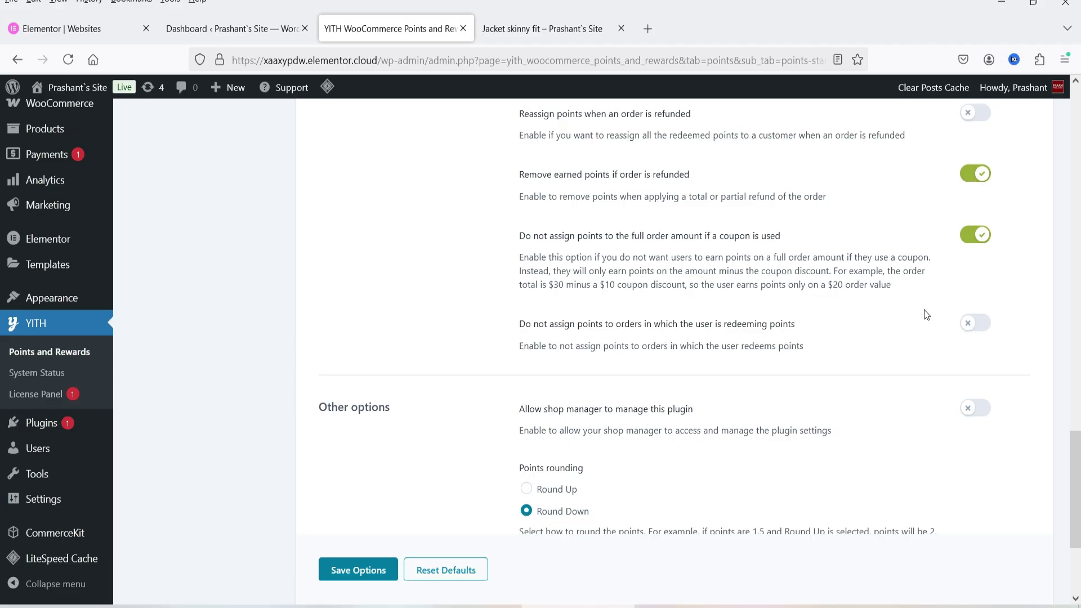
scroll(924, 312, down, 3)
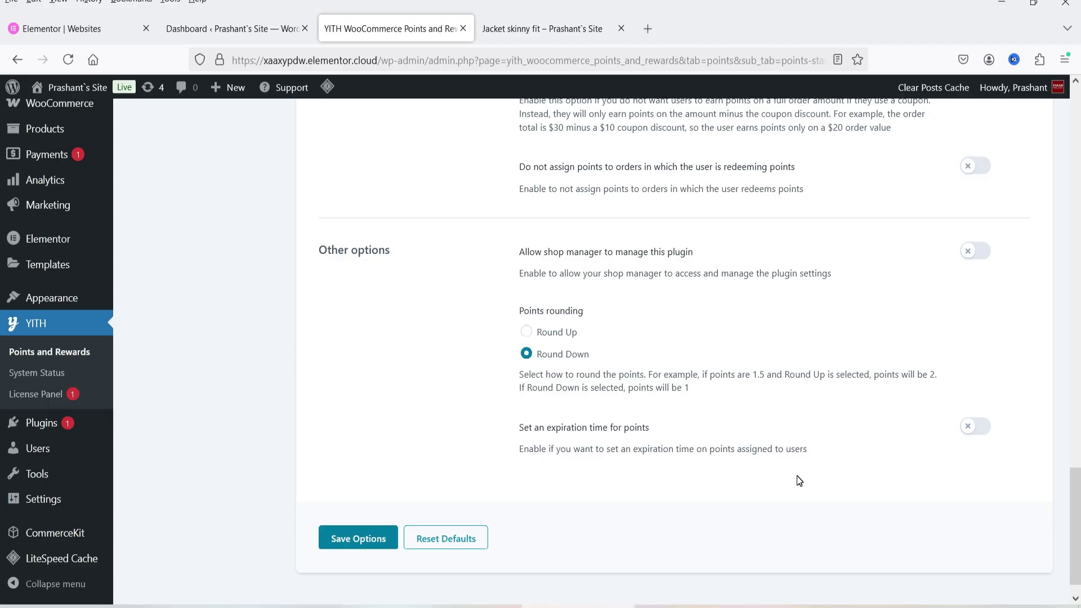
click(342, 537)
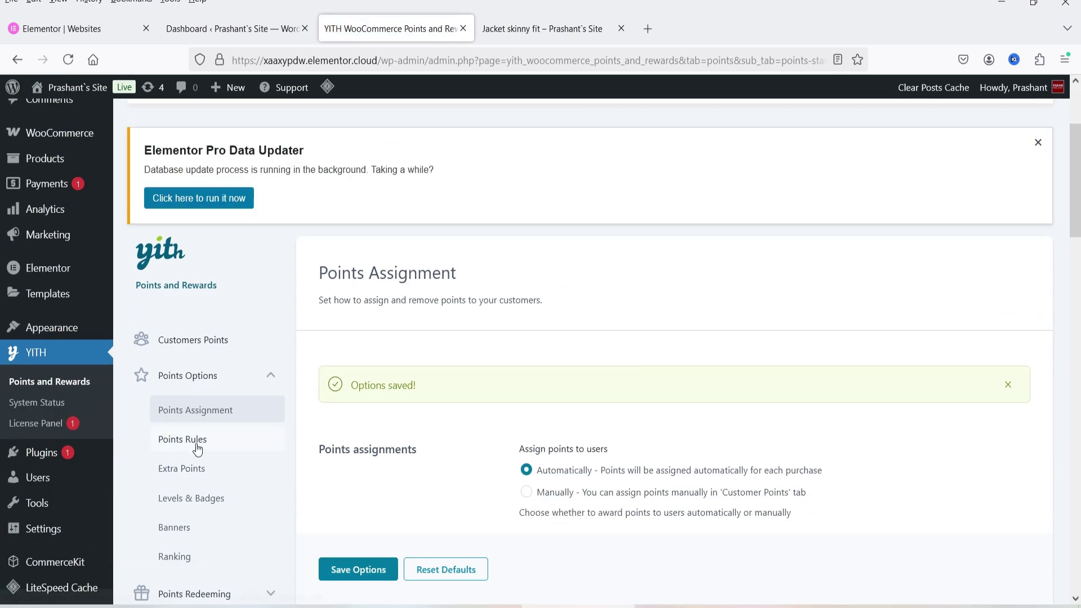
Check the points assignment rules page, and open the points redeeming options
click(194, 442)
scroll(667, 396, down, 5)
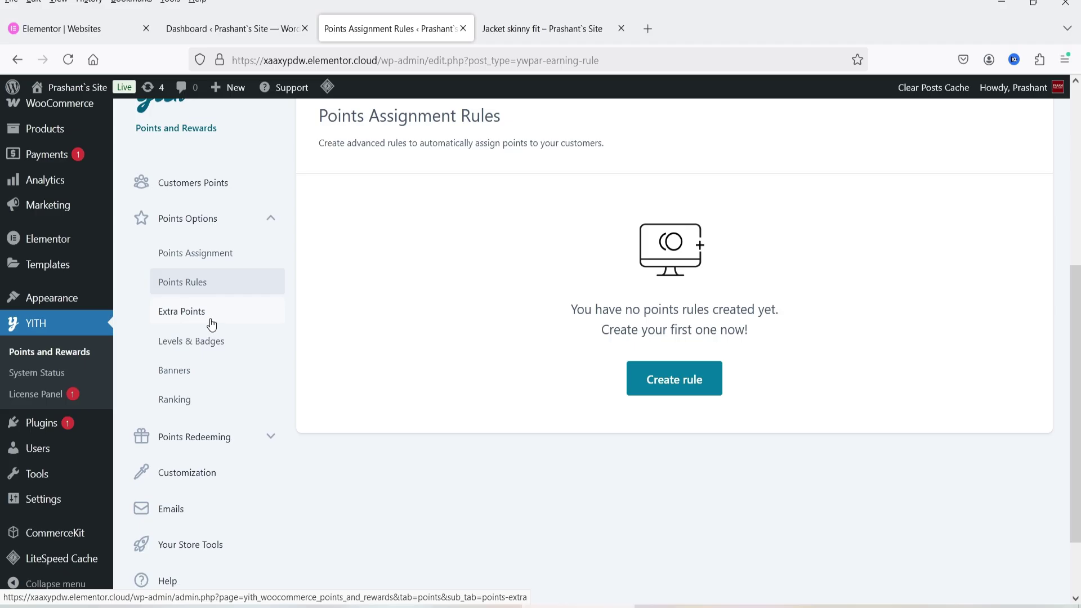
scroll(212, 322, down, 2)
click(195, 352)
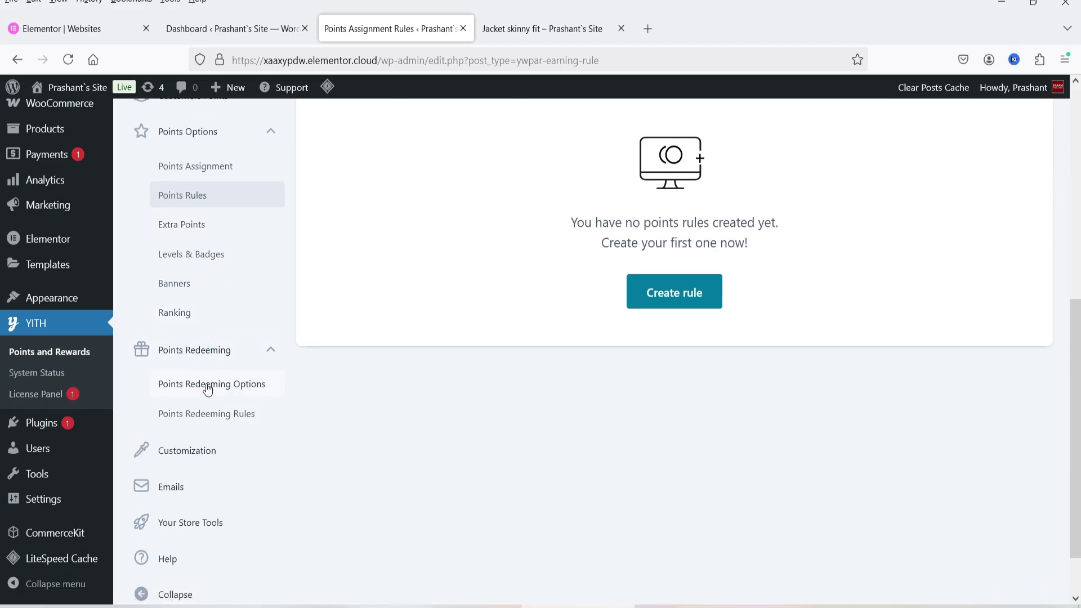
click(180, 385)
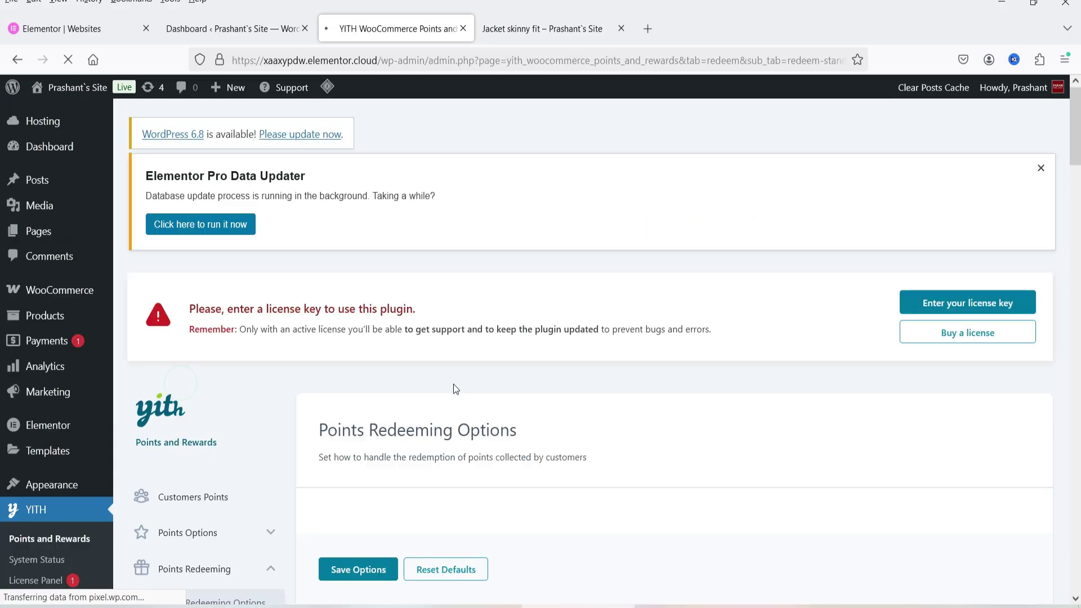
Try Percentage Discount as the reward conversion method for redeeming points, and restore Fixed Price Discount
scroll(505, 356, down, 4)
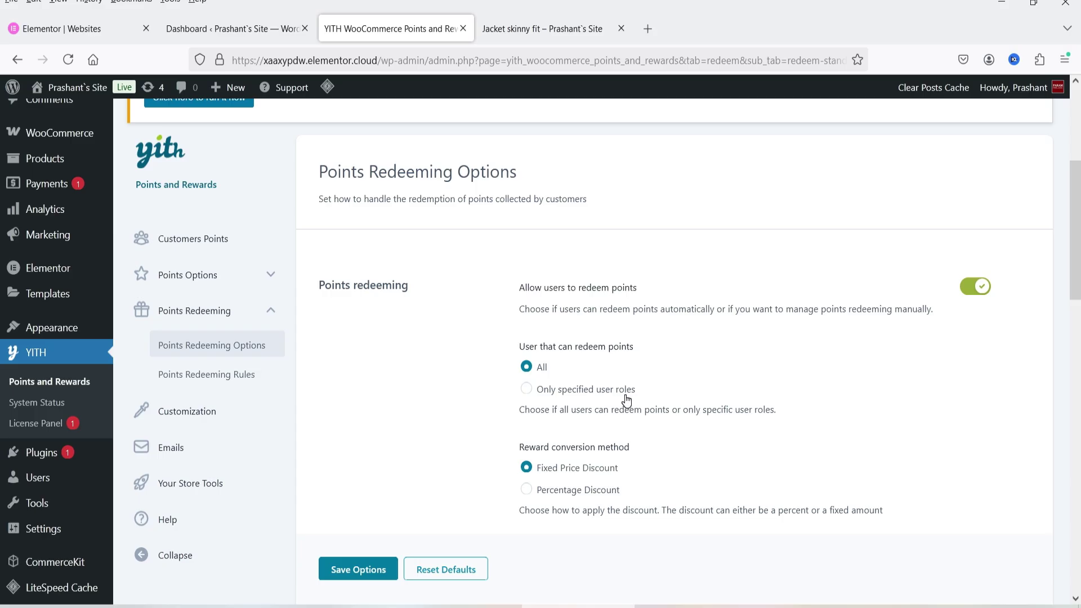
scroll(508, 417, down, 3)
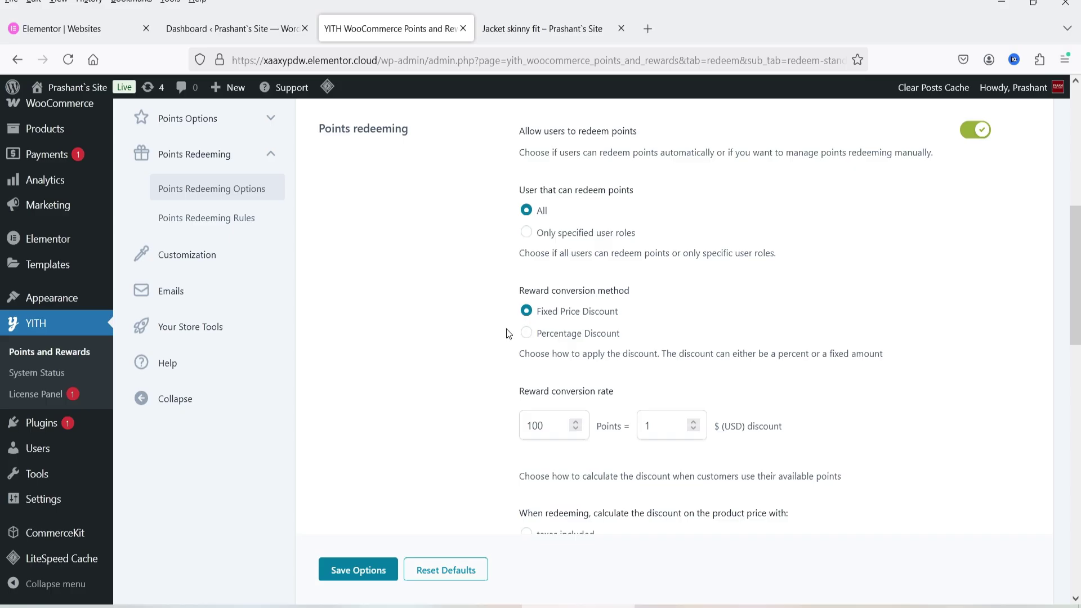
click(525, 337)
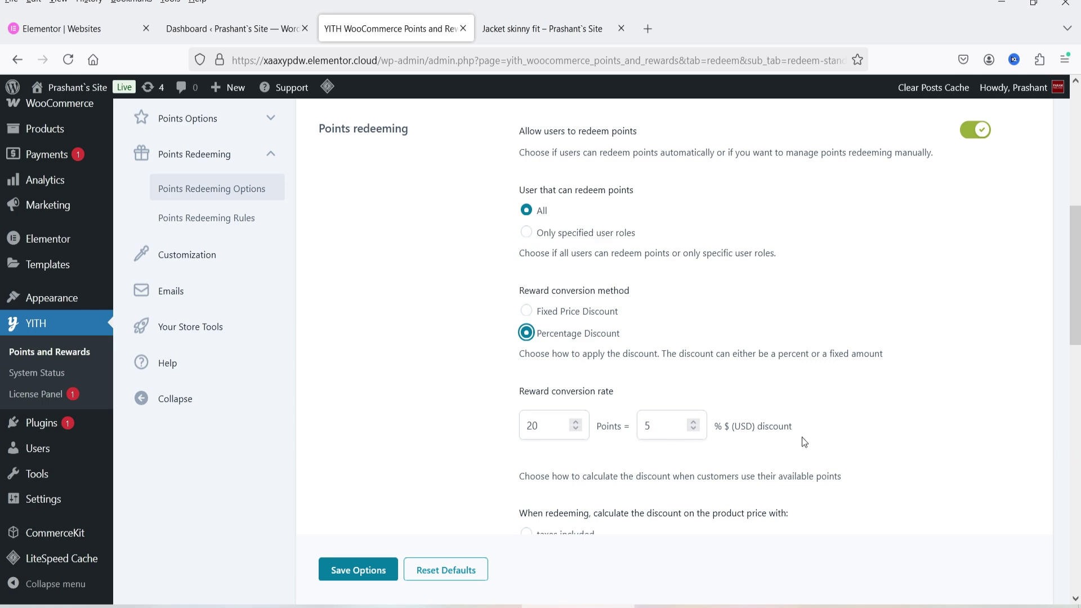
key(Up)
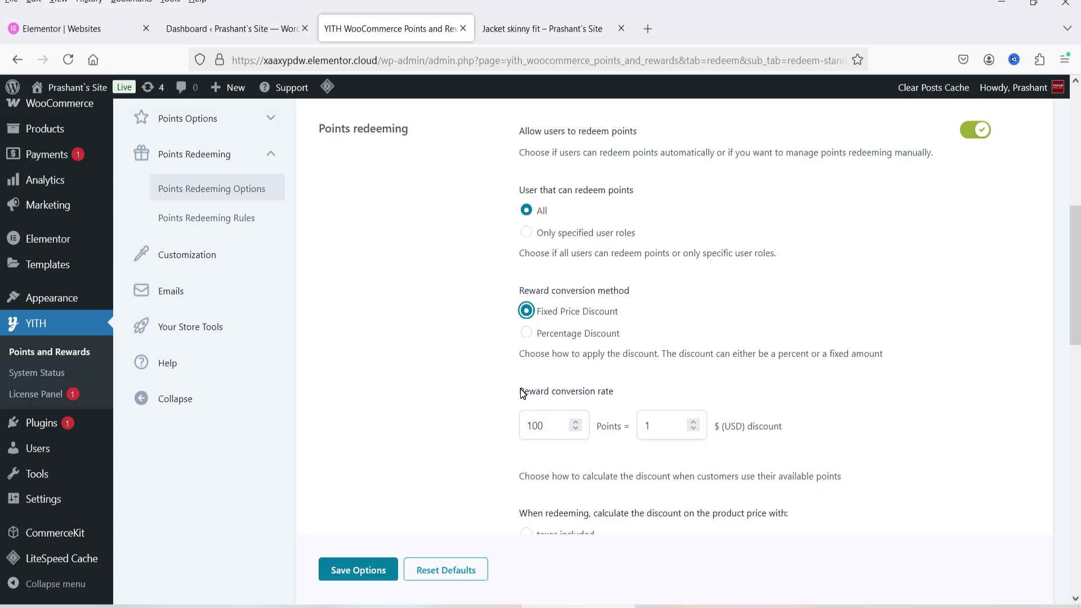
Set the reward conversion rate so that 5 points equal a 1 USD discount
double_click(549, 421)
text(10)
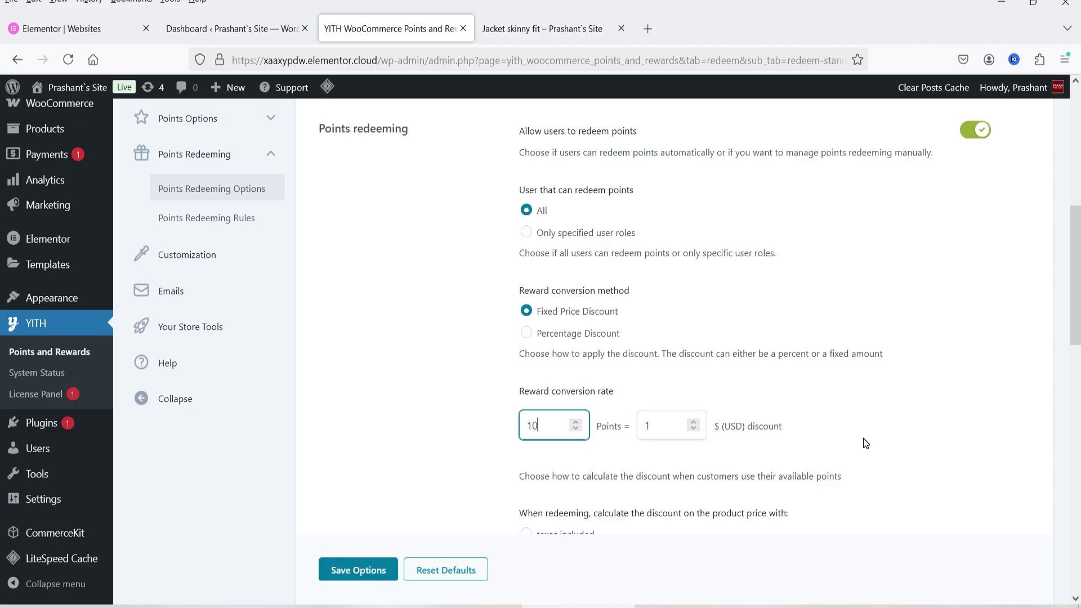
key(ctrl+a)
text(1)
click(938, 384)
double_click(537, 425)
text(5)
click(762, 481)
Review the tax, redeem box, free shipping, coupon, restriction and points sharing options, and save the redeeming settings
scroll(737, 456, down, 3)
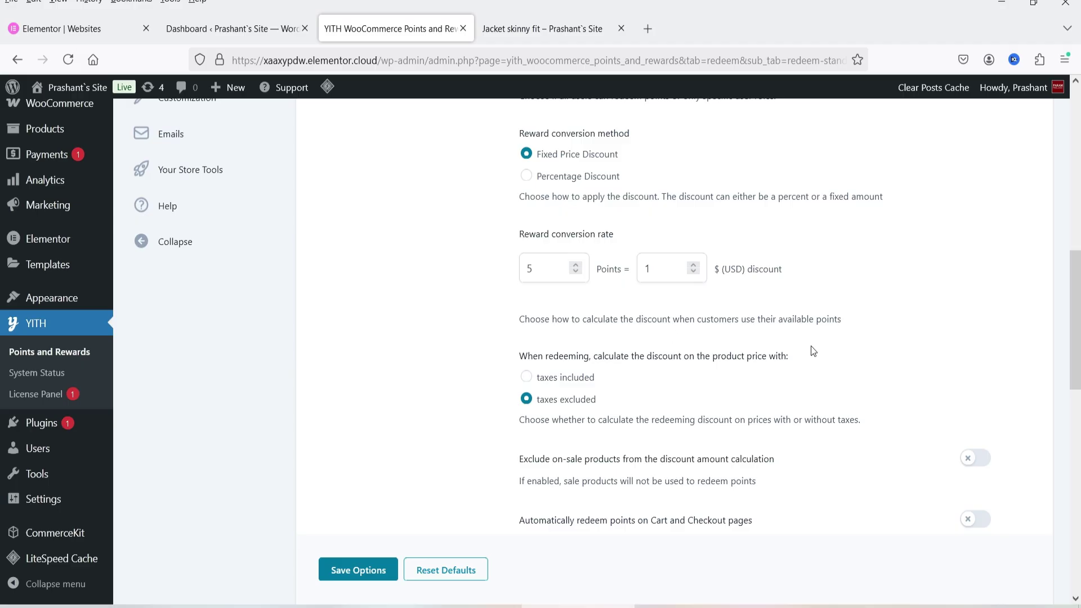
scroll(785, 302, down, 2)
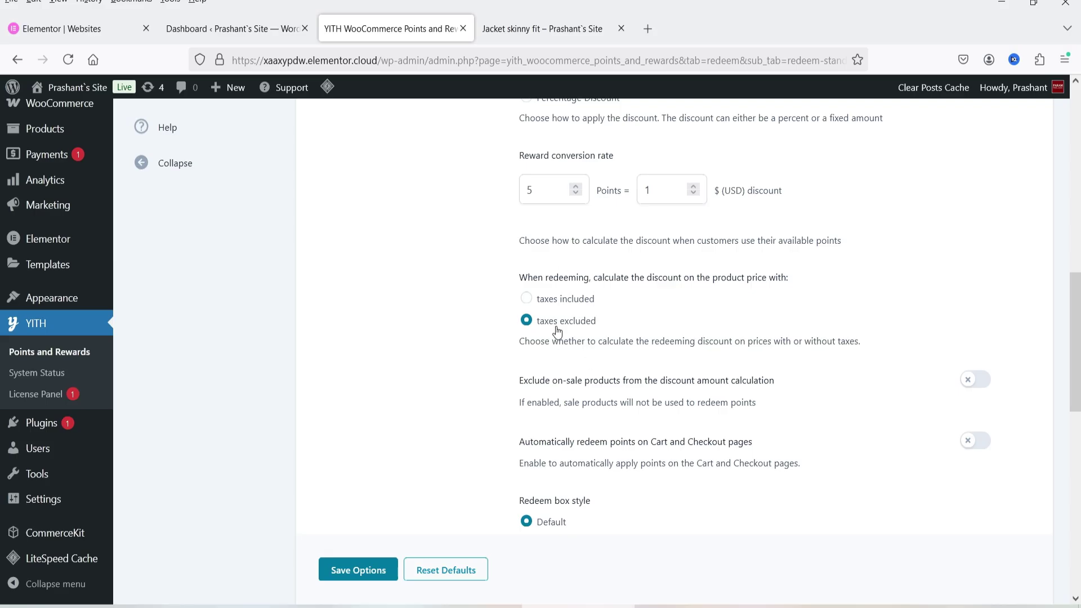
scroll(663, 298, down, 3)
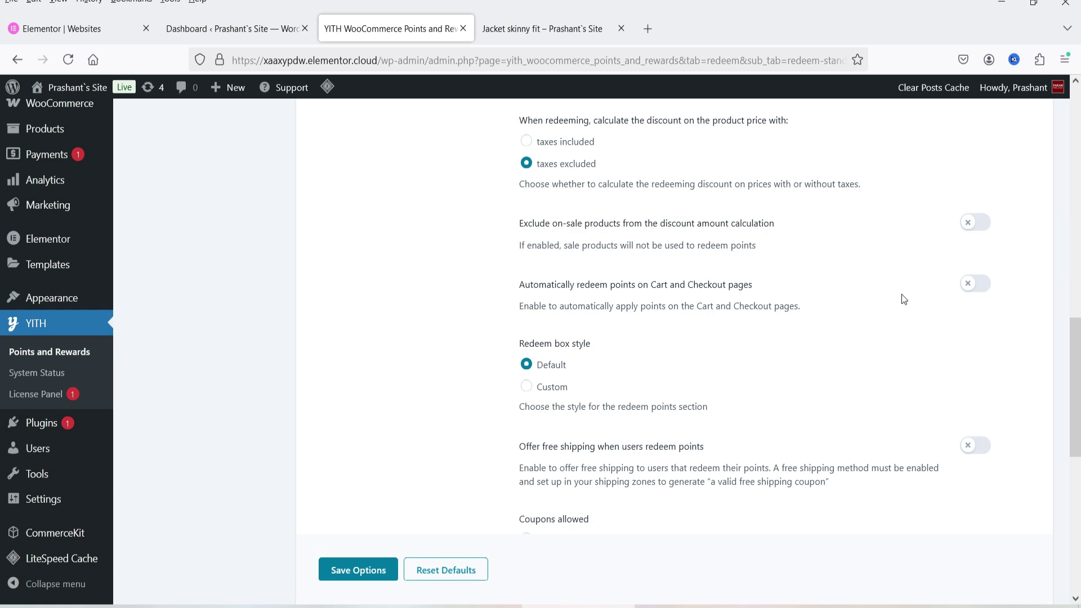
scroll(791, 366, down, 2)
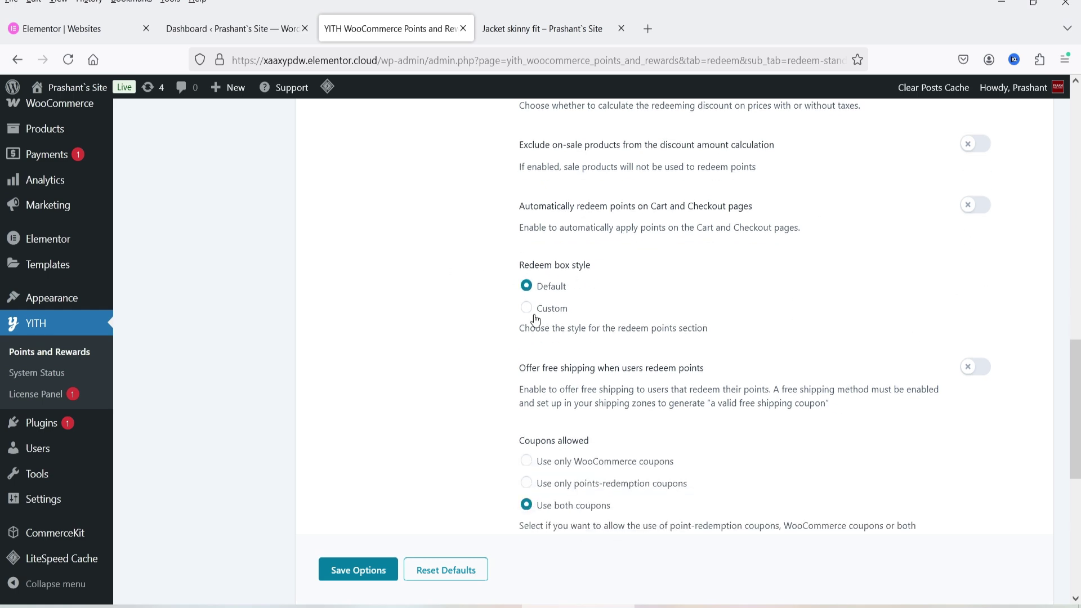
scroll(664, 311, down, 2)
scroll(665, 312, down, 2)
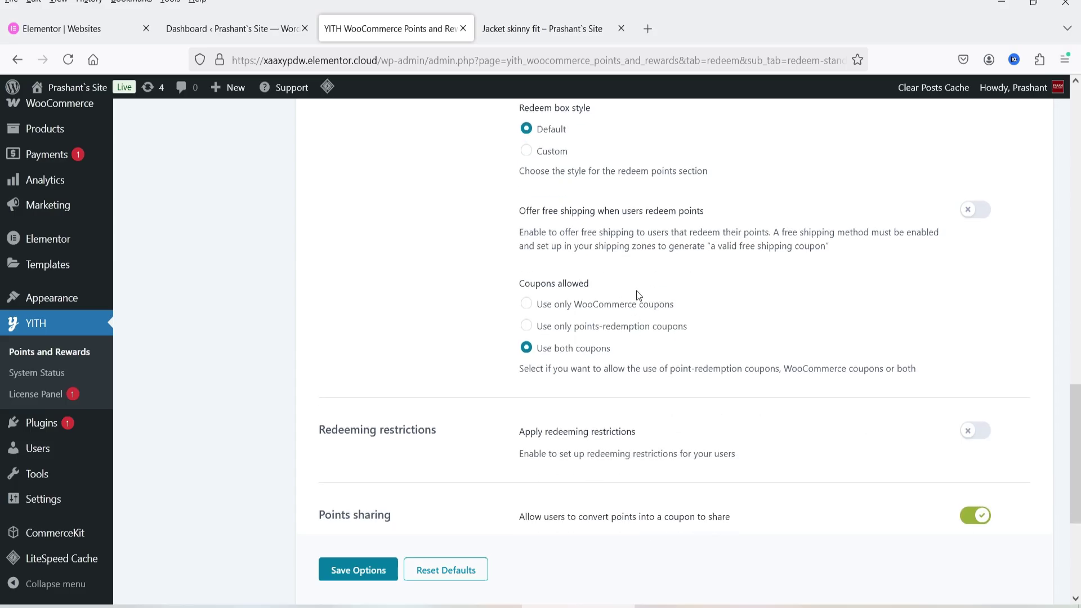
scroll(636, 290, down, 2)
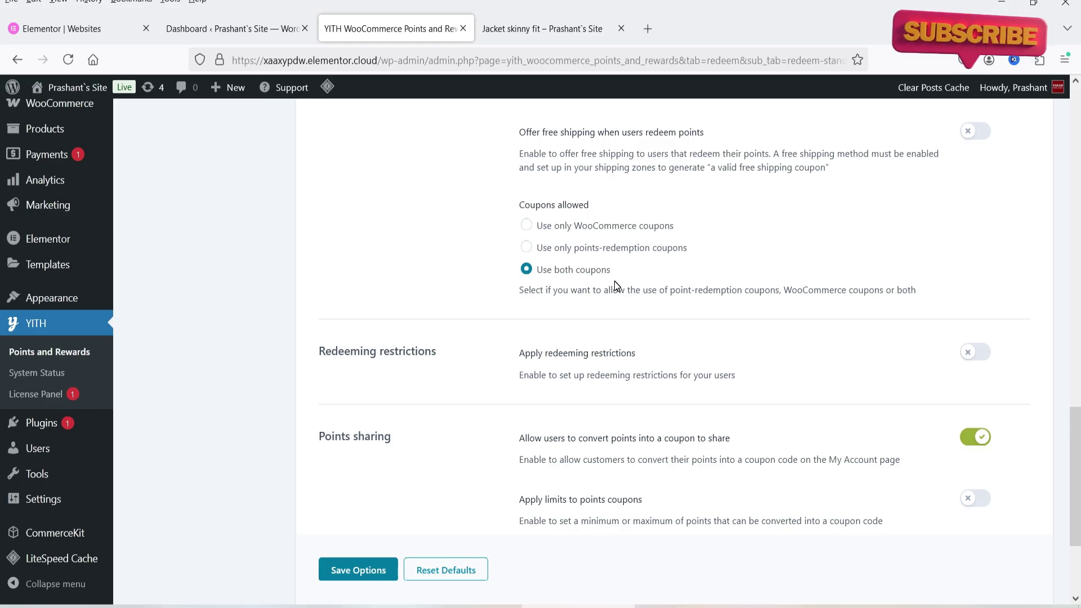
scroll(614, 280, down, 3)
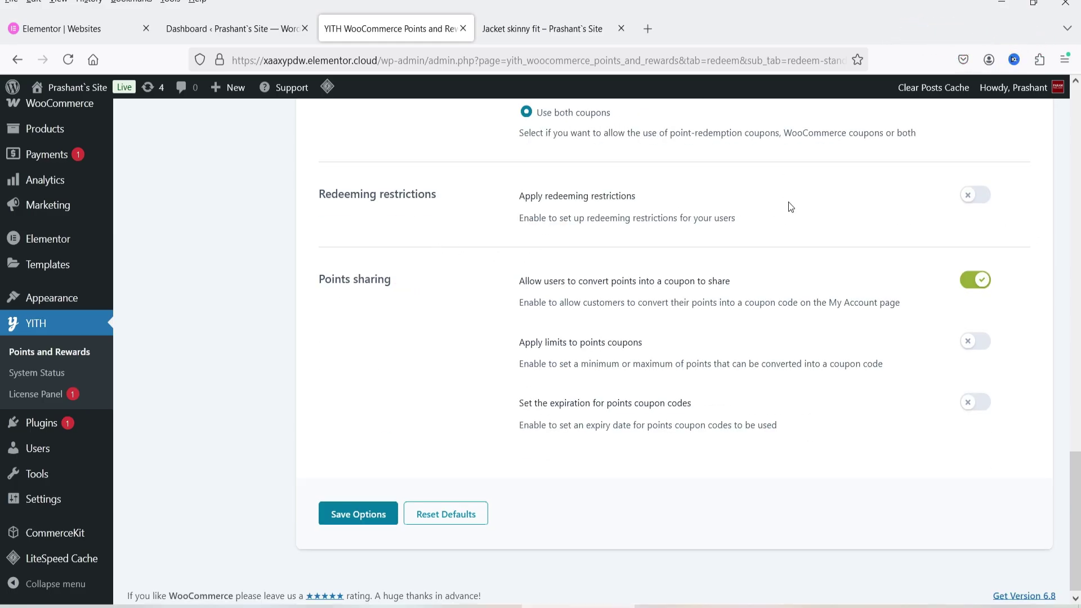
scroll(710, 269, down, 1)
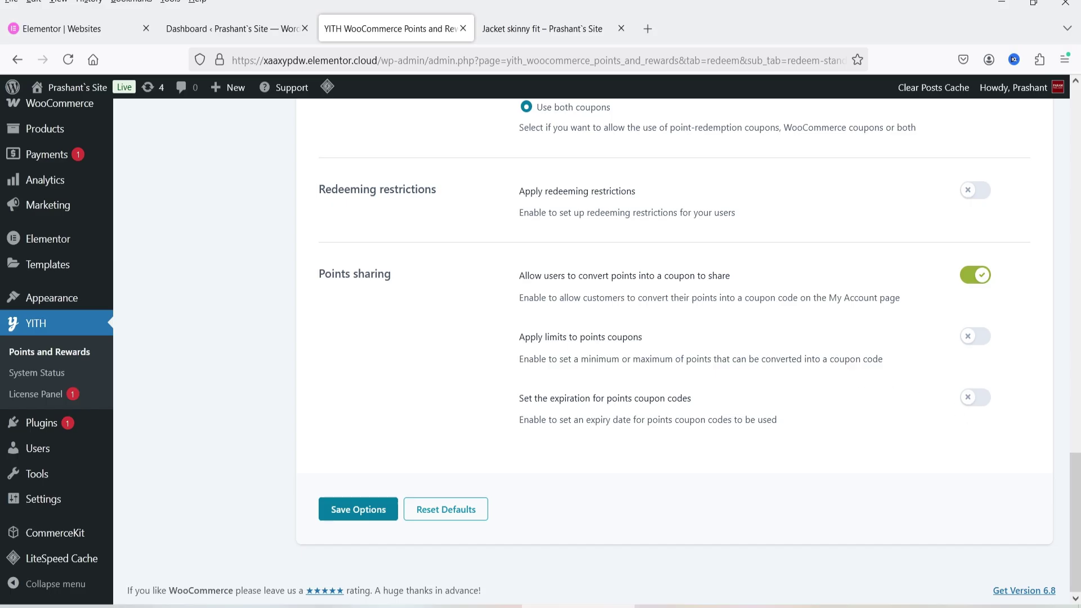
click(356, 511)
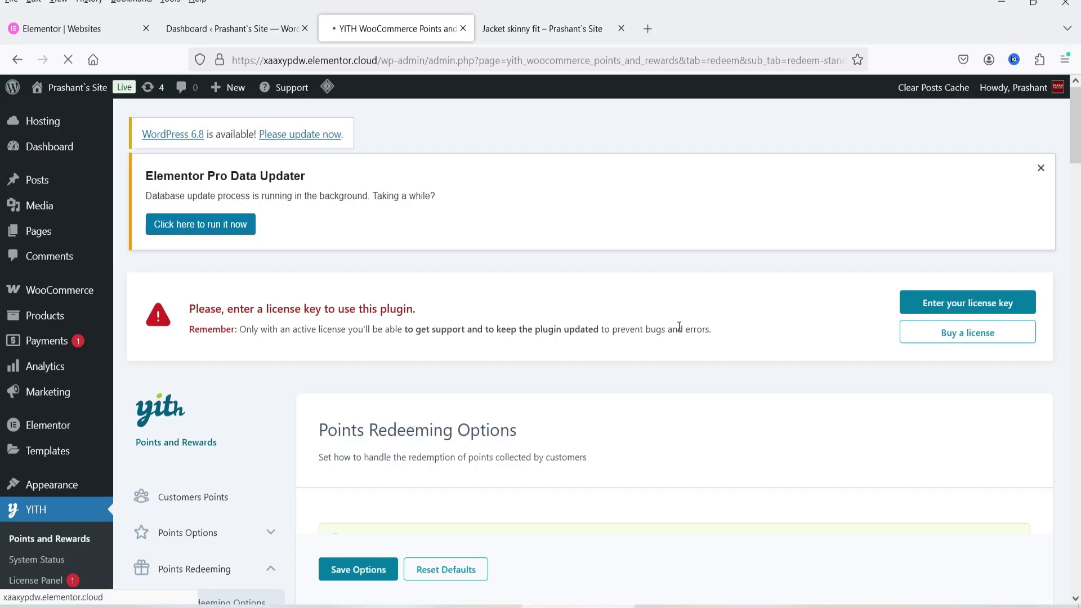
Open the plugin's customization settings and examine the options for points messages in shop and product pages
scroll(679, 327, down, 8)
click(202, 275)
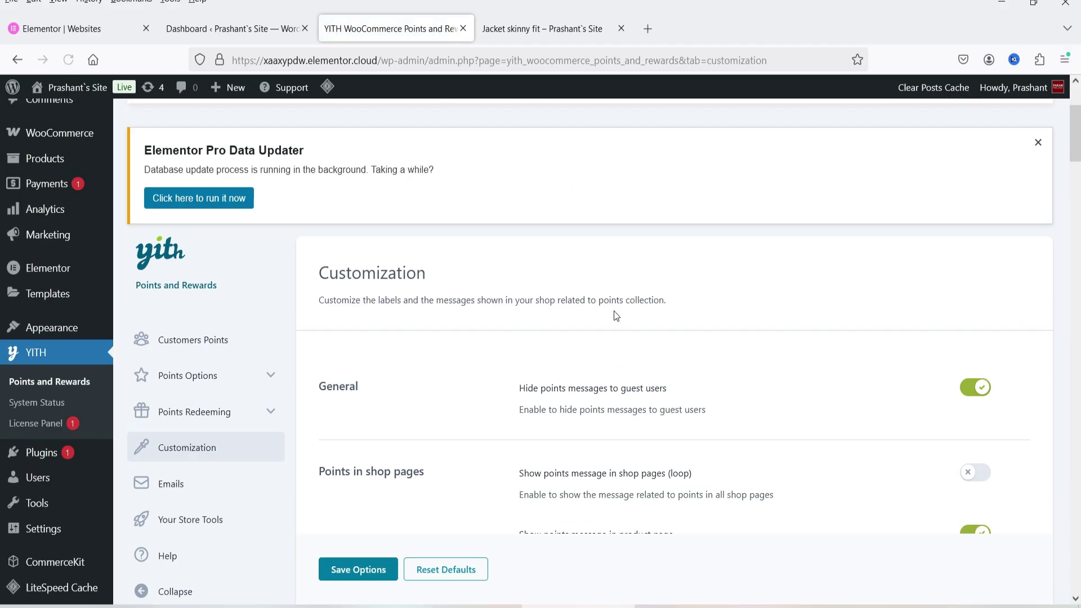
scroll(713, 311, down, 4)
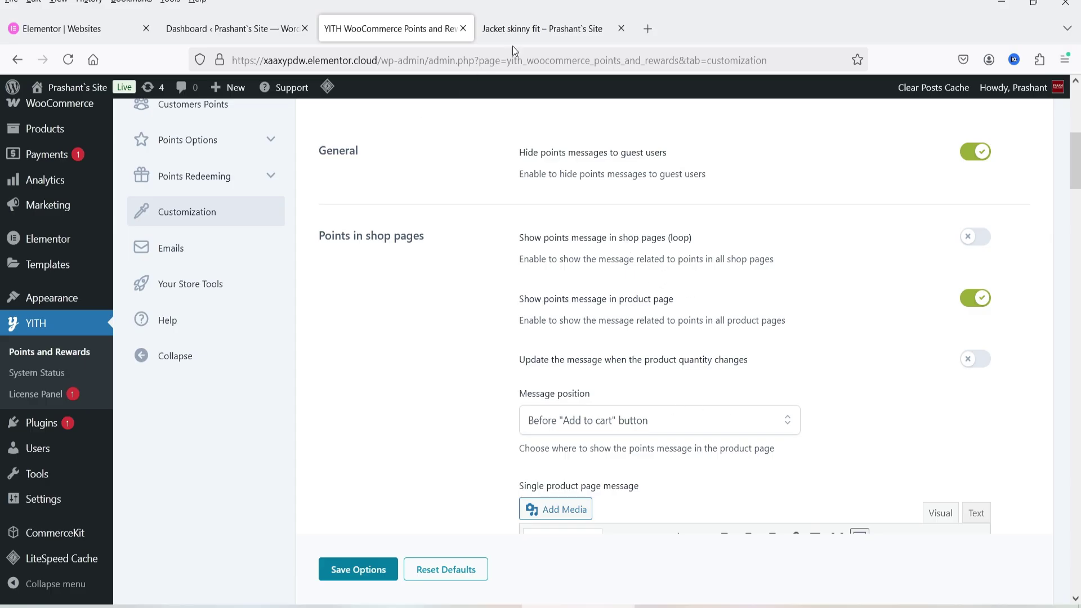
Go to the storefront's home page, open the Jacket skinny fit product and check its points message
click(529, 28)
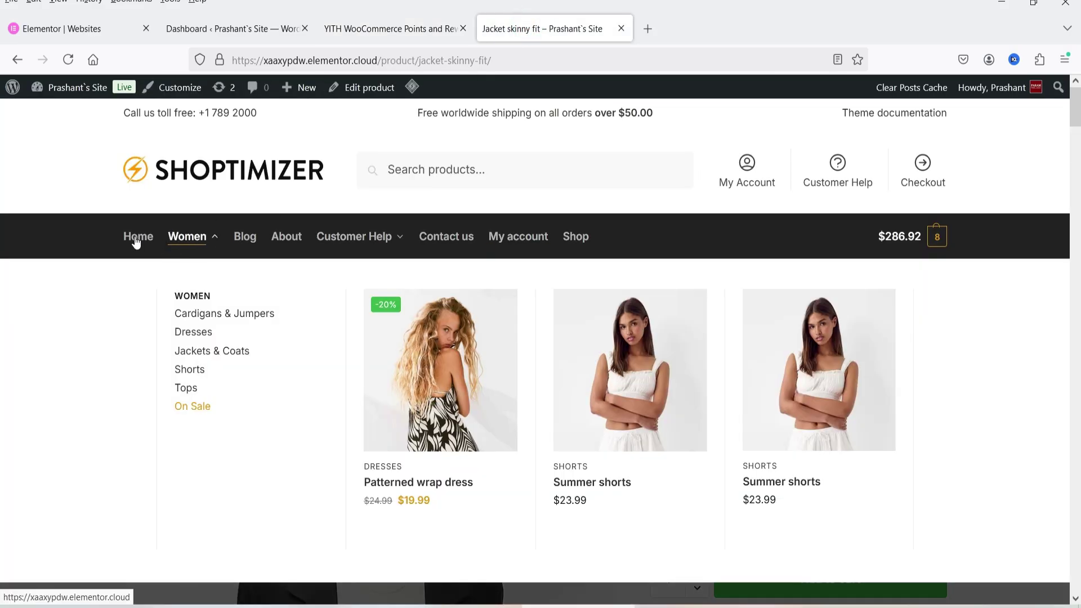
click(137, 237)
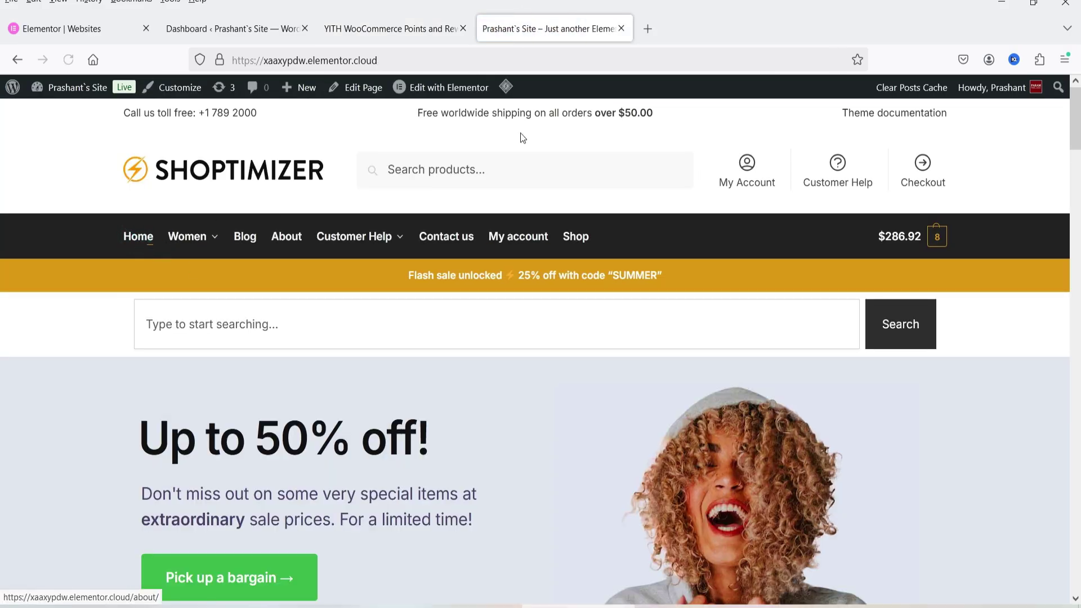
mouse_move(506, 87)
click(512, 151)
mouse_move(173, 241)
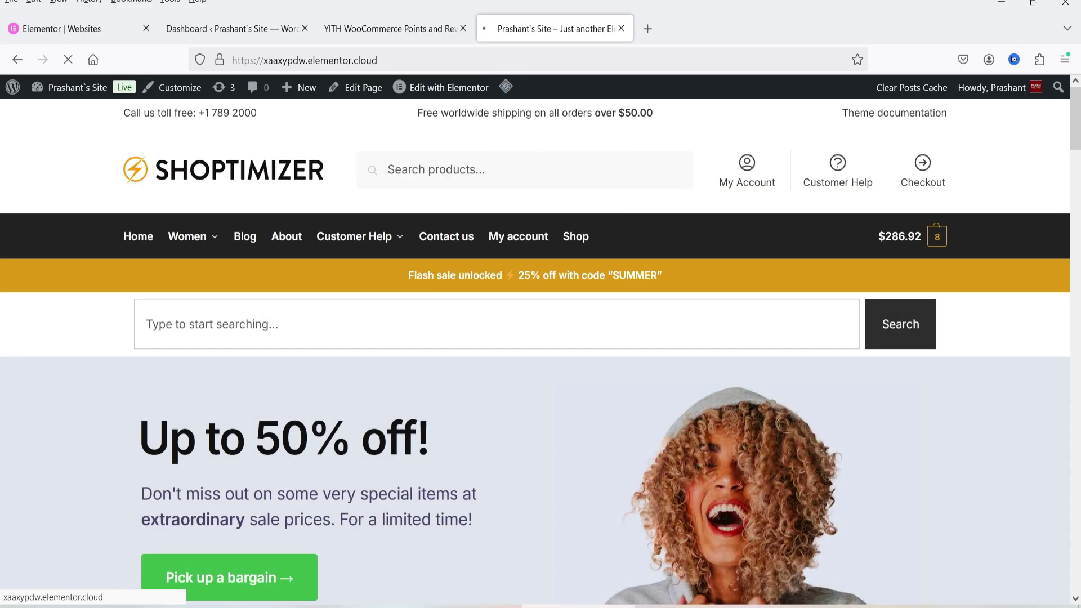
scroll(931, 326, down, 10)
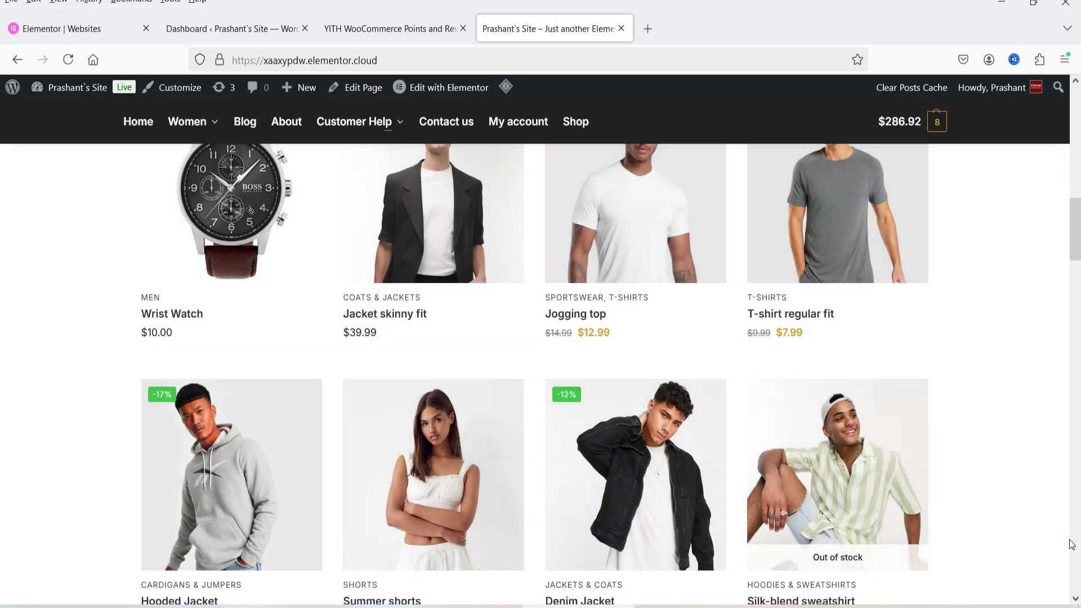
click(444, 241)
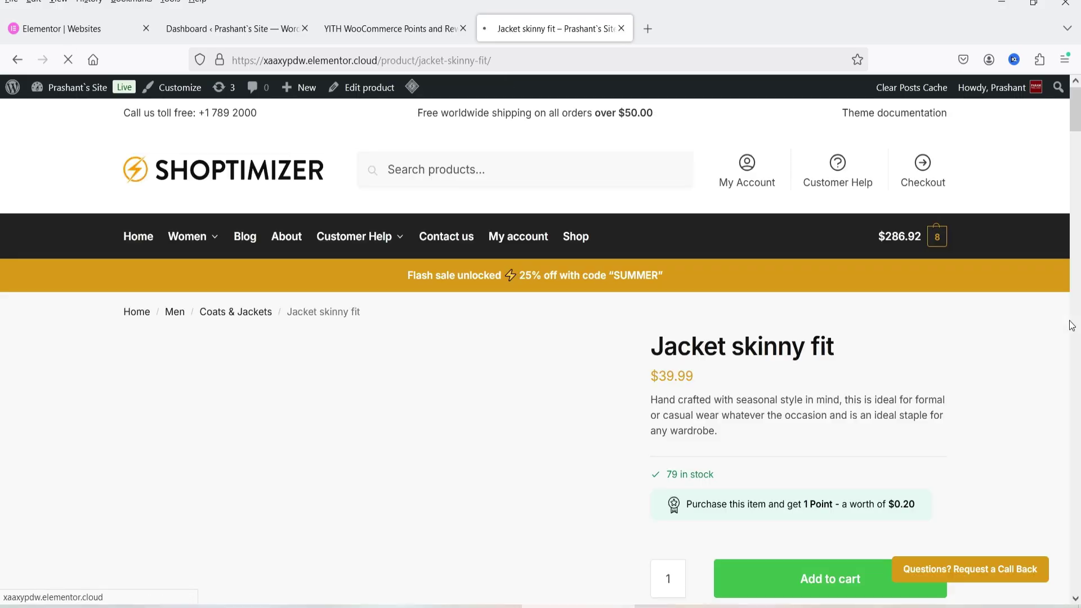
scroll(1071, 326, down, 5)
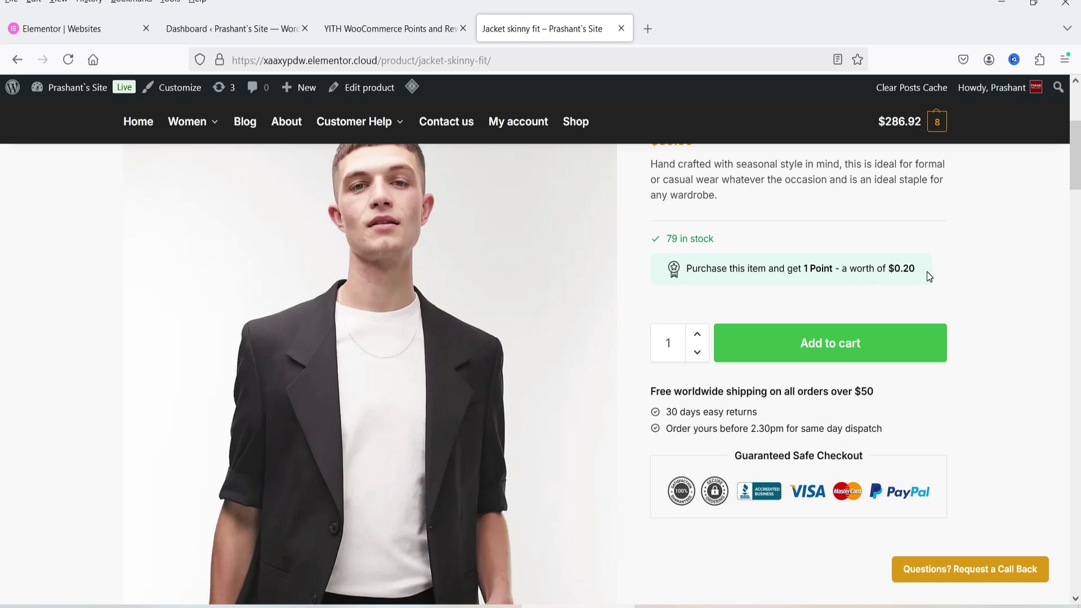
scroll(926, 271, up, 3)
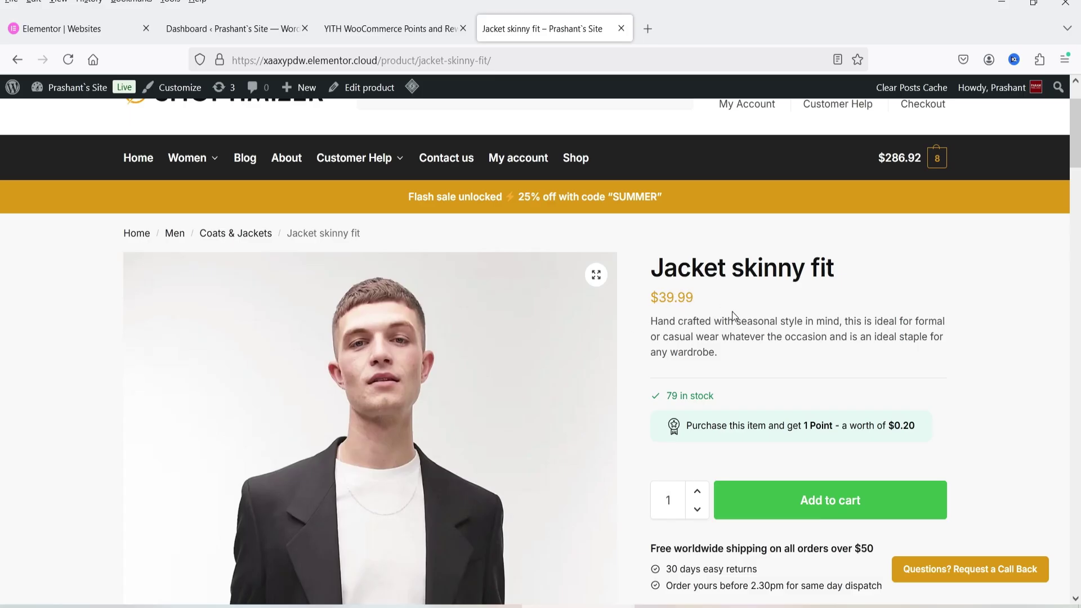
Return to the YITH Points and Rewards settings and open the points assignment options
click(404, 38)
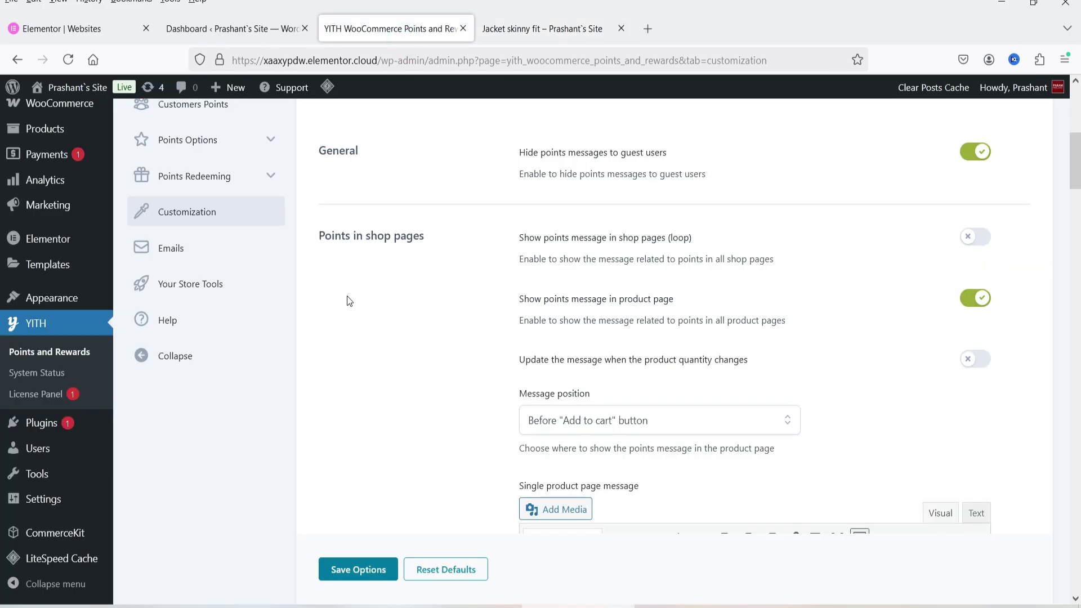
scroll(347, 300, up, 2)
click(218, 219)
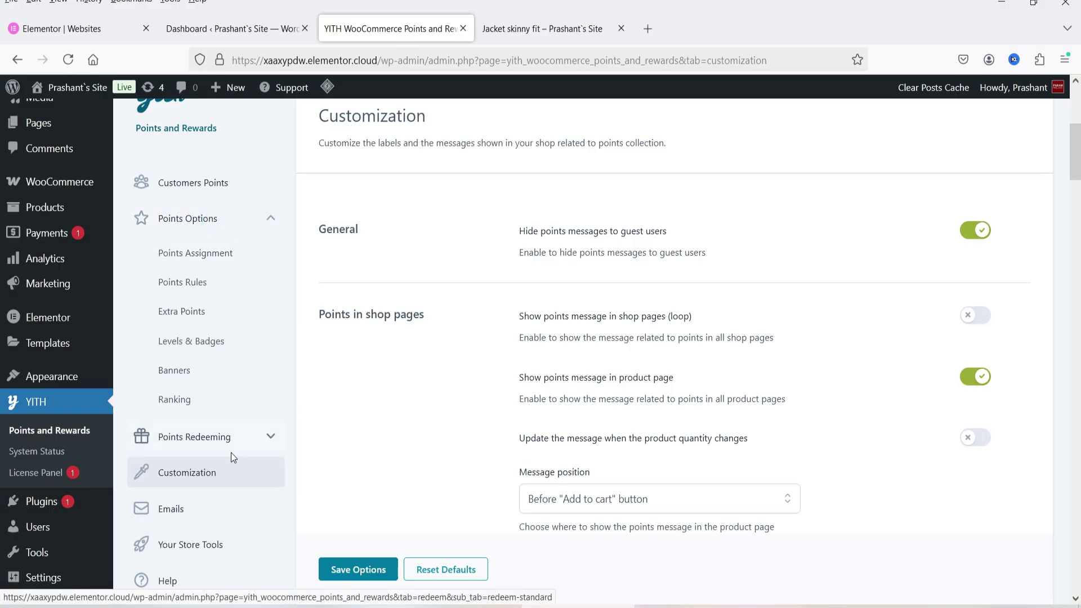
click(214, 255)
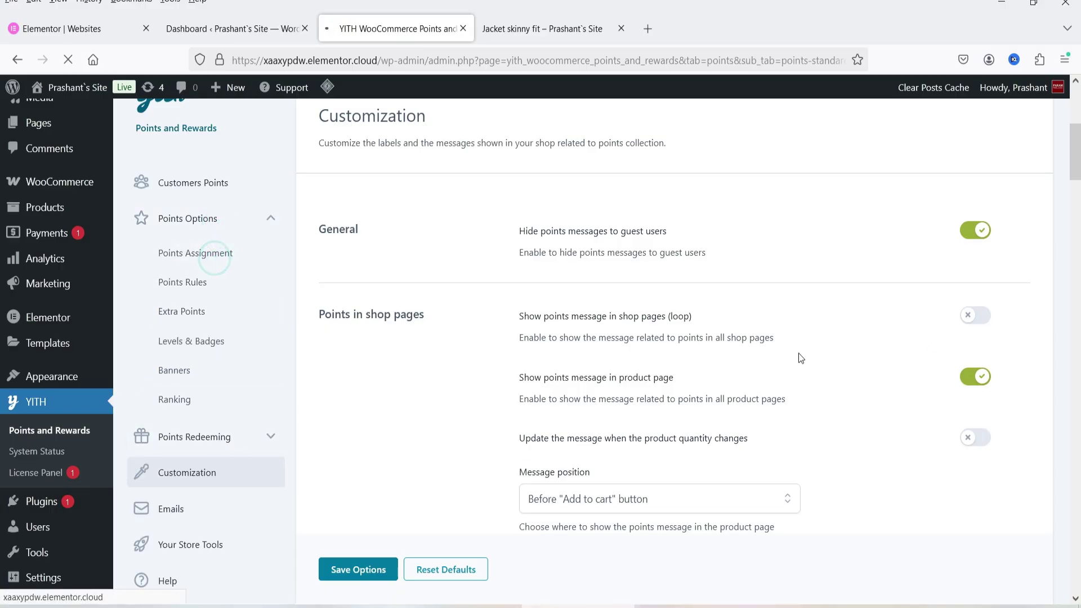
Set the default points assigned to 1 point for each $10 spent and save the points assignment options
scroll(785, 353, down, 7)
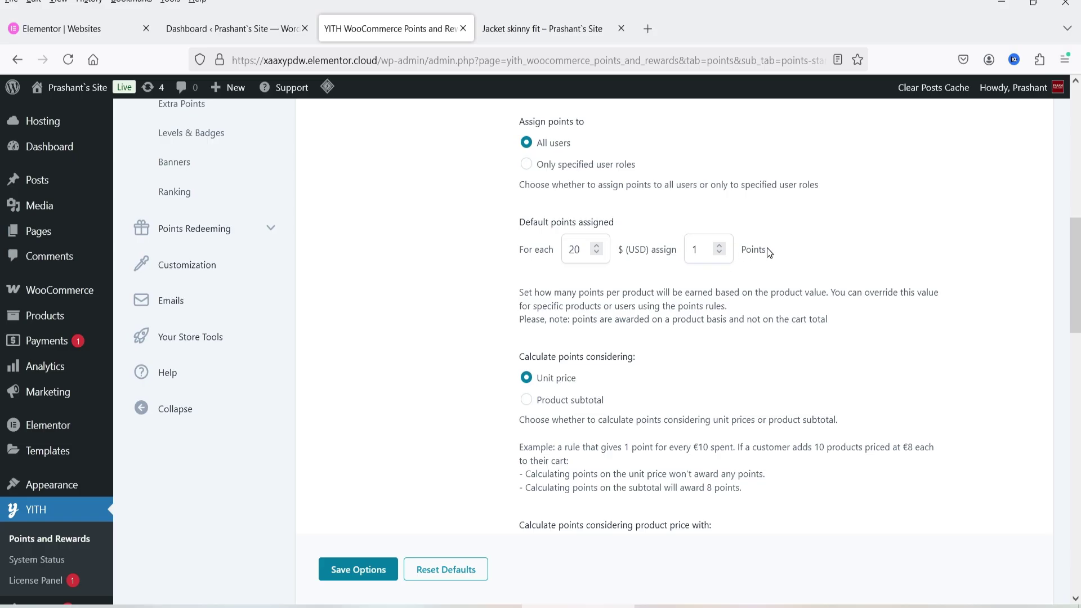
click(573, 248)
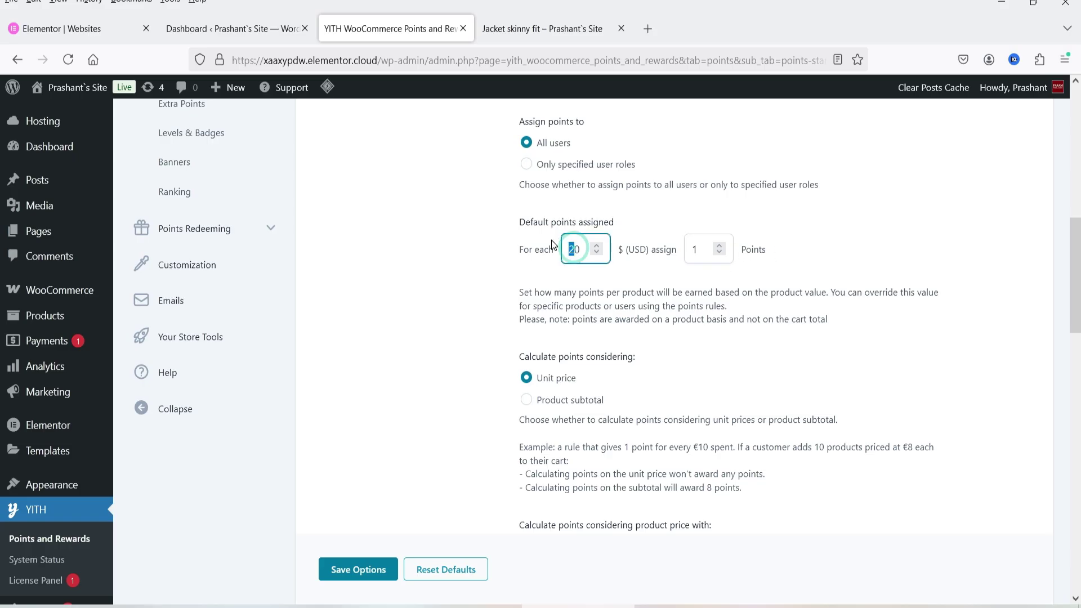
key(BackSpace)
text(1)
click(364, 570)
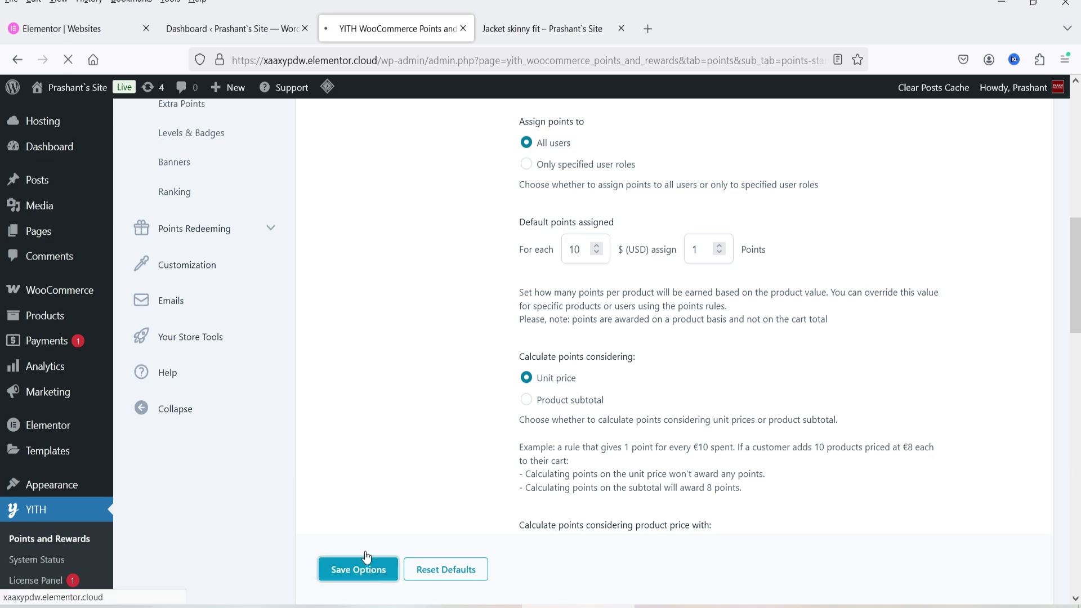
Purge the LiteSpeed cache from the Jacket skinny fit product page and check its points message
click(525, 31)
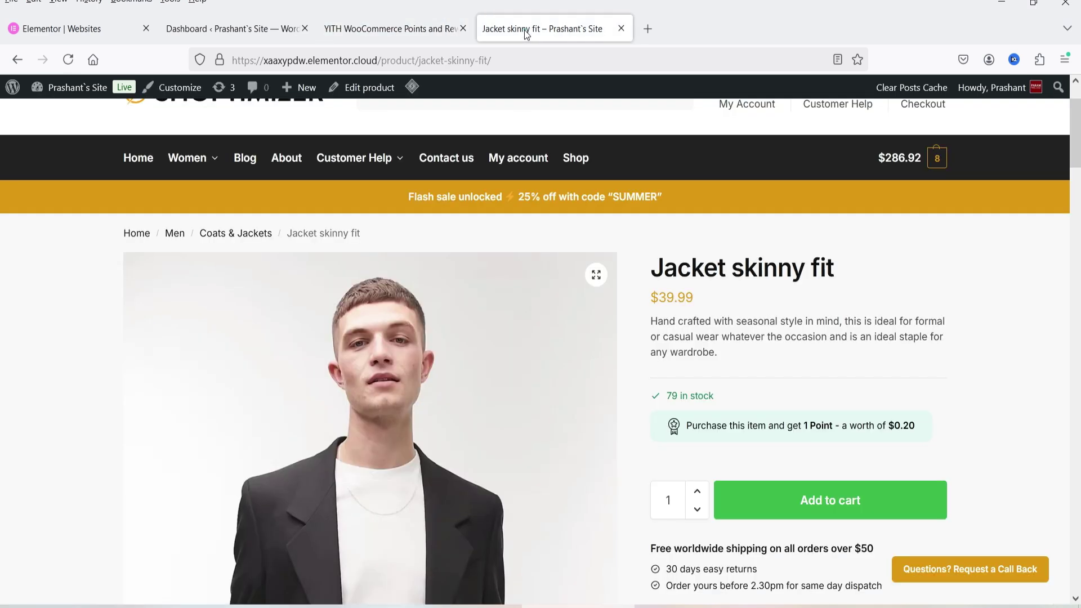
mouse_move(412, 87)
click(414, 147)
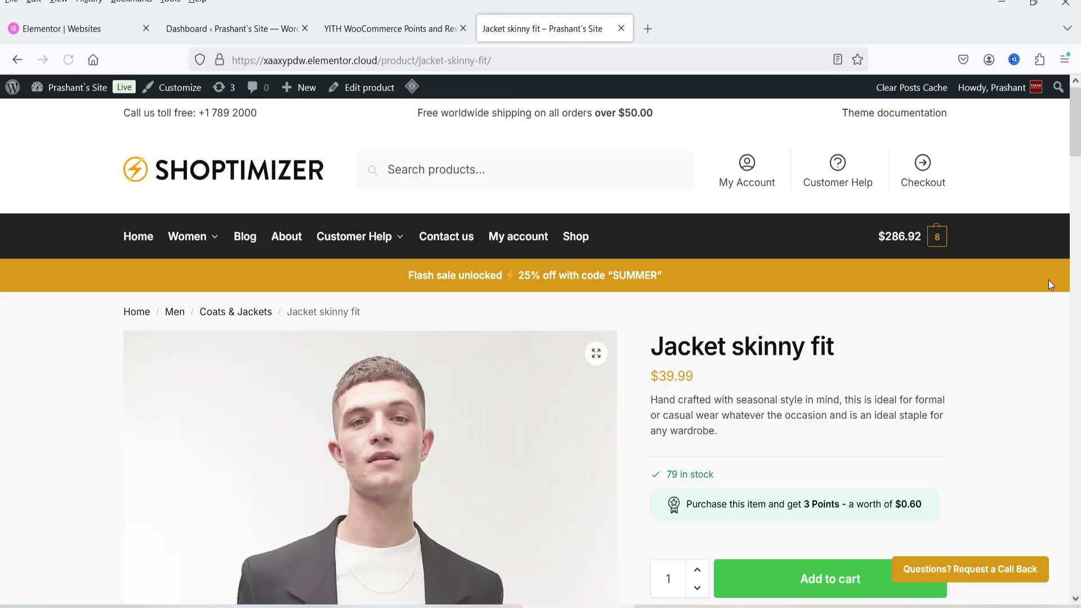
scroll(871, 232, down, 2)
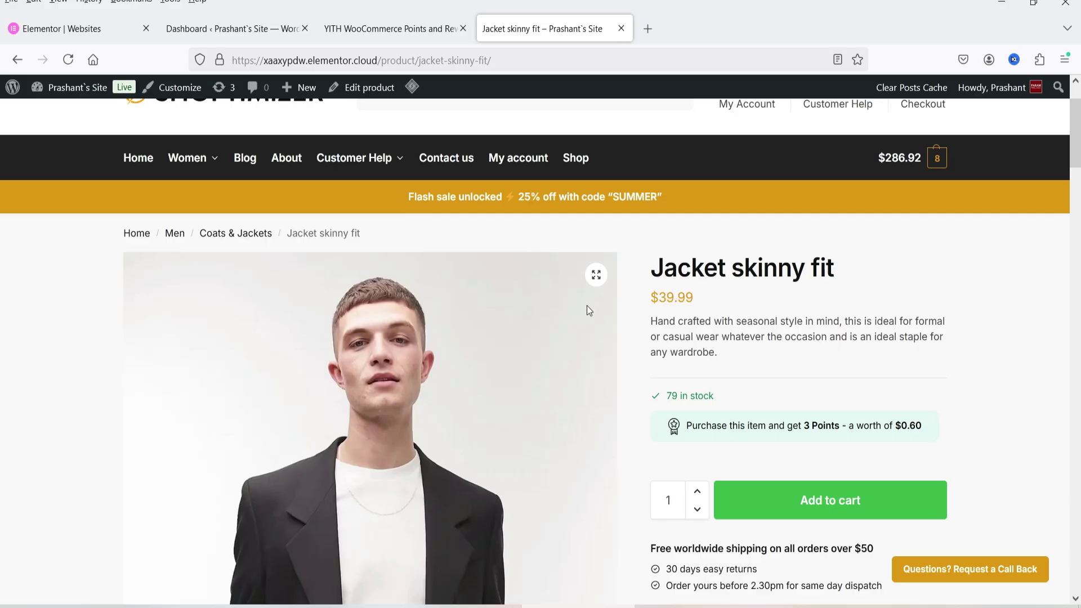
click(812, 425)
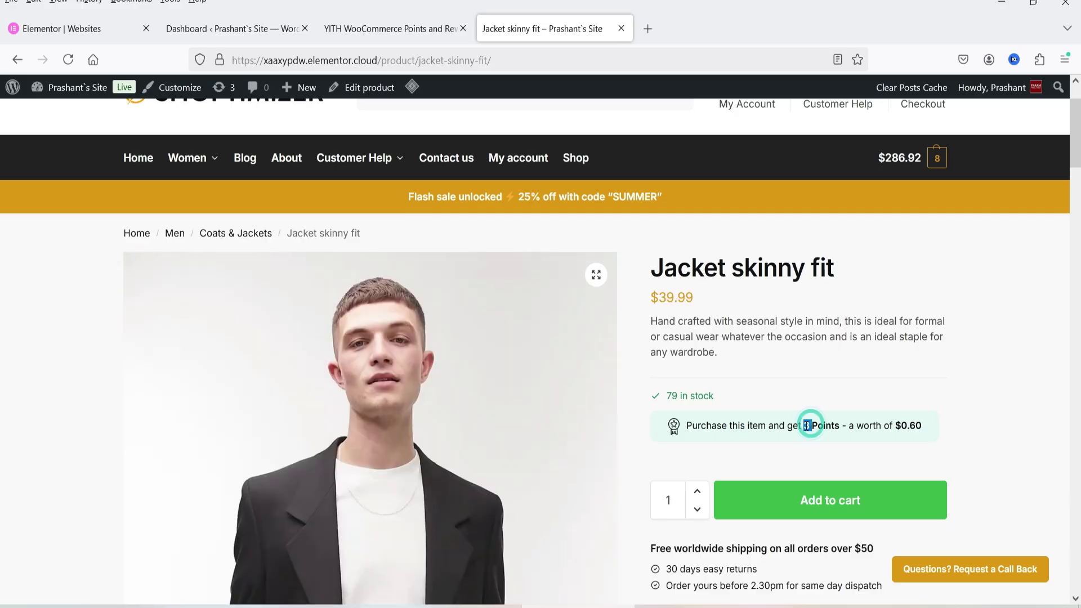
click(862, 434)
scroll(980, 321, down, 2)
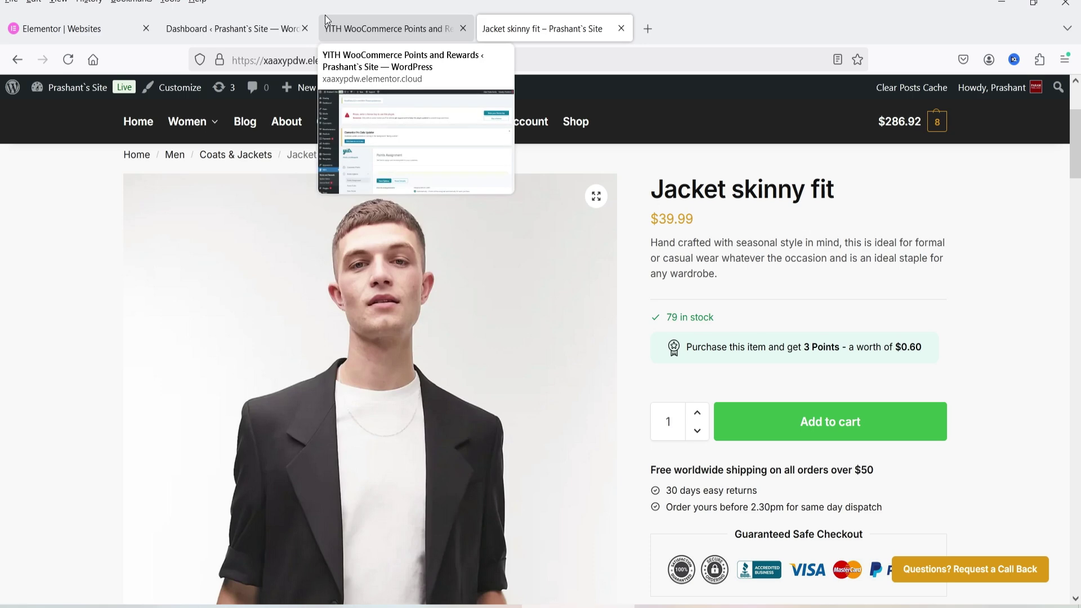
Set the points rounding to Round Up in the points assignment settings and save the options
click(338, 26)
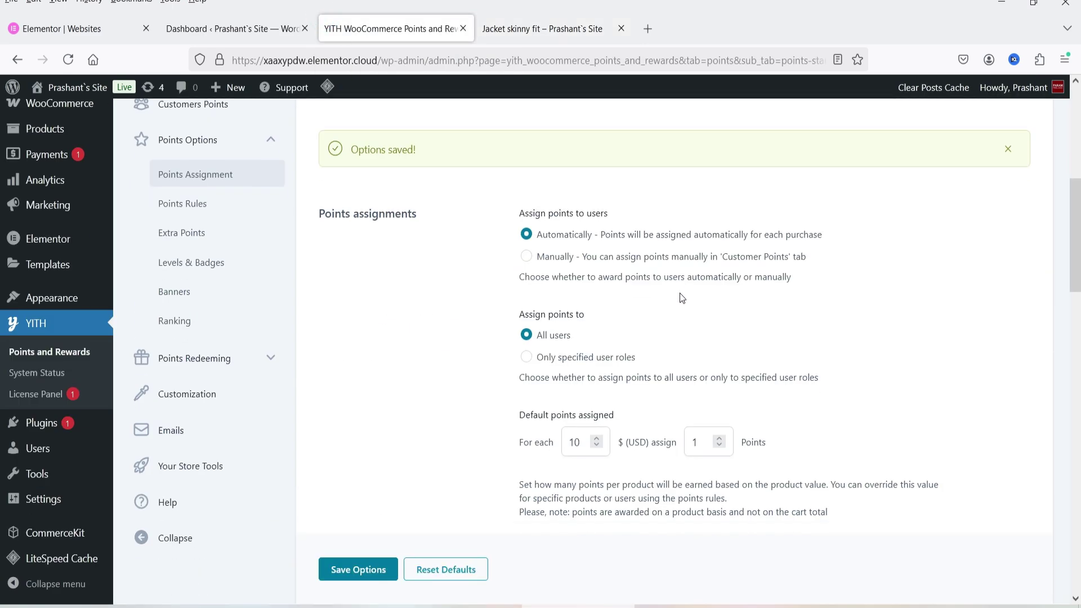
scroll(681, 298, down, 15)
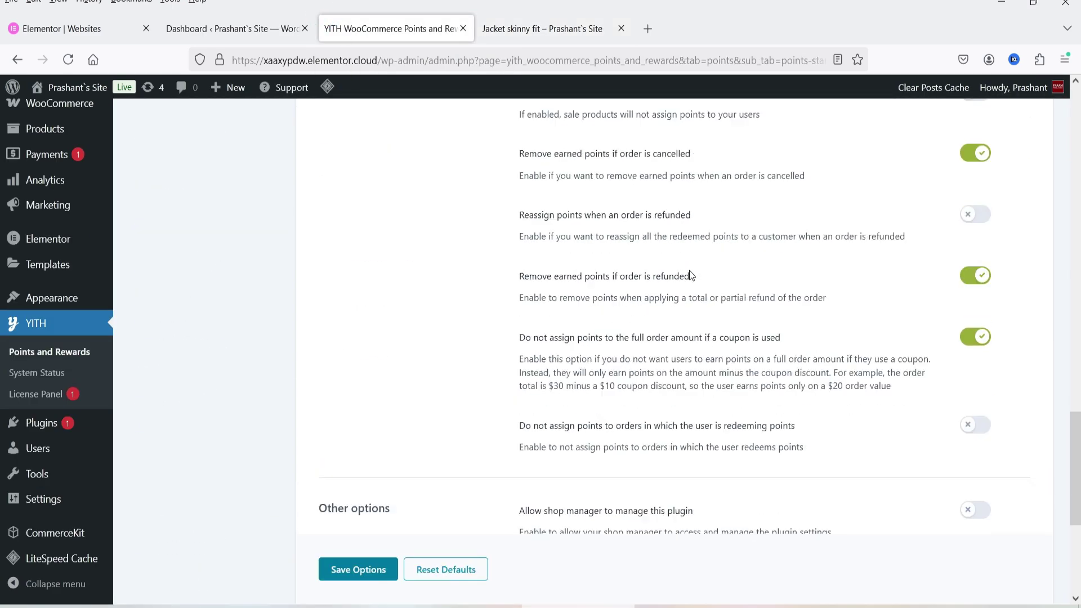
scroll(691, 275, down, 6)
click(556, 305)
click(374, 521)
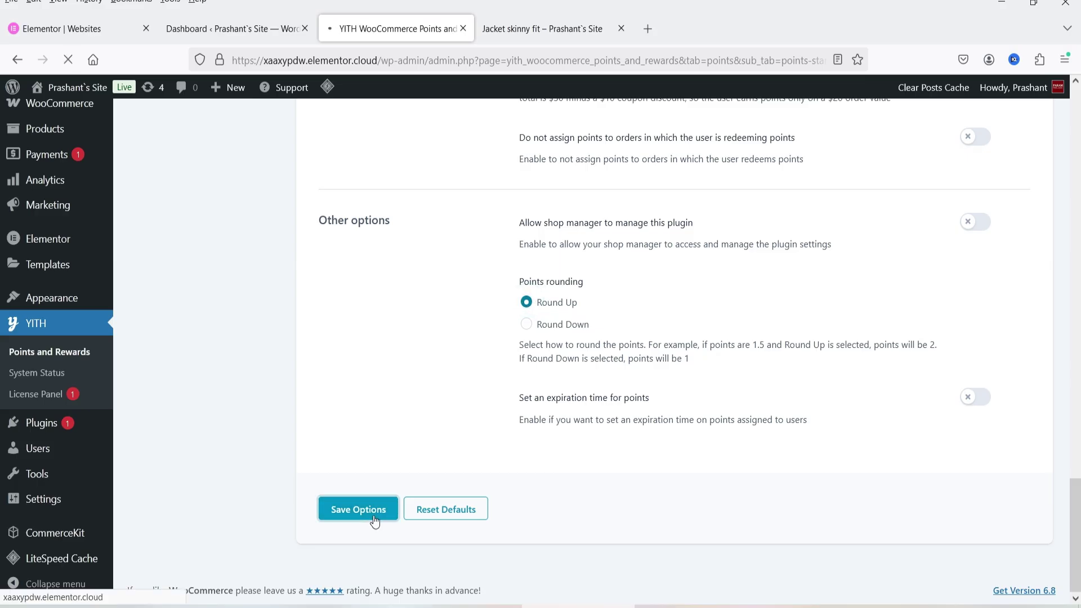
Purge the cache on the Jacket skinny fit page again and check its points message with the new rounding
click(526, 26)
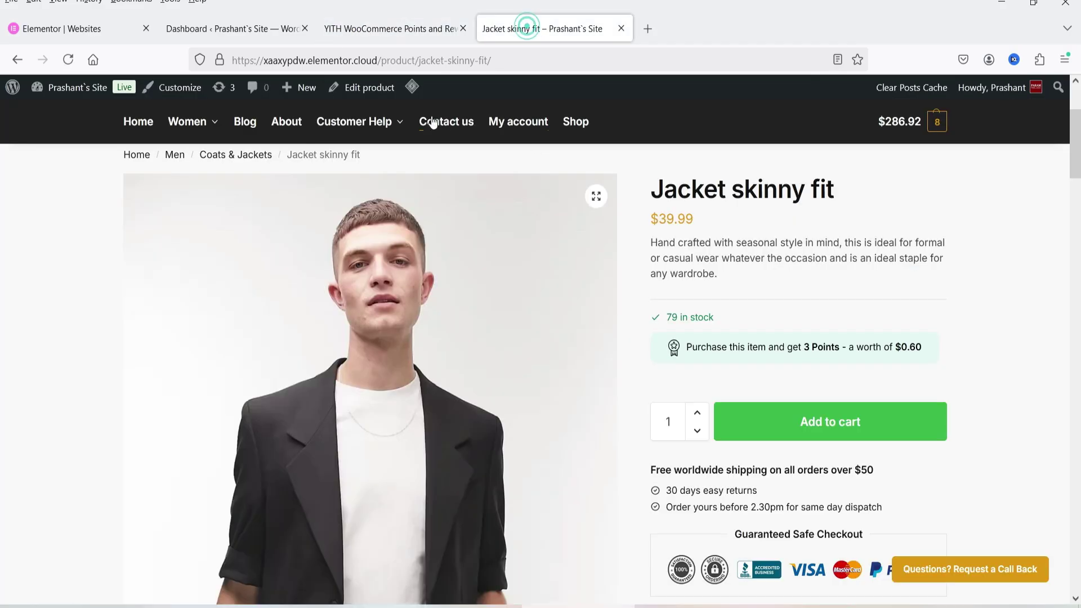
mouse_move(411, 86)
click(439, 150)
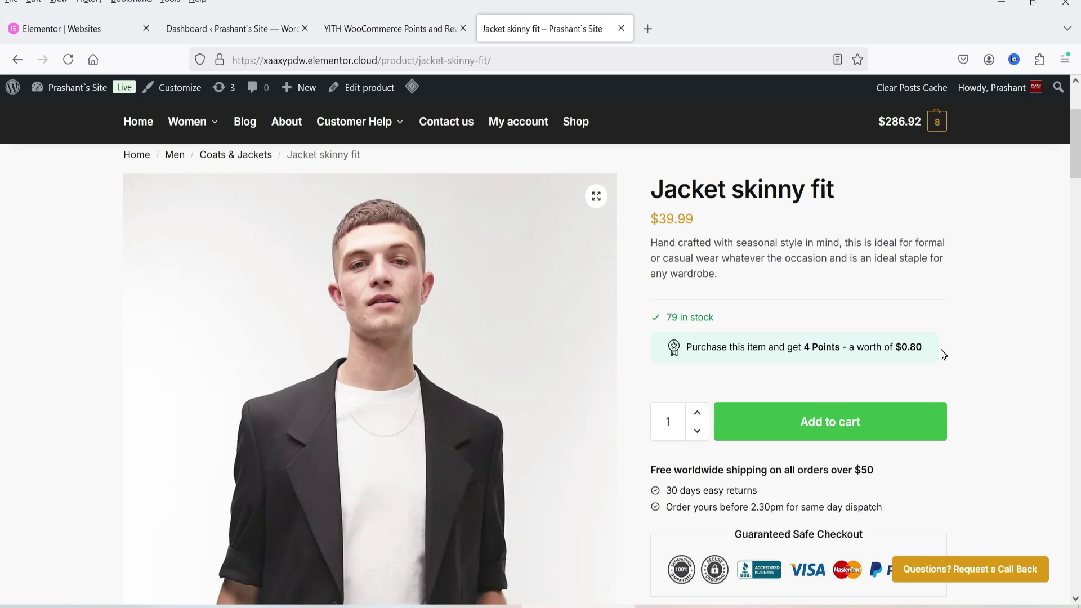
Open the Denim Jacket from the shop page, check its points message and return to the shop listing
scroll(788, 281, up, 3)
click(575, 237)
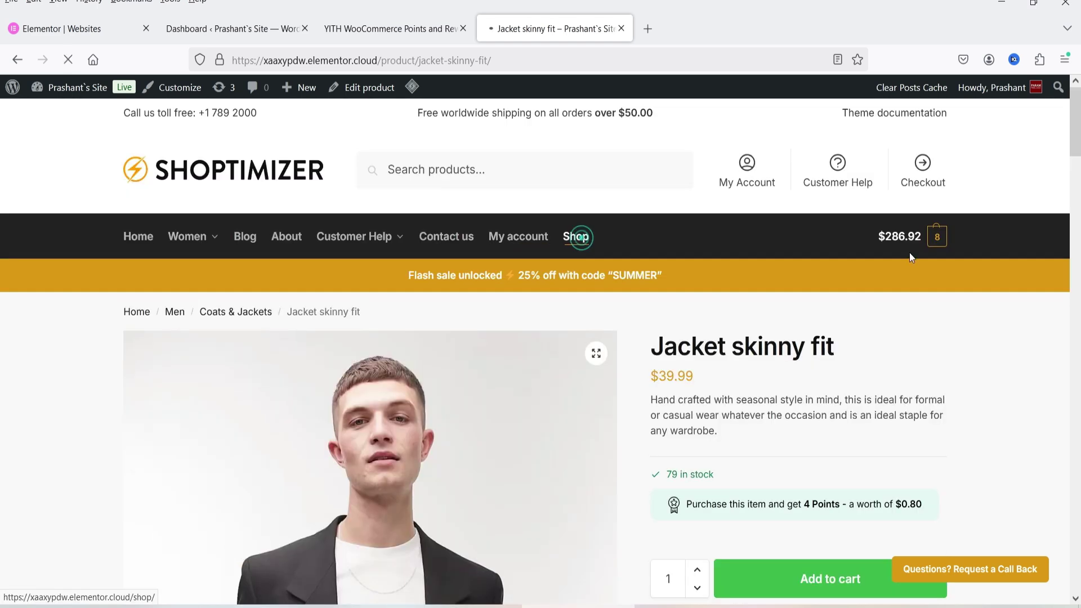
scroll(421, 259, down, 5)
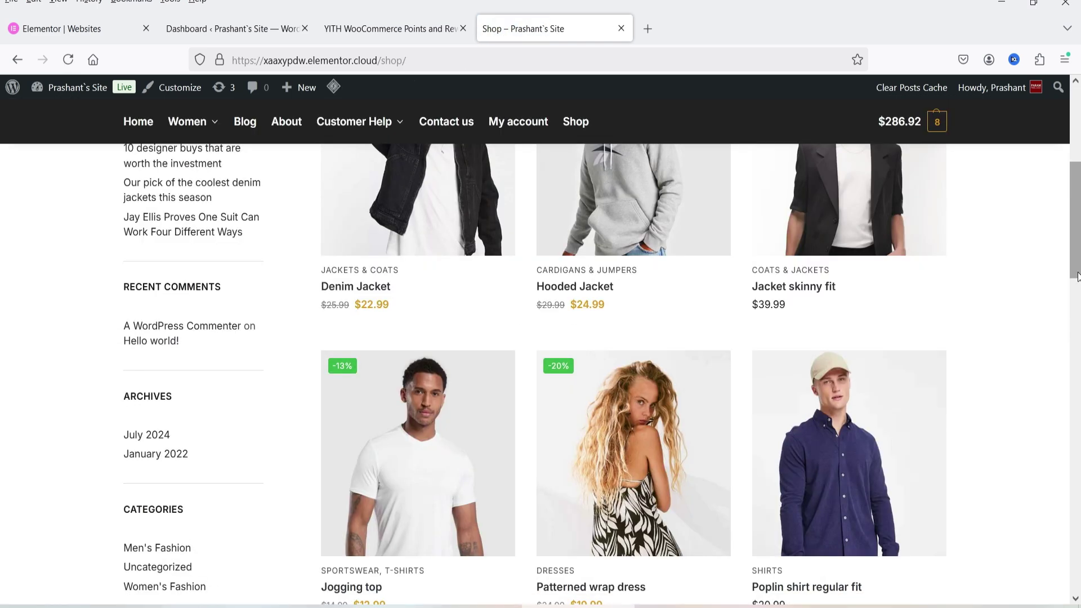
click(421, 260)
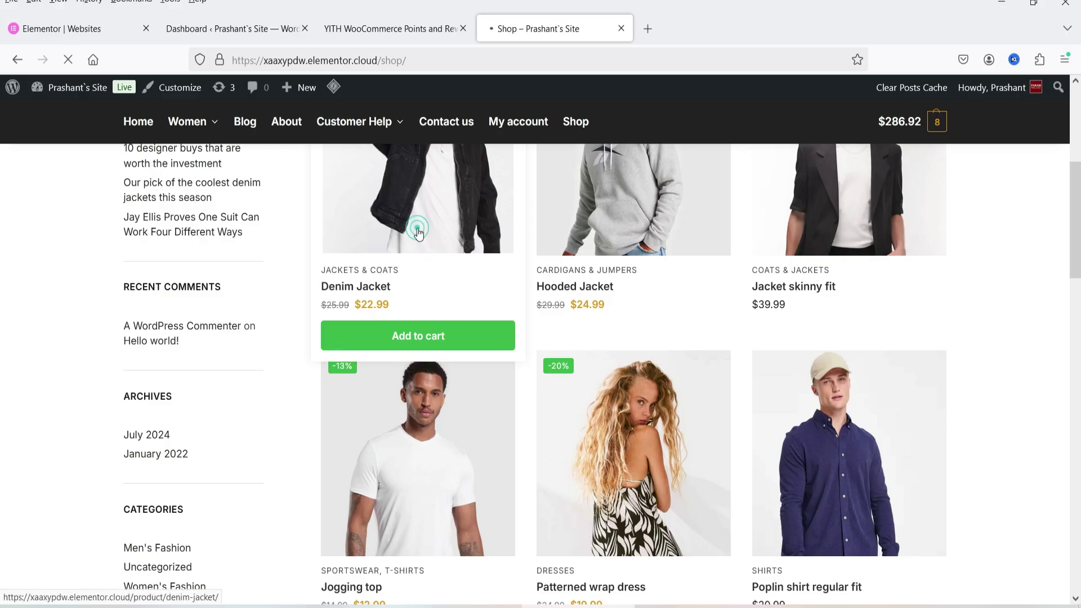
scroll(913, 214, down, 5)
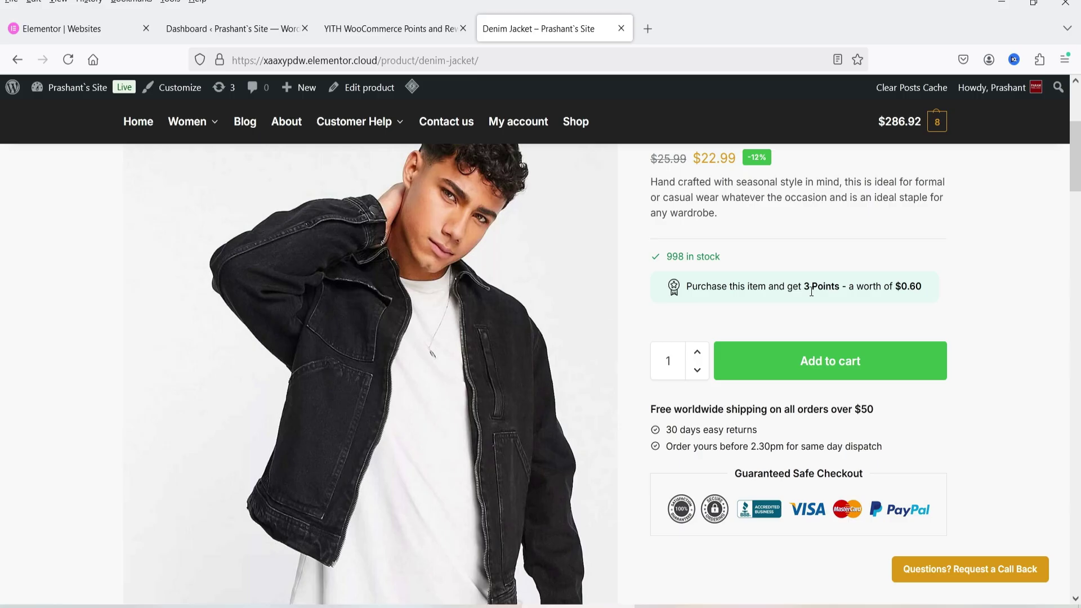
scroll(811, 292, up, 5)
click(576, 237)
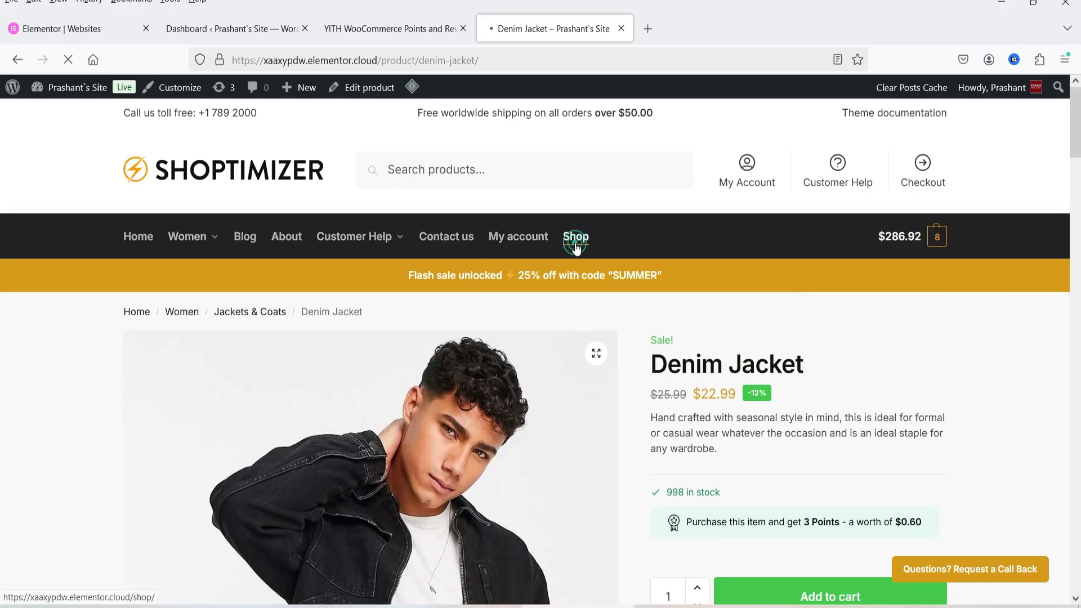
scroll(1035, 292, down, 5)
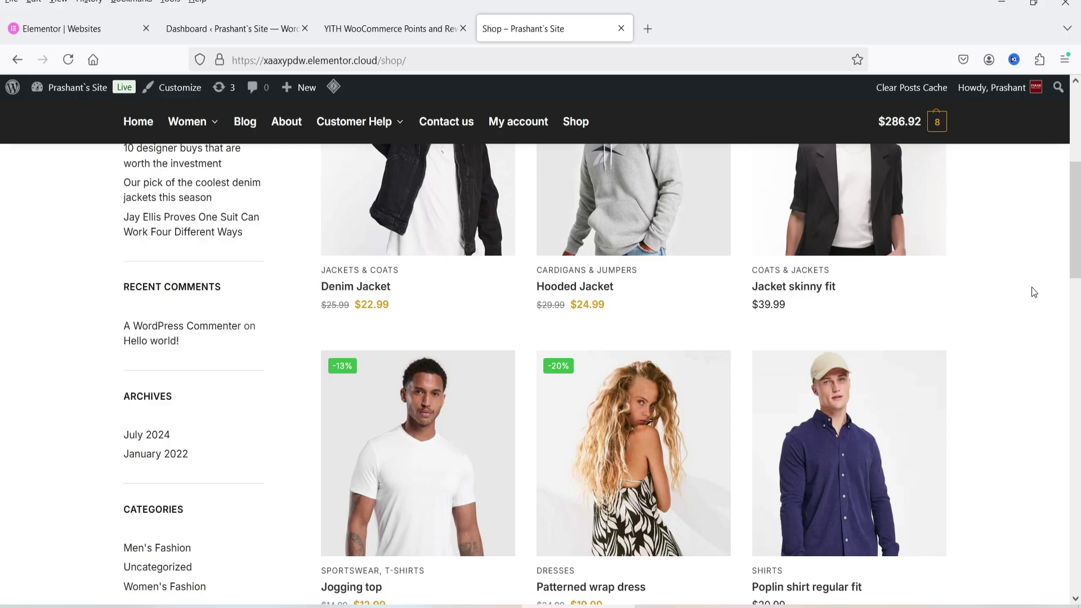
Enable the points message in shop pages (loop) in the YITH customization settings and save the options
click(379, 29)
scroll(463, 243, down, 5)
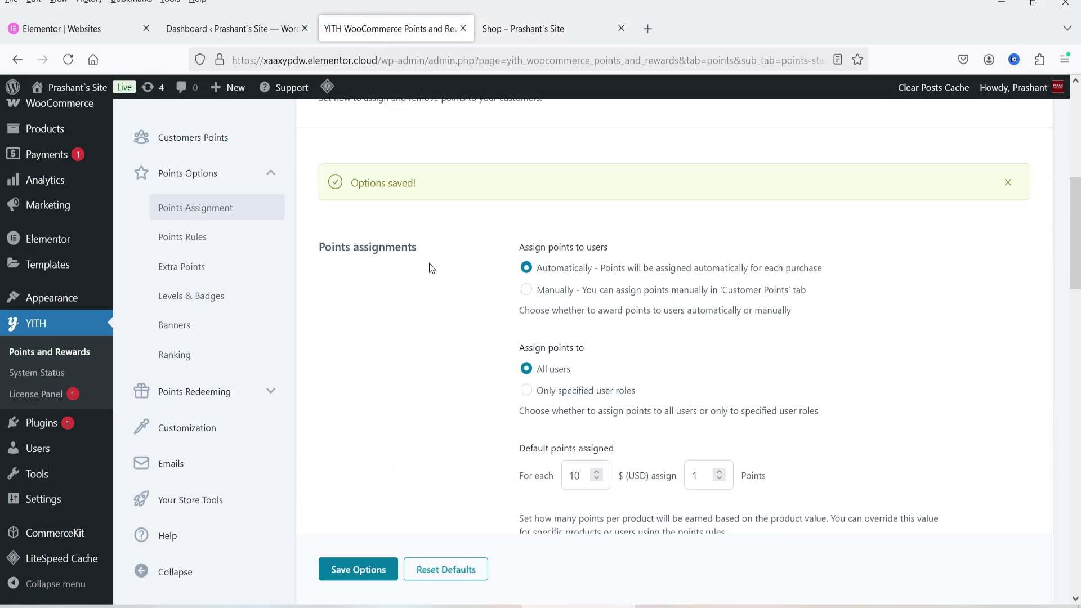
click(209, 429)
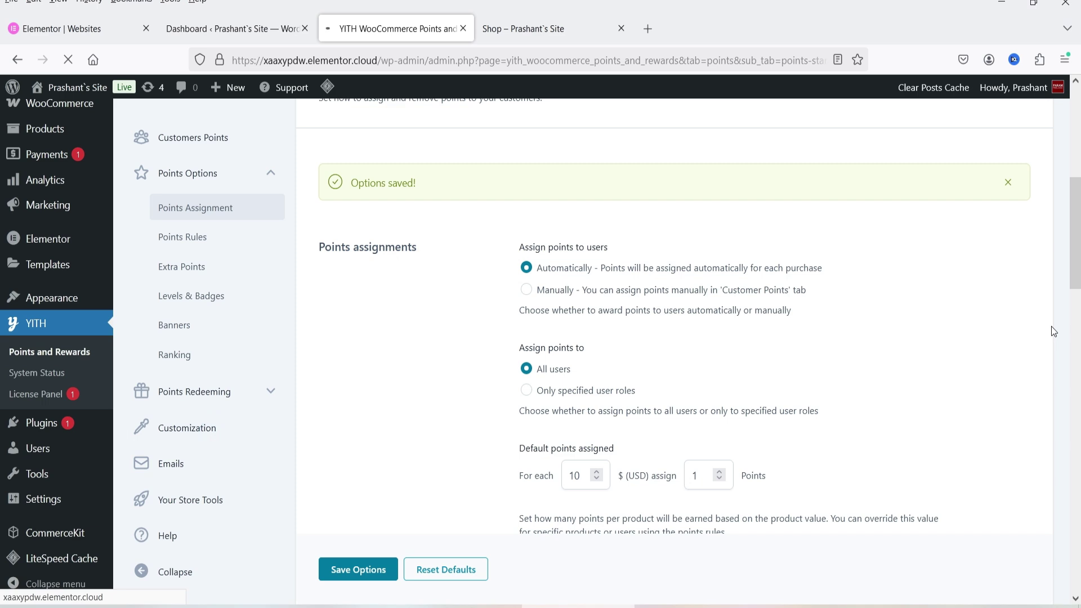
scroll(866, 211, down, 10)
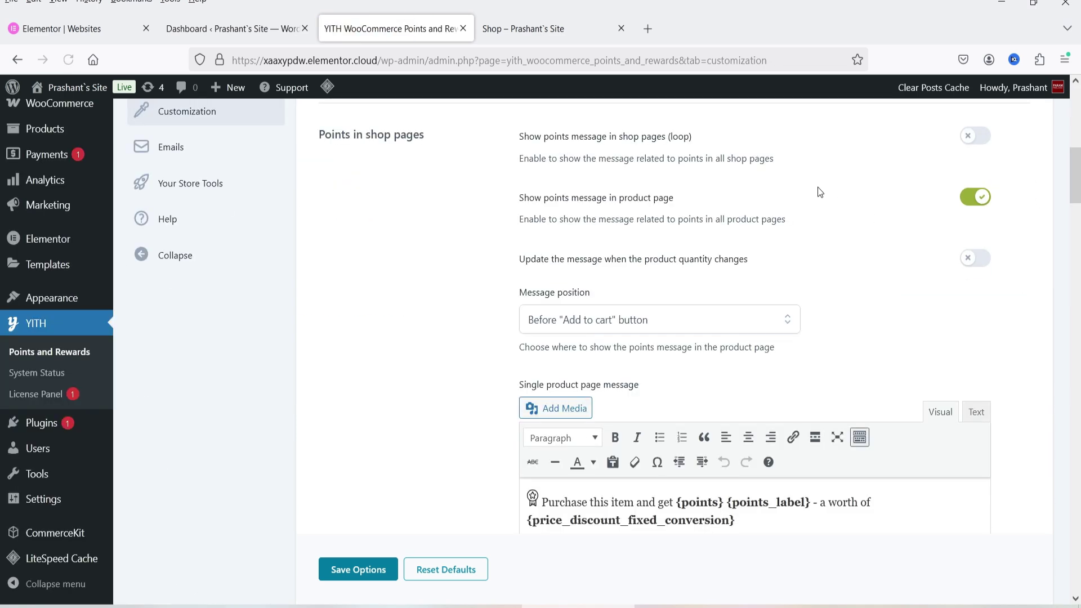
scroll(686, 218, up, 4)
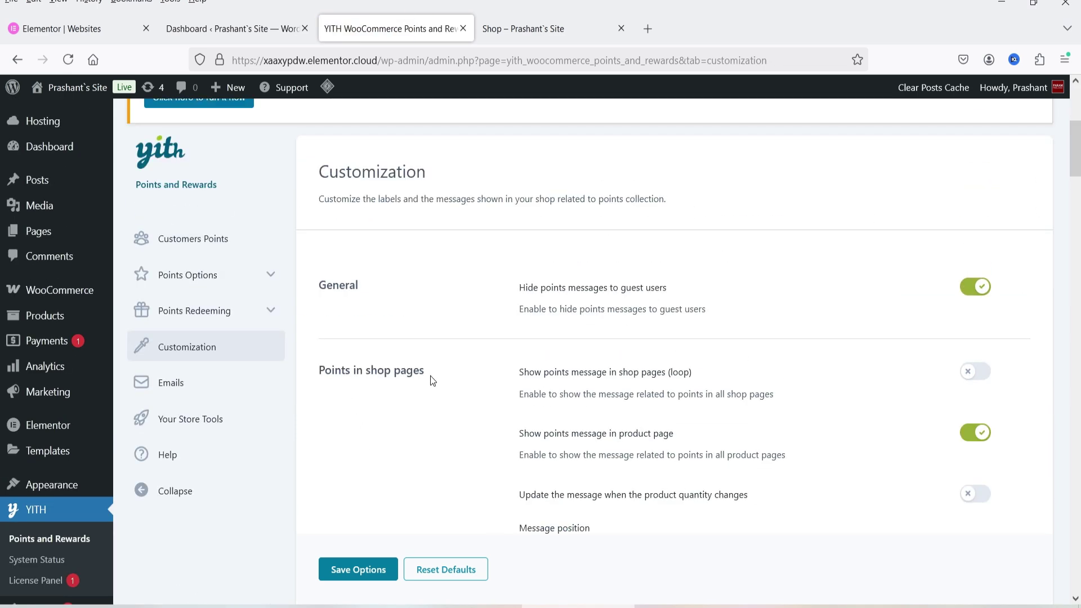
click(977, 373)
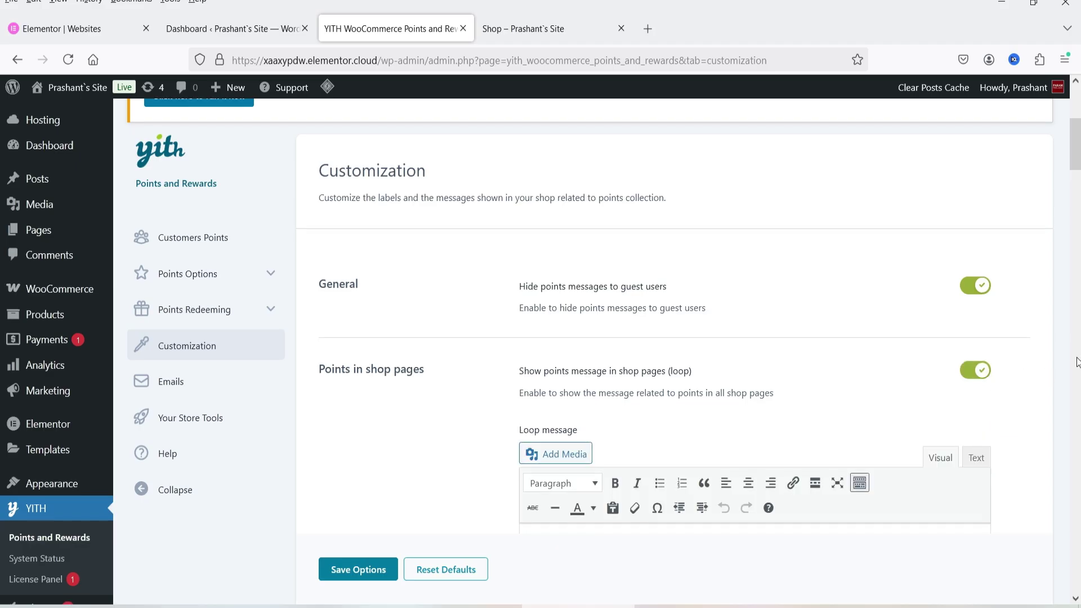
scroll(1076, 362, down, 4)
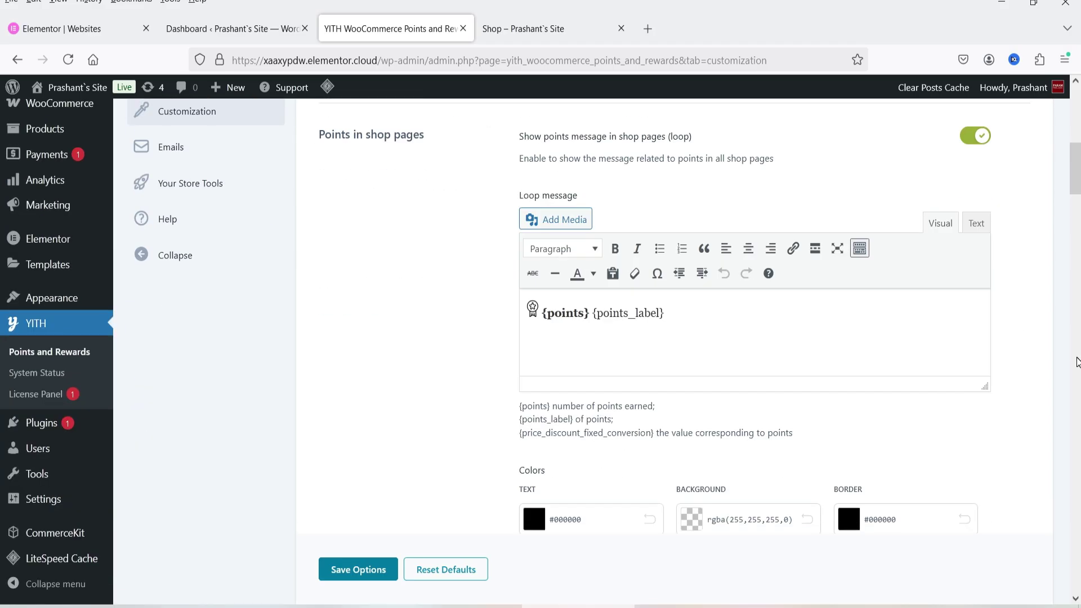
click(375, 576)
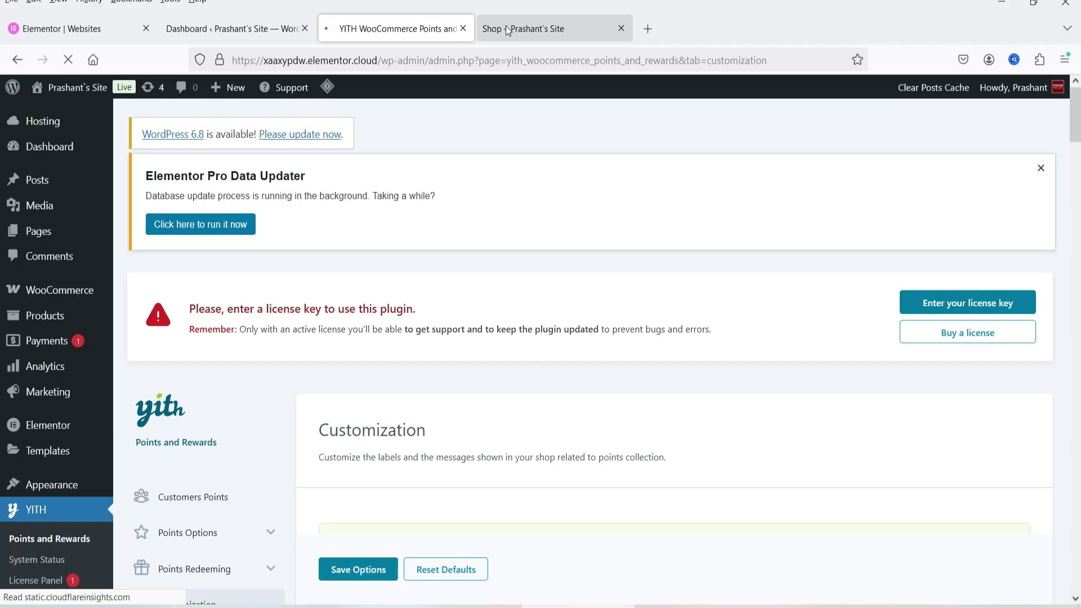
Purge the cache from the storefront's shop page and examine the points labels under the listed products
click(504, 25)
mouse_move(333, 87)
click(345, 154)
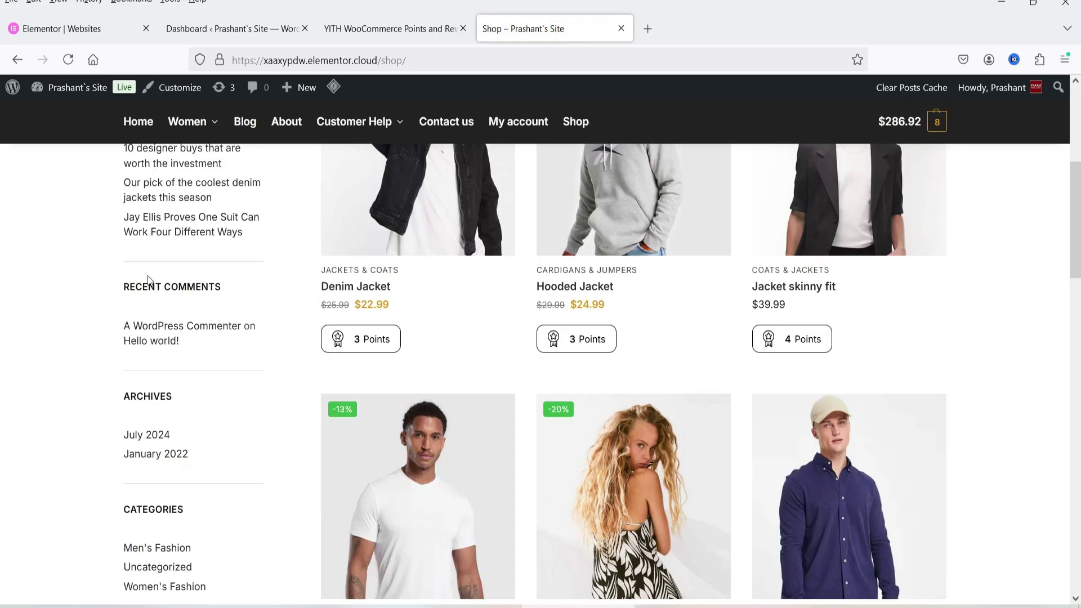
mouse_move(367, 340)
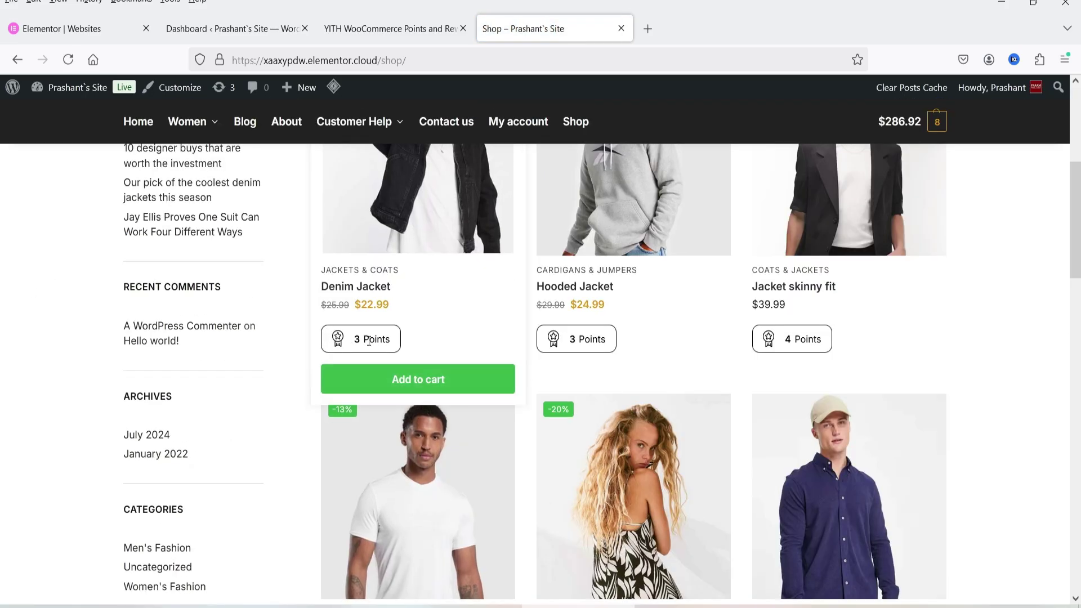
mouse_move(618, 339)
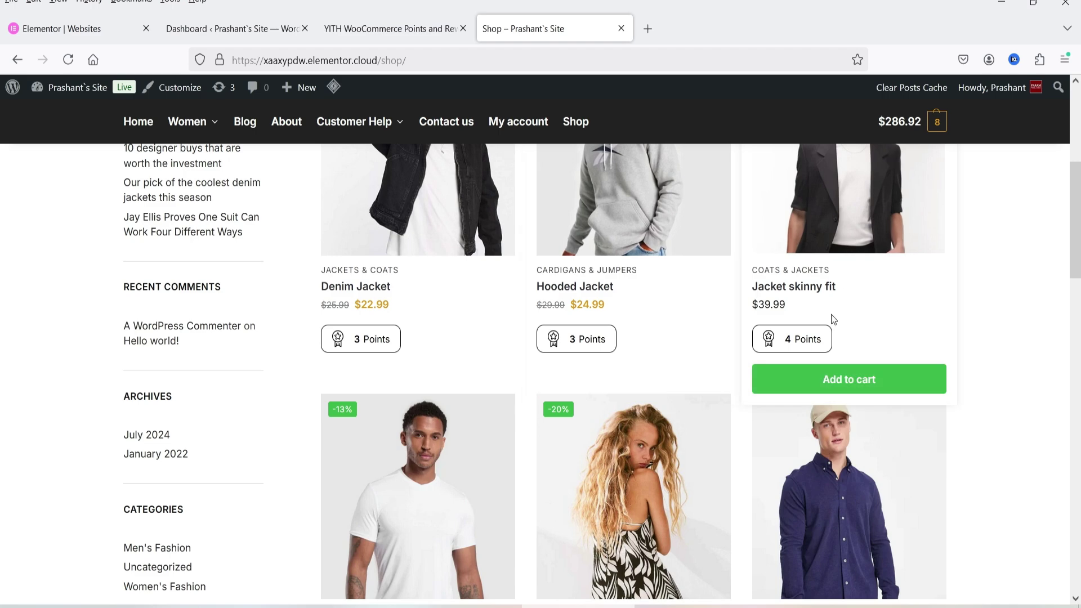
scroll(893, 267, up, 4)
scroll(893, 267, down, 3)
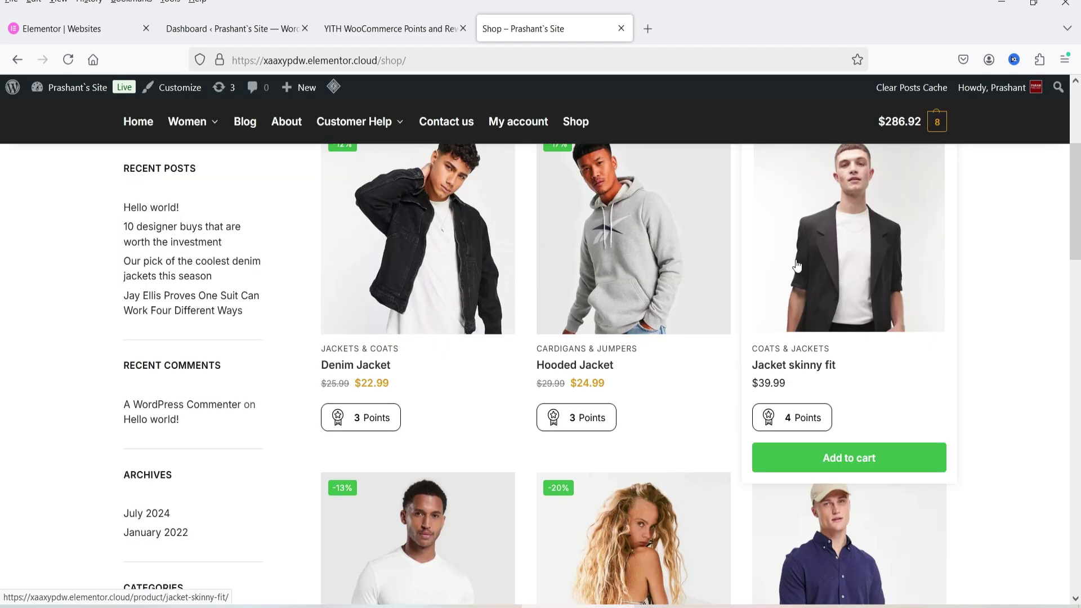
scroll(1019, 312, down, 3)
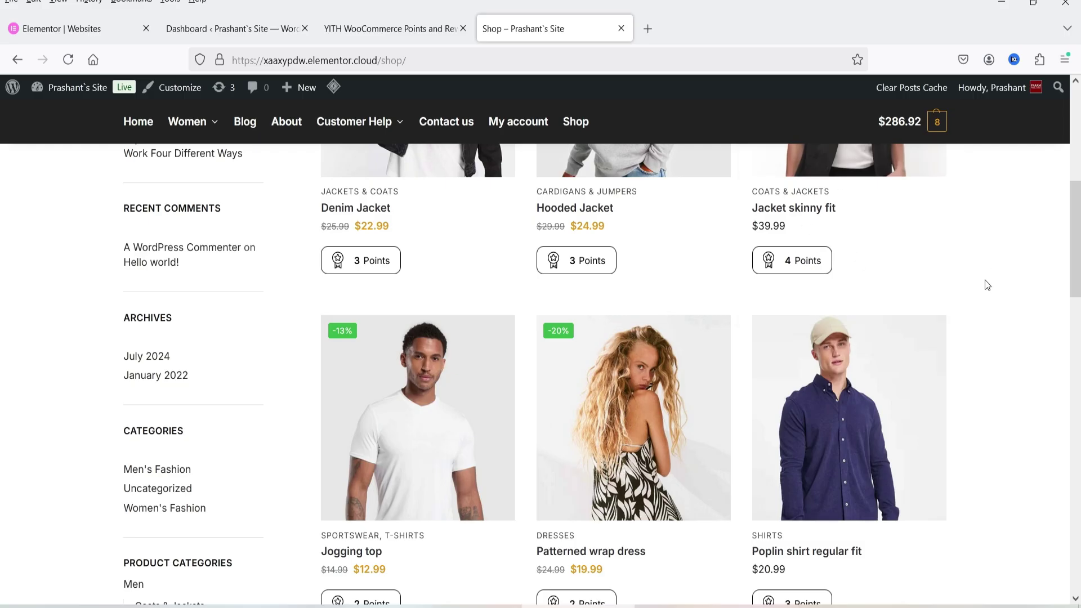
scroll(981, 262, down, 4)
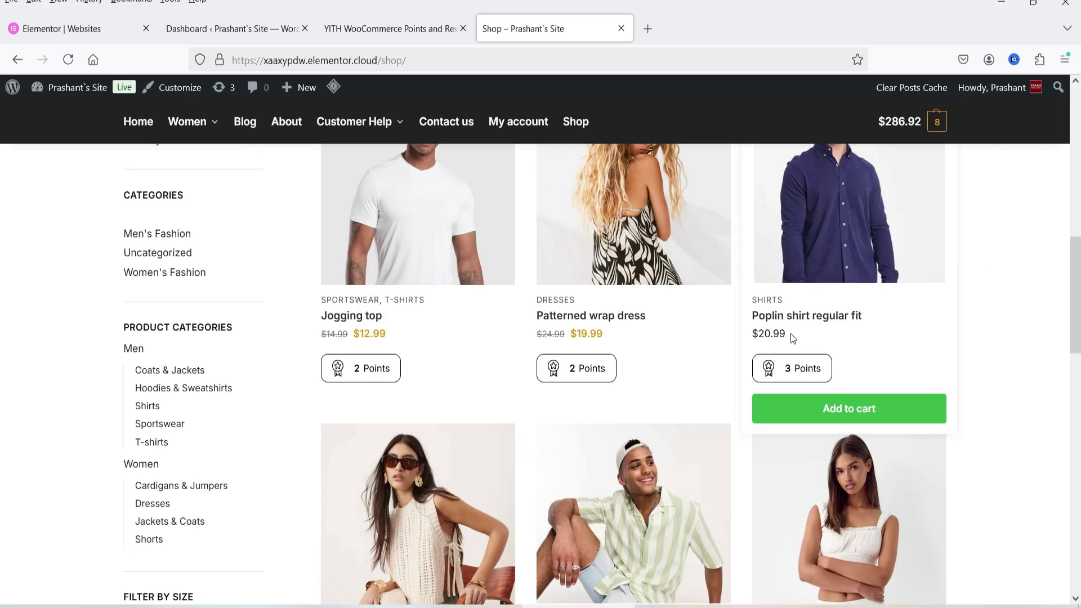
scroll(995, 281, down, 4)
scroll(995, 282, down, 2)
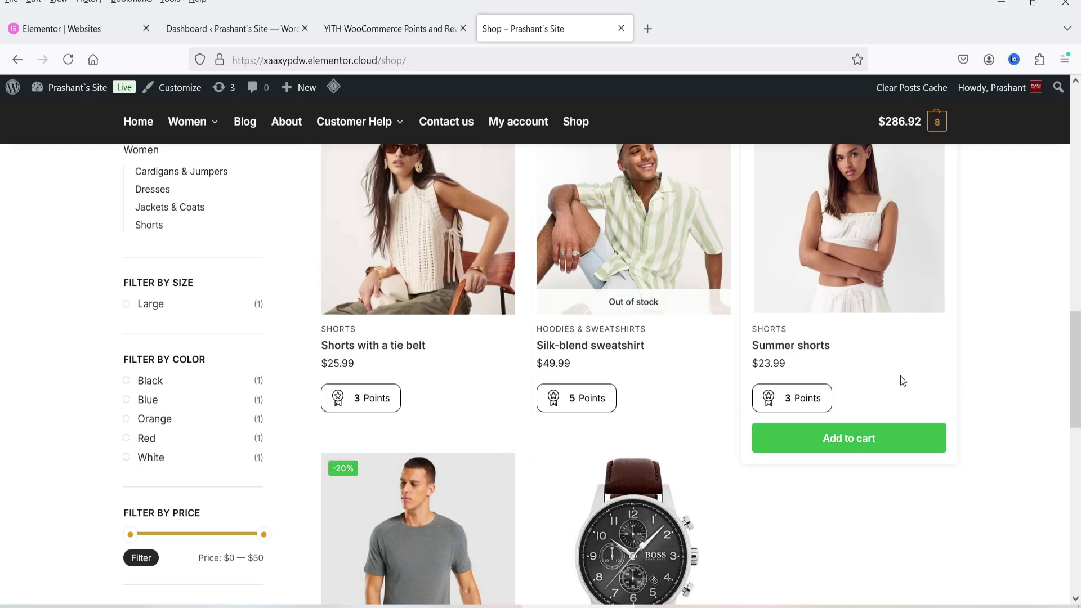
scroll(1077, 356, up, 15)
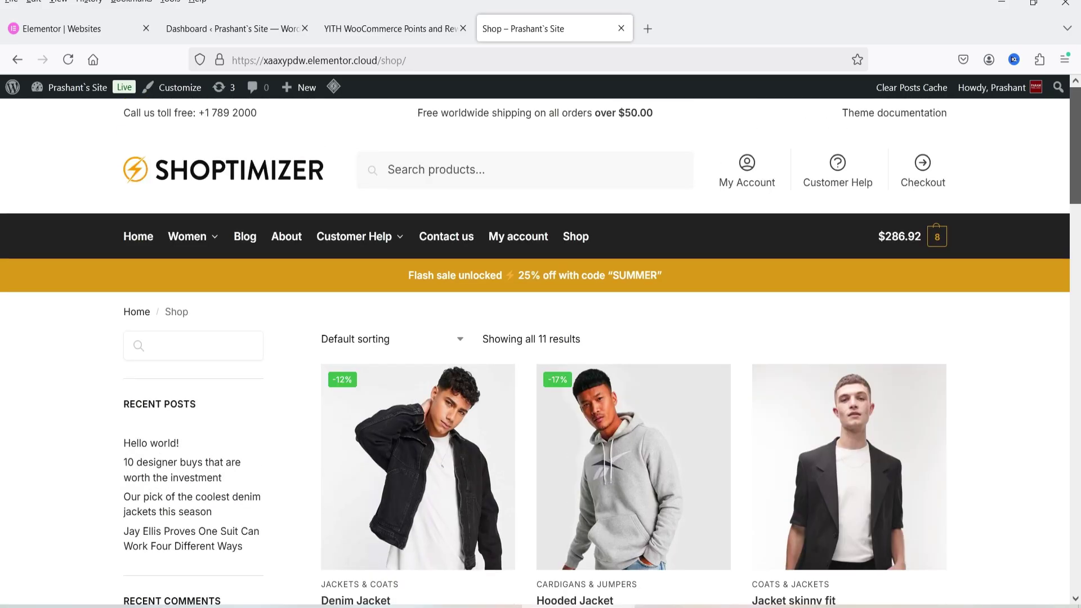
Review the product page points message settings, and open Jacket skinny fit from the storefront shop page to check its message
click(391, 28)
scroll(394, 273, up, 3)
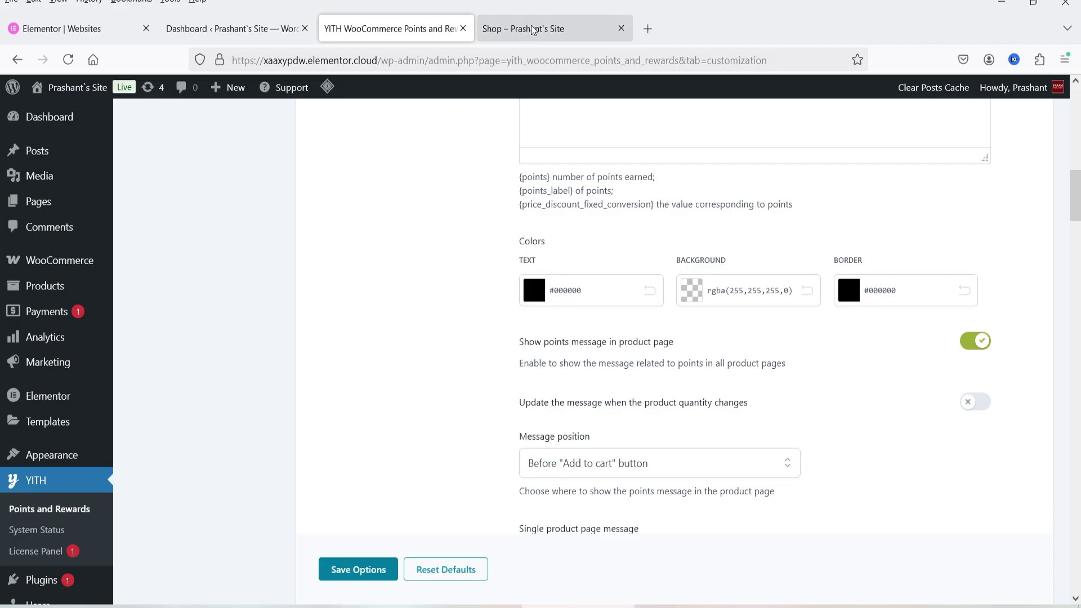
scroll(381, 292, down, 3)
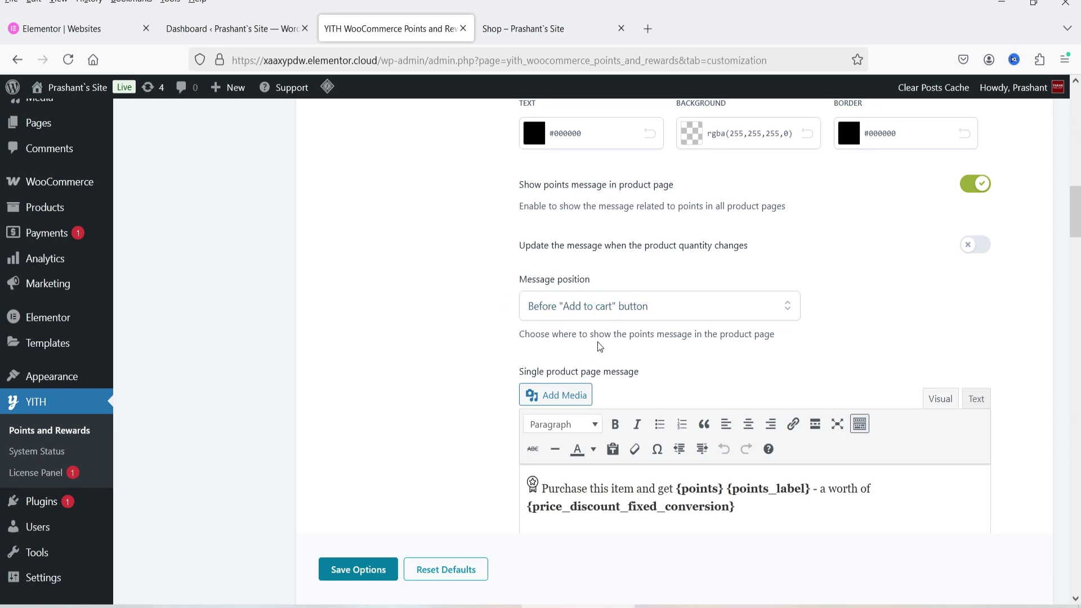
click(550, 29)
key(F5)
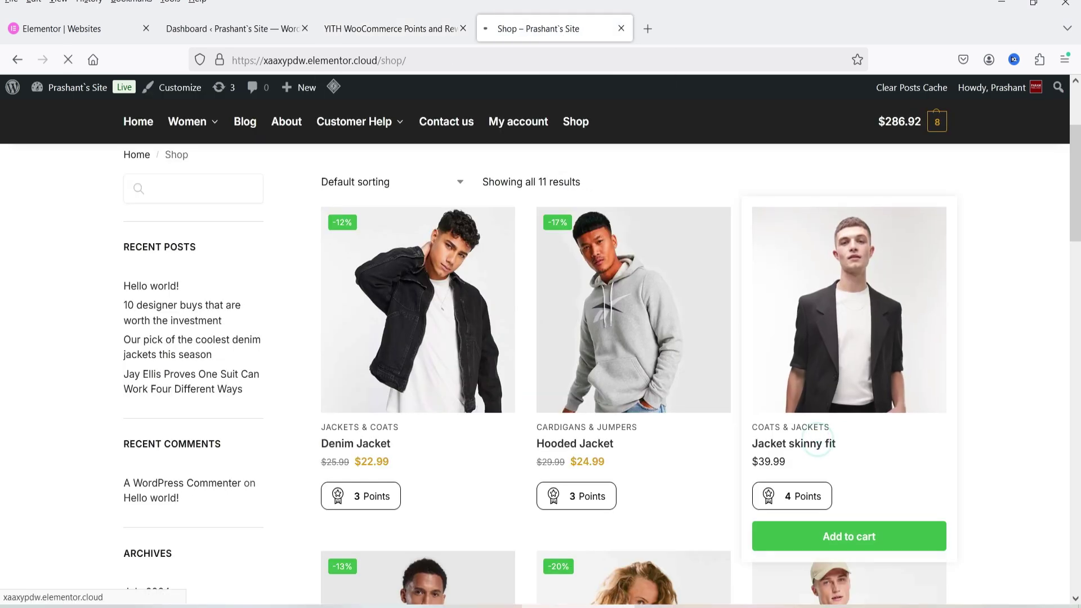
scroll(958, 327, down, 2)
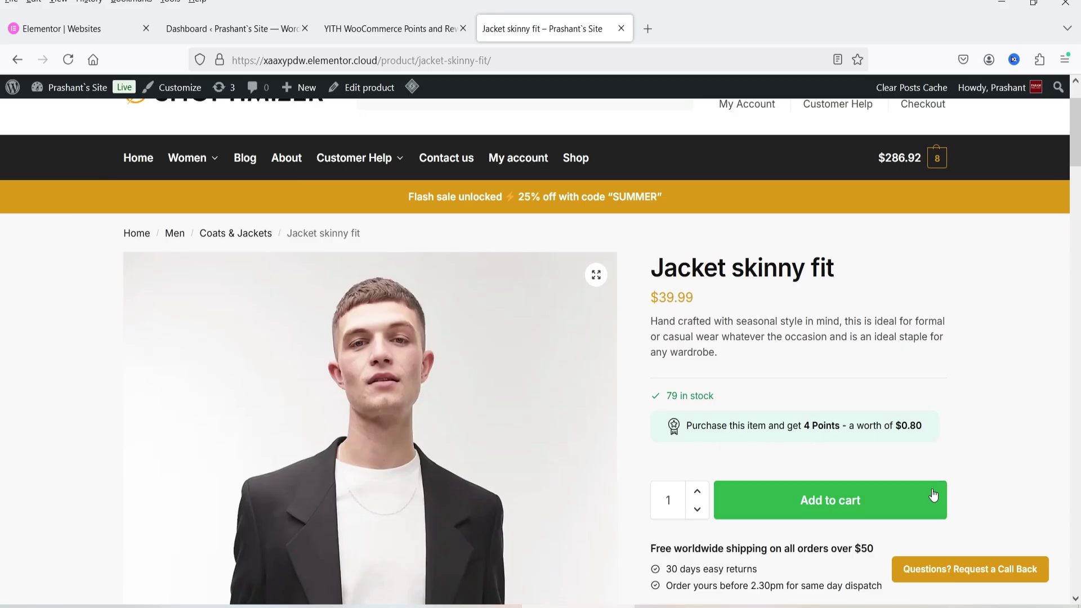
Examine the position options for the product page points message in the YITH customization settings, leaving Before "Add to cart" button selected
click(388, 29)
scroll(628, 229, down, 2)
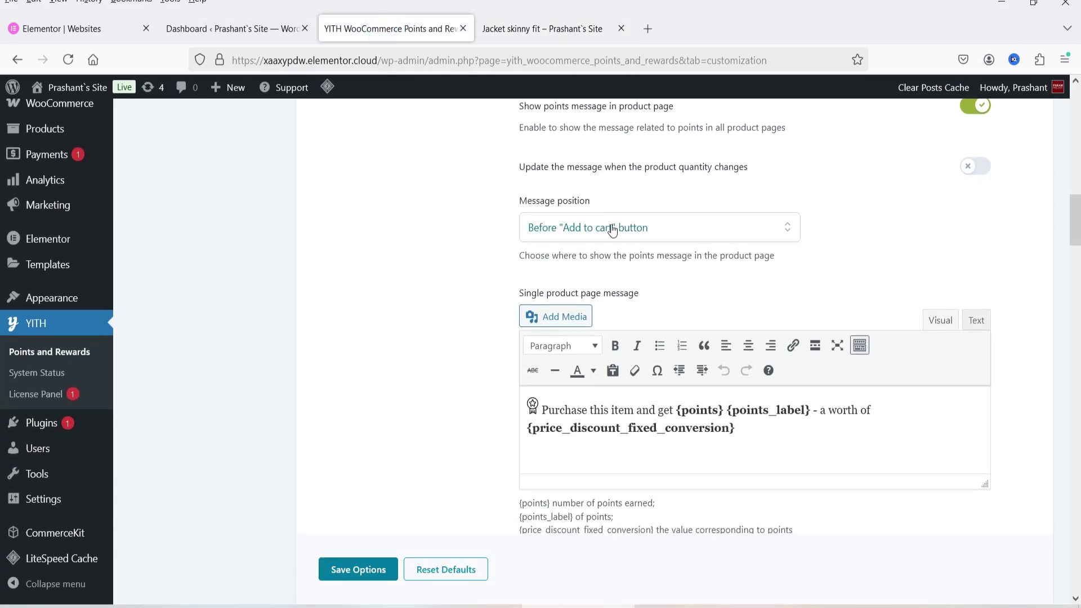
click(628, 228)
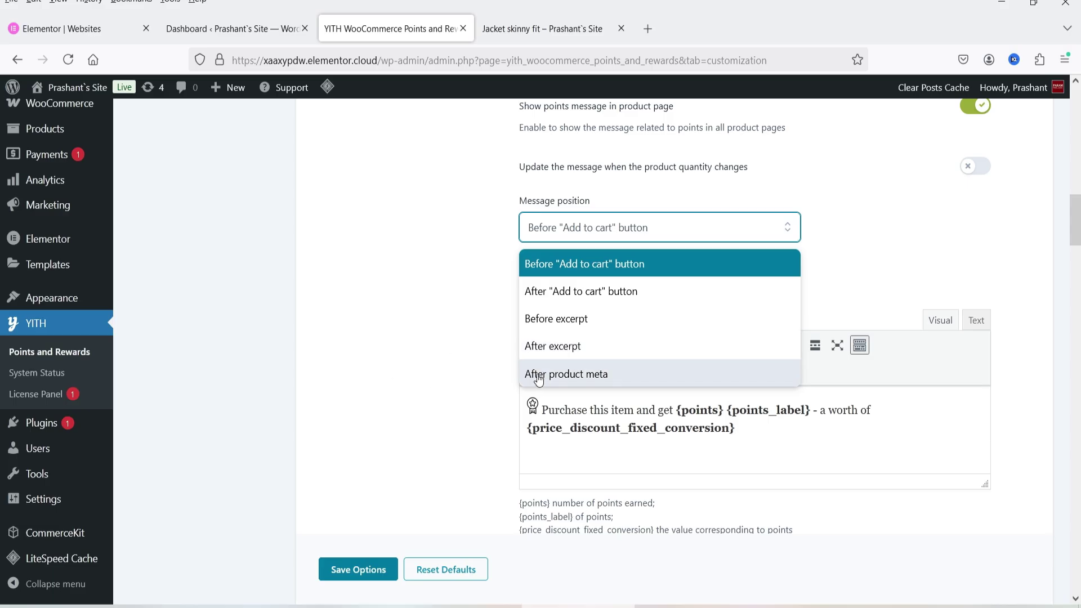
click(441, 354)
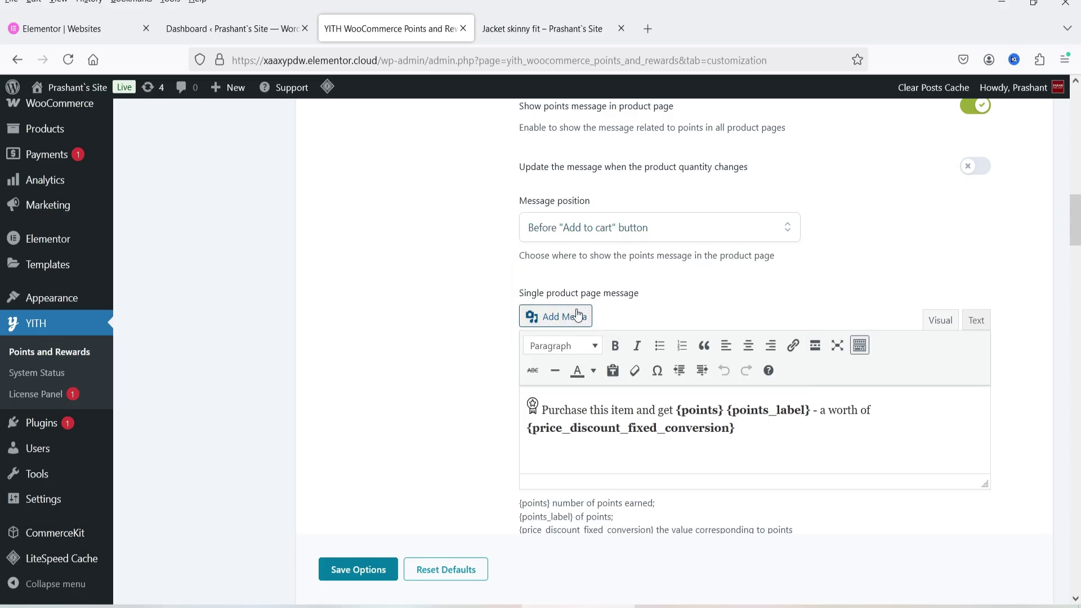
Compare the single product page message template with the points message on the Jacket skinny fit page, and review its color settings
scroll(448, 272, down, 5)
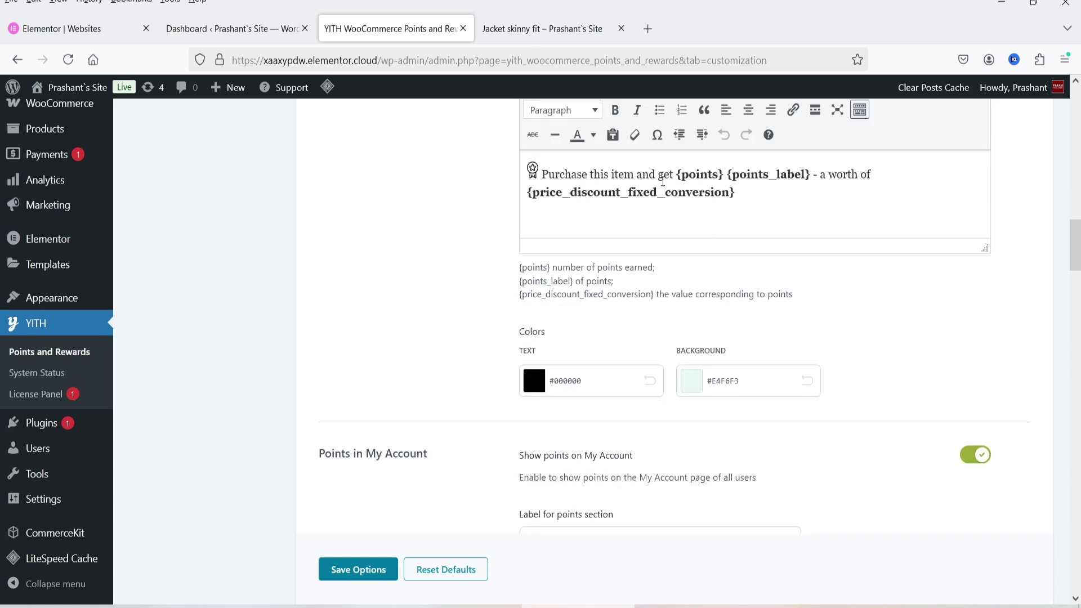
click(543, 29)
drag(804, 425, 839, 422)
click(405, 29)
scroll(925, 314, down, 1)
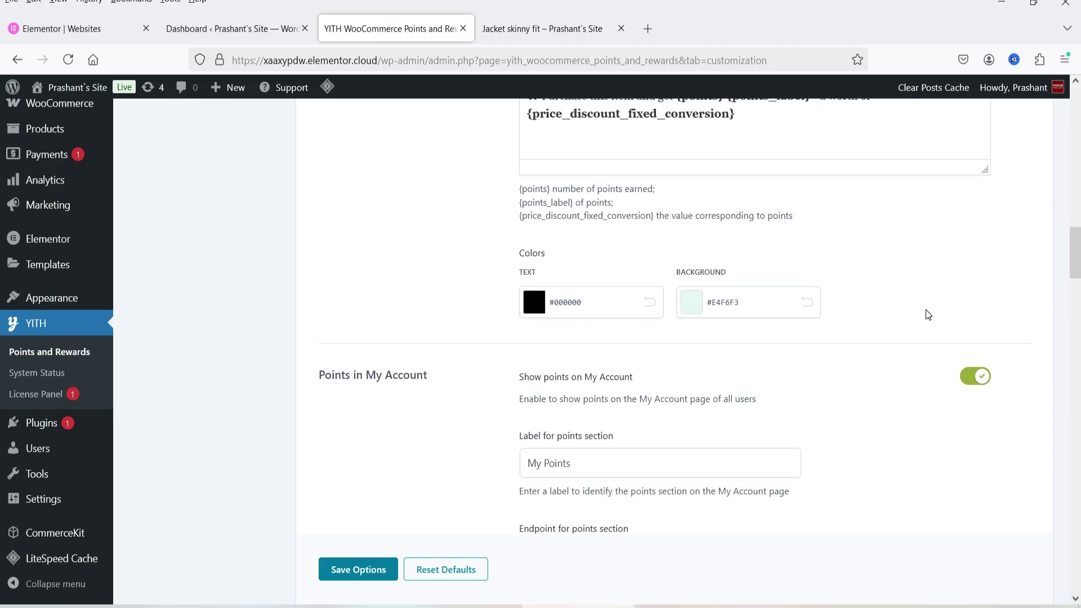
Review the Points in My Account settings, and open the My Points section of the storefront's My account page
scroll(876, 275, down, 2)
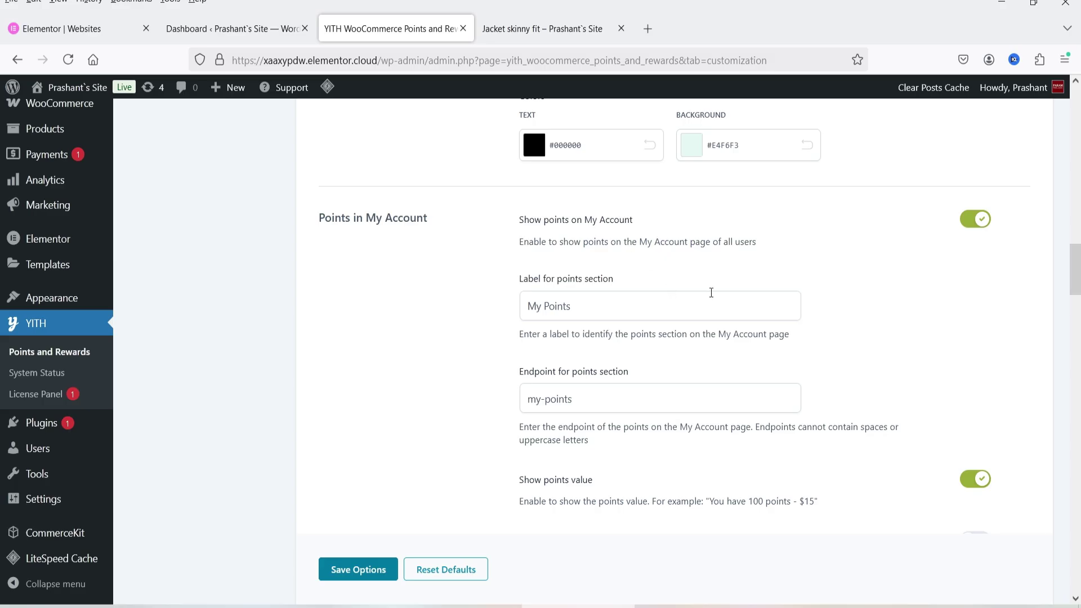
click(526, 19)
click(542, 161)
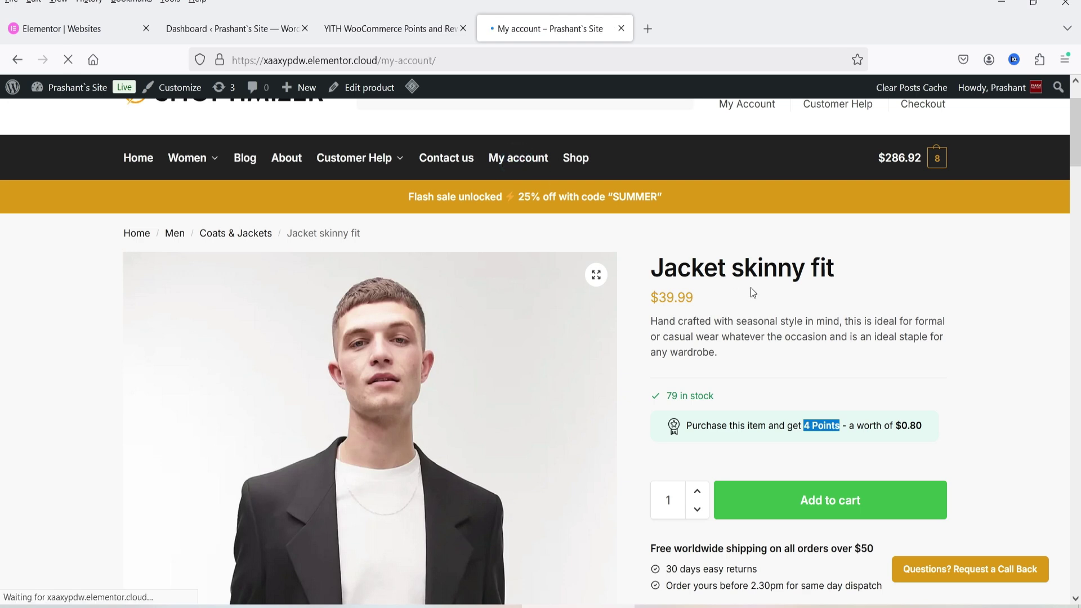
scroll(903, 311, down, 4)
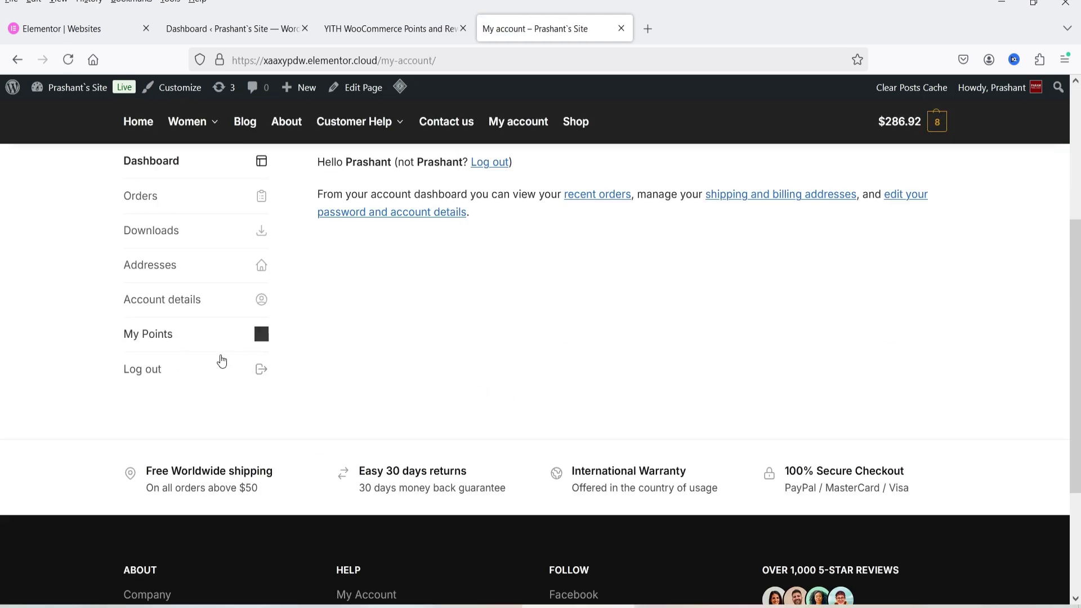
click(157, 341)
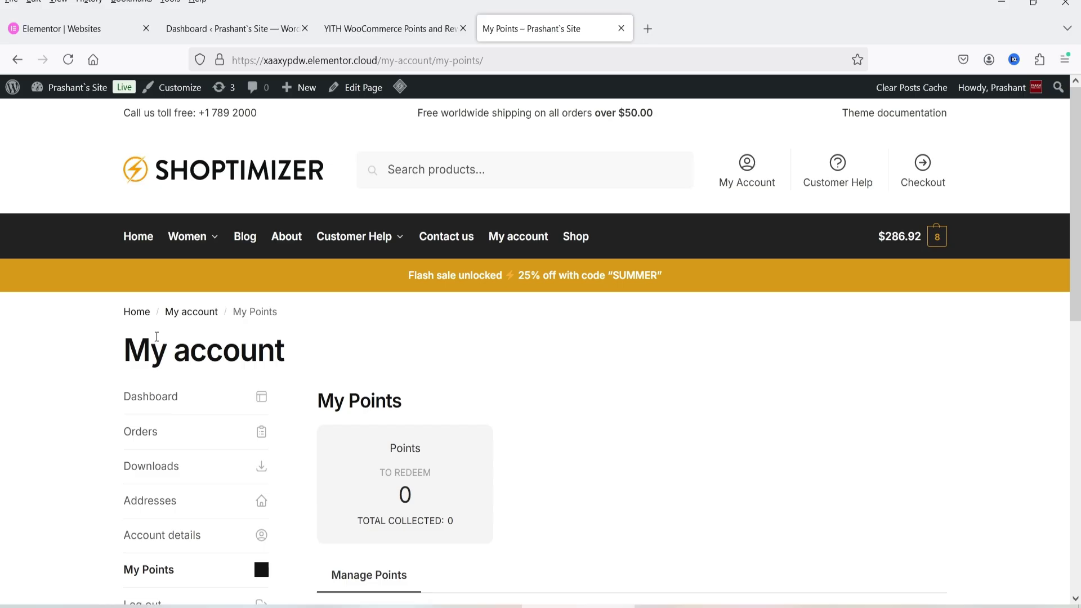
scroll(163, 337, down, 3)
Check the points section label in the customization settings against the storefront, and review the other My Account and email display options
click(393, 29)
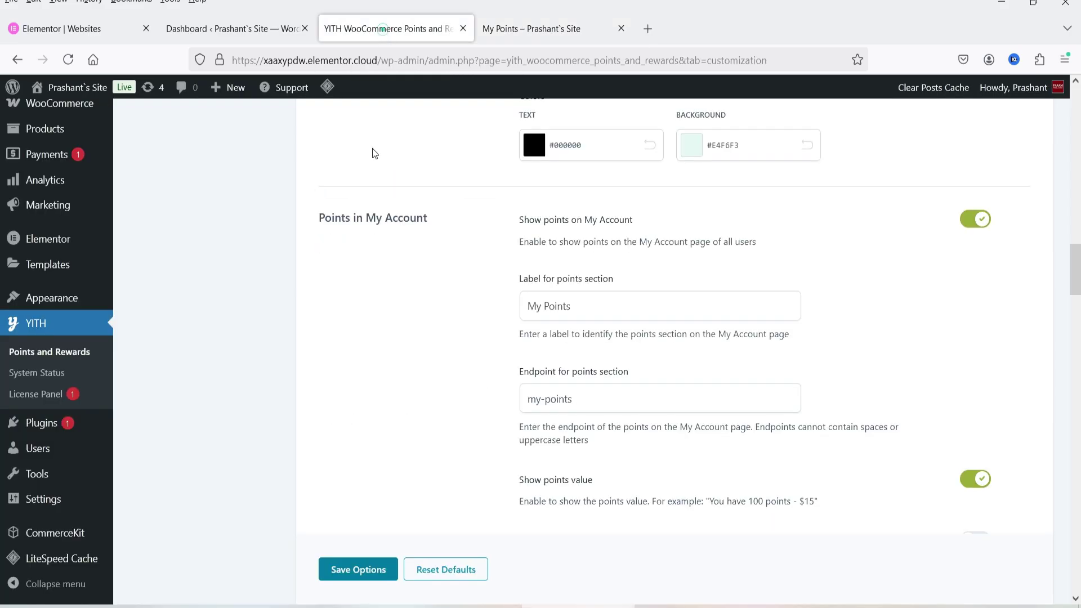
drag(585, 306, 478, 308)
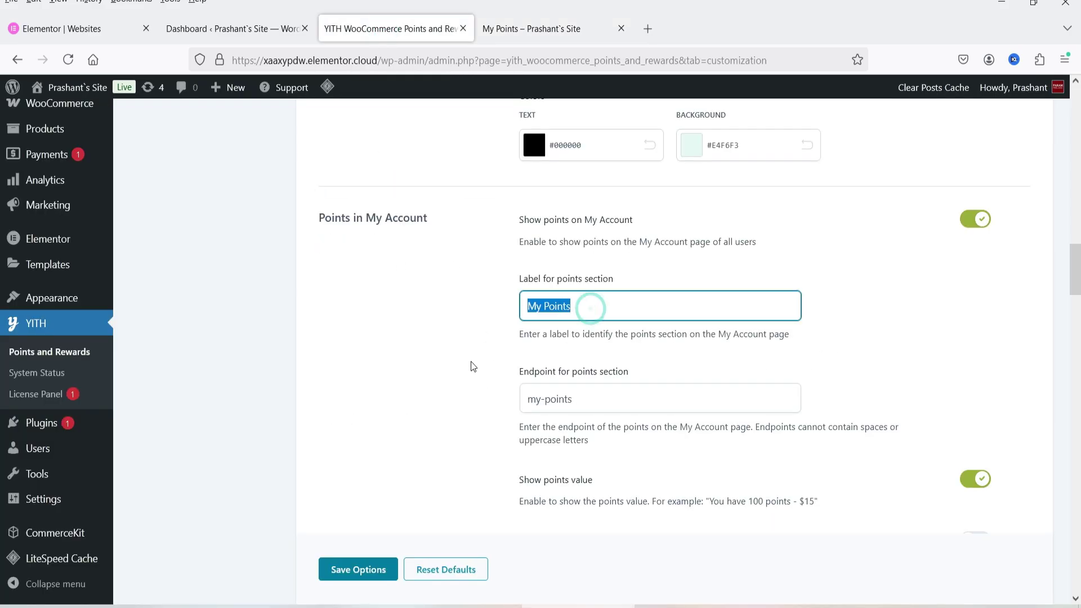
click(522, 29)
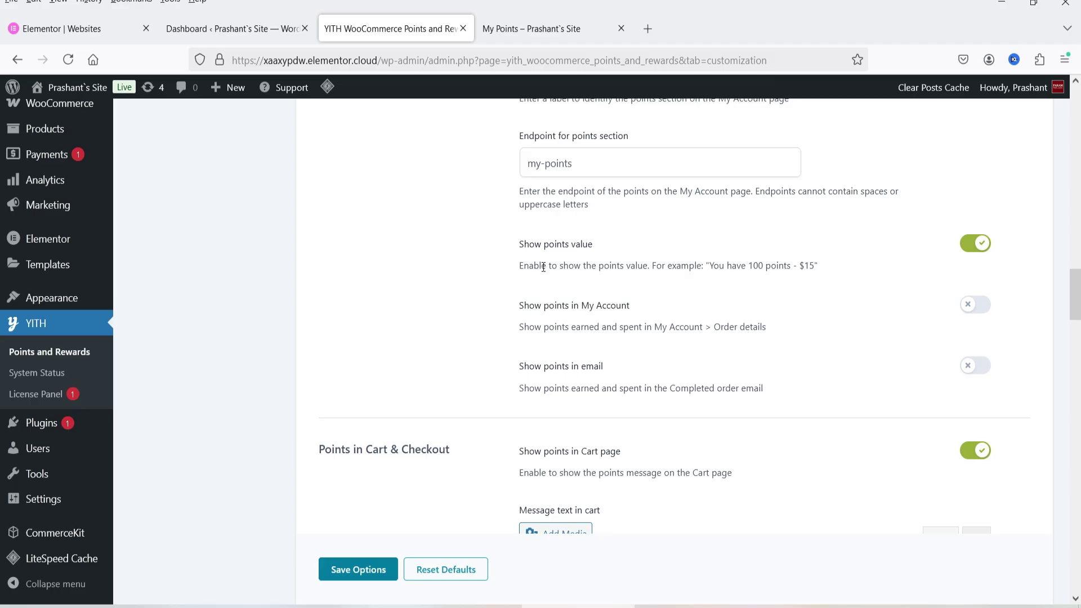
scroll(962, 322, down, 2)
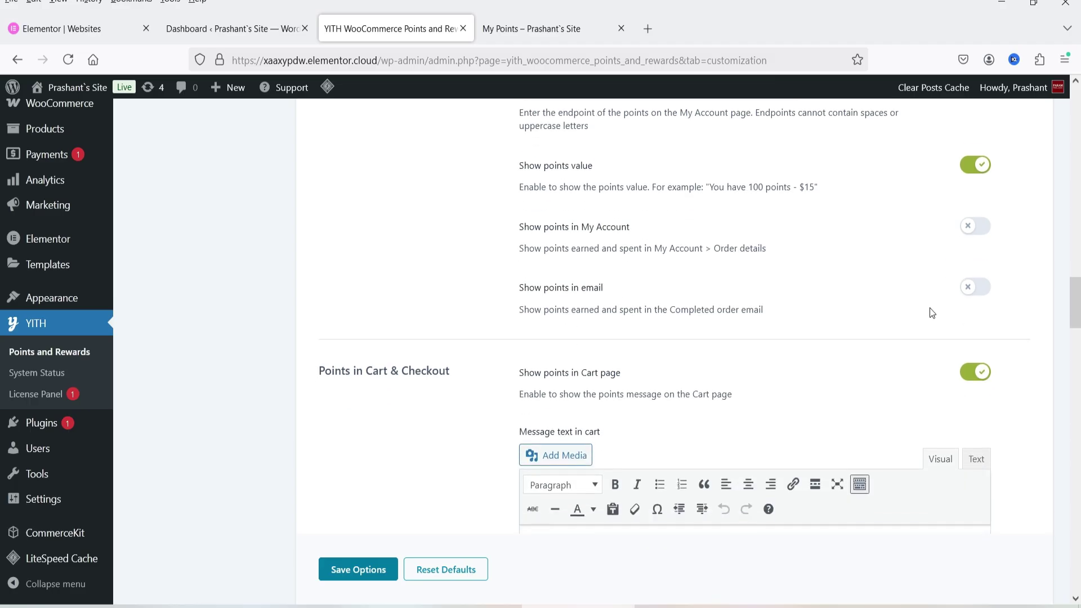
Examine the Points in Cart & Checkout settings, including the message texts for the cart and checkout pages
scroll(945, 300, down, 5)
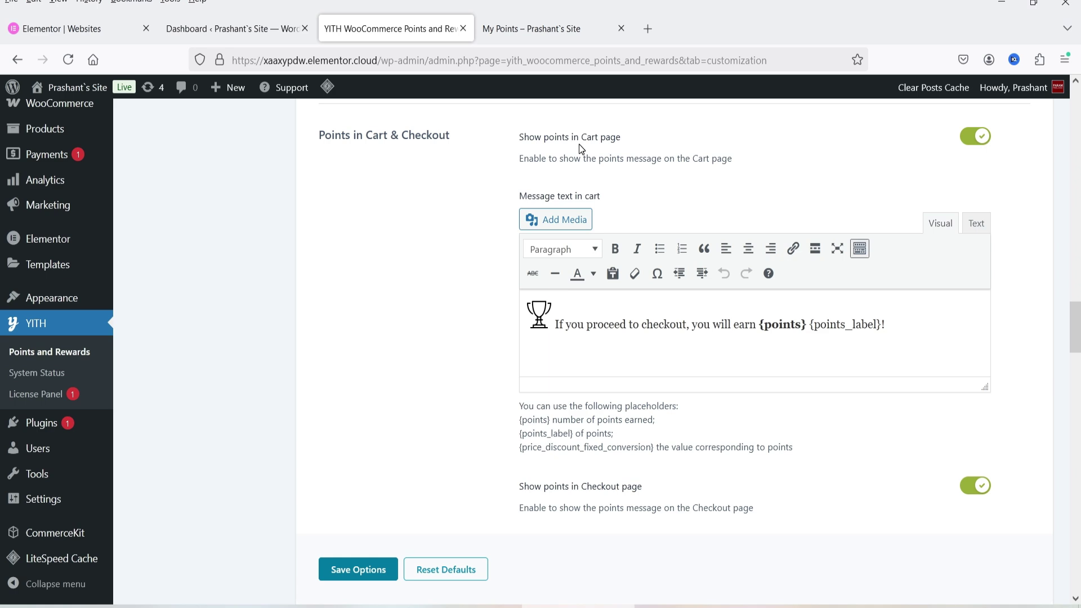
scroll(465, 258, down, 8)
scroll(466, 249, up, 3)
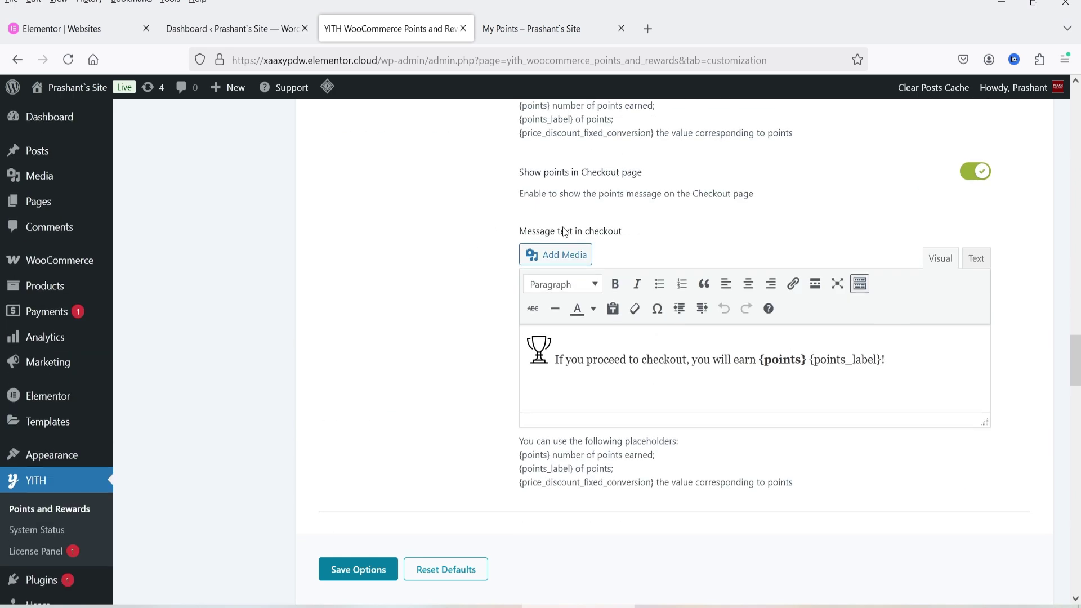
scroll(629, 230, down, 3)
triple_click(742, 239)
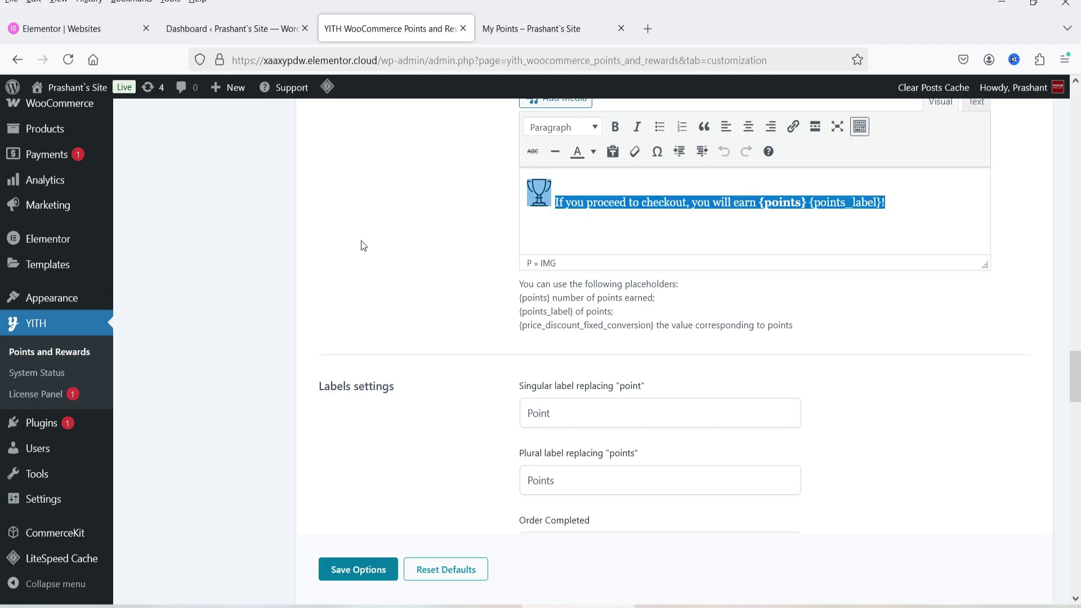
Review the Labels settings down to the applied points discount label and save the customization options
scroll(420, 302, down, 3)
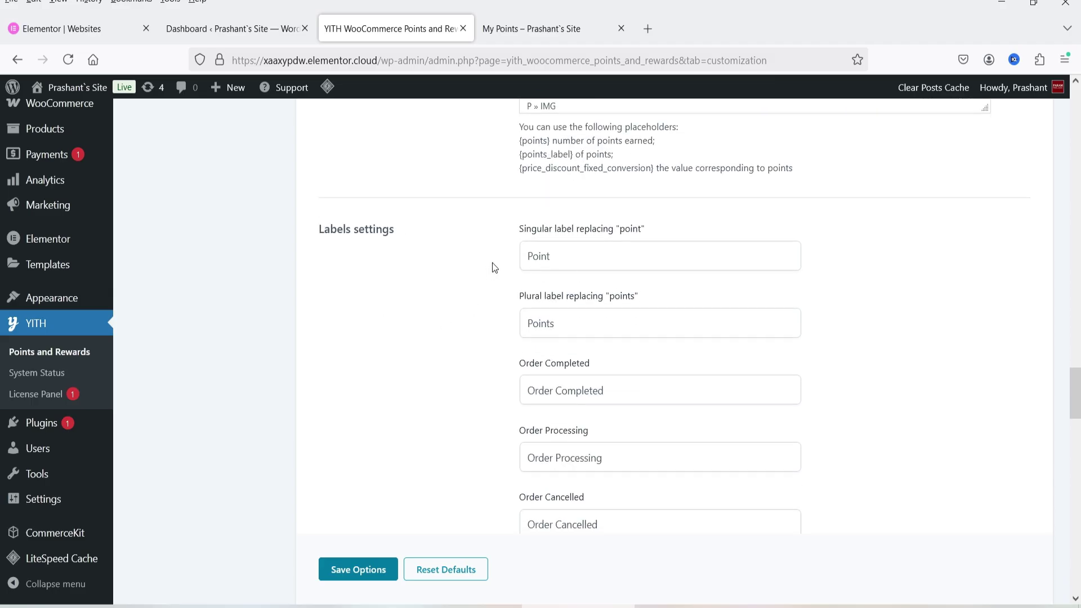
scroll(490, 270, down, 4)
scroll(491, 297, down, 20)
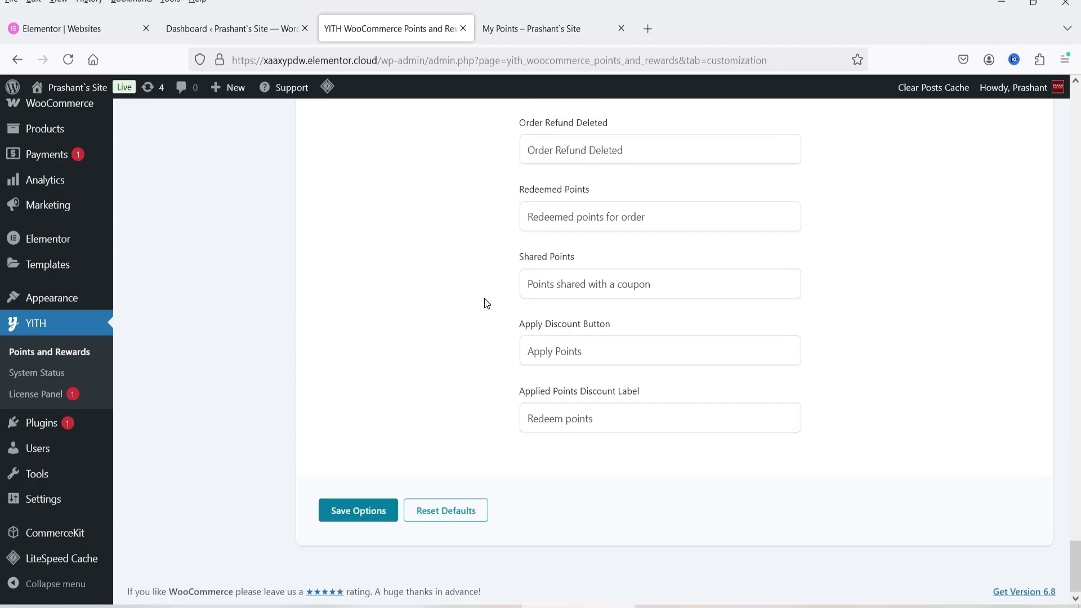
click(357, 510)
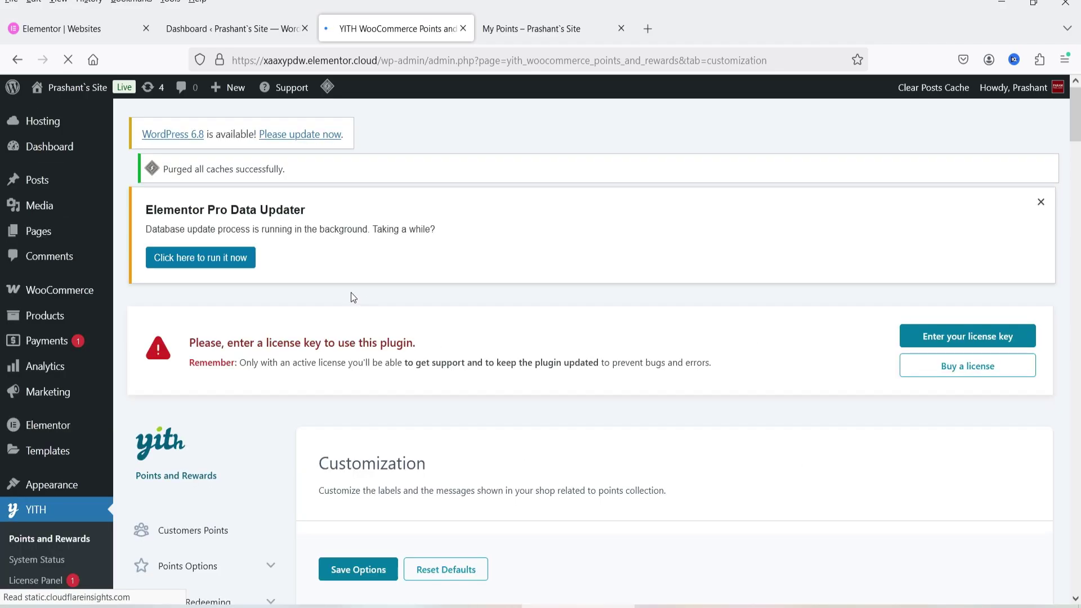
Open the Emails settings of Points and Rewards and examine the Expiring Points and Updated Points notifications
scroll(352, 293, down, 5)
scroll(443, 259, down, 3)
click(200, 225)
scroll(839, 277, down, 3)
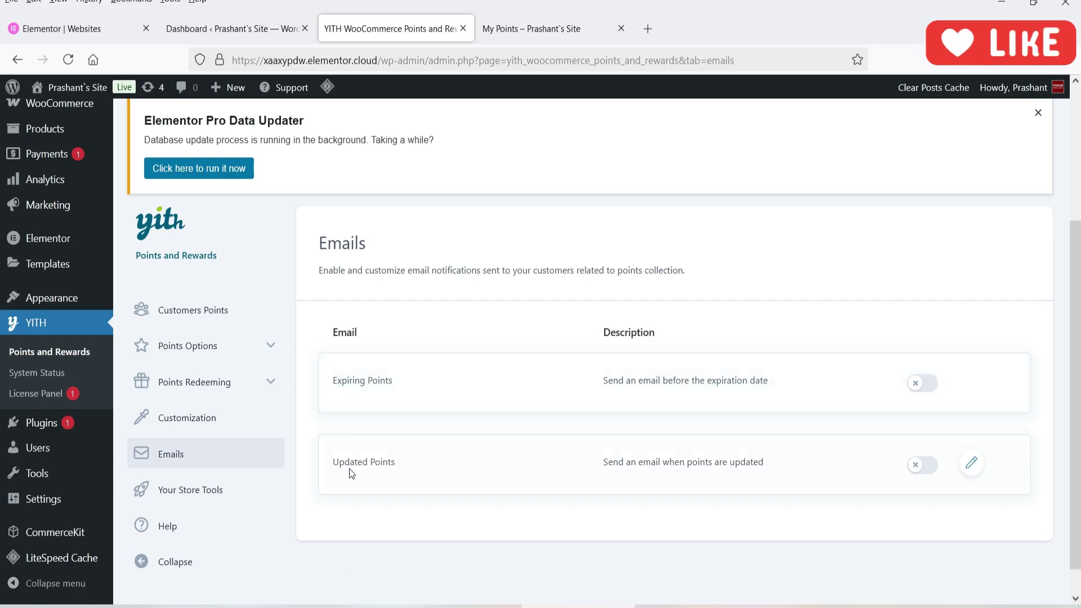
scroll(690, 441, down, 1)
Add Jacket skinny fit and Poplin shirt regular fit to the cart from the storefront's shop page
key(ctrl+Tab)
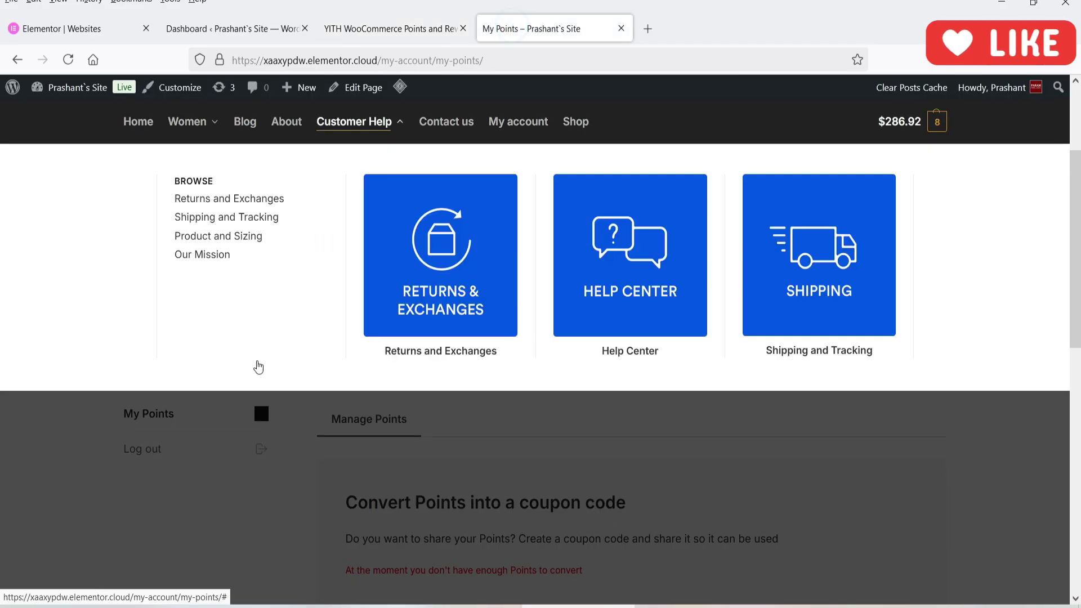
scroll(513, 287, up, 3)
click(574, 237)
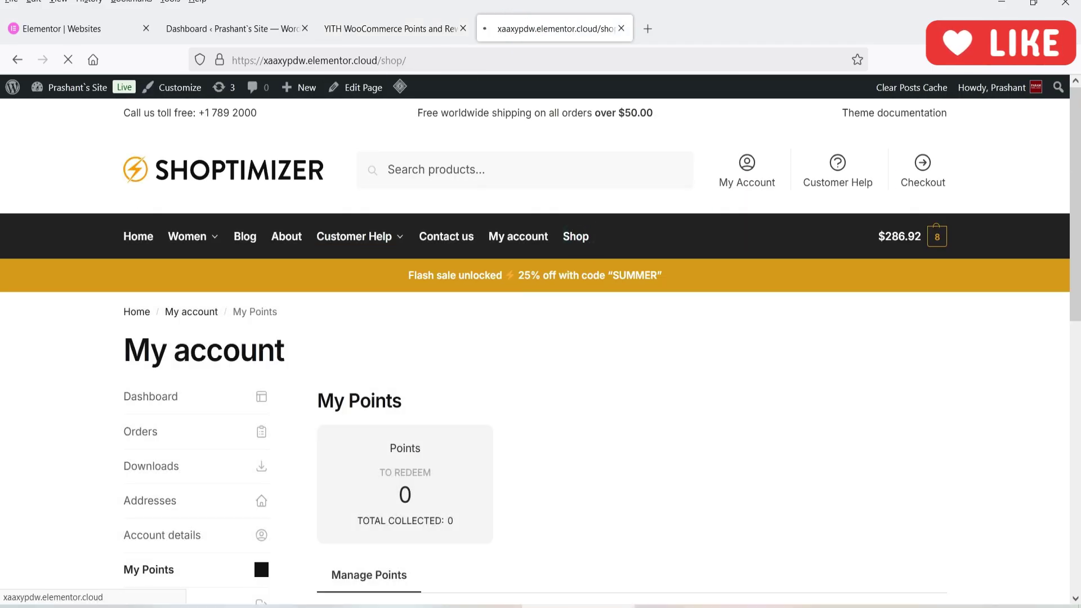
scroll(875, 393, down, 4)
mouse_move(873, 465)
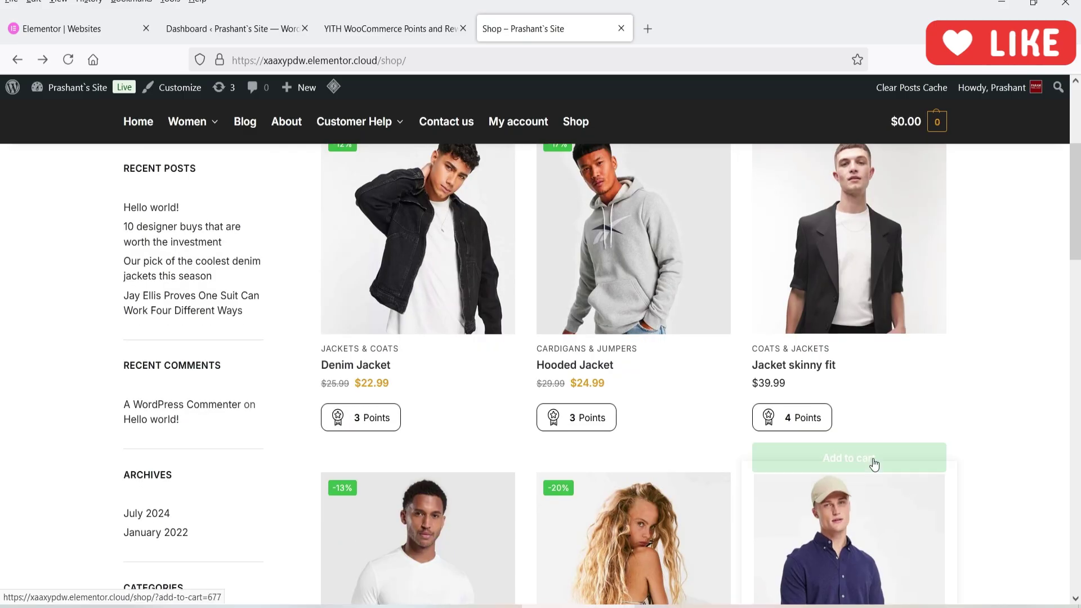
click(843, 458)
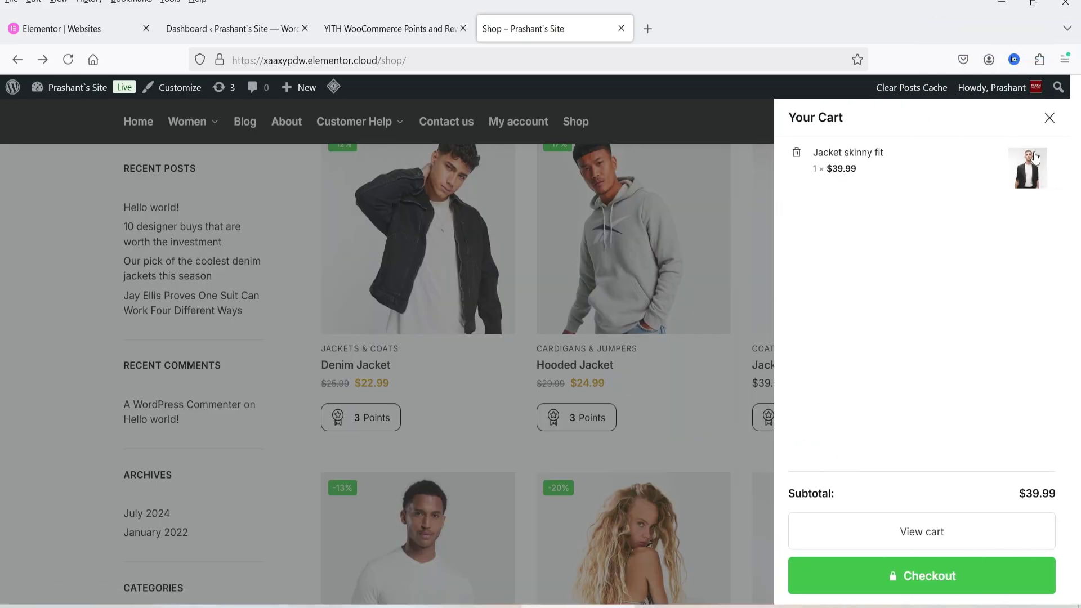
click(1049, 117)
scroll(842, 414, down, 5)
click(842, 414)
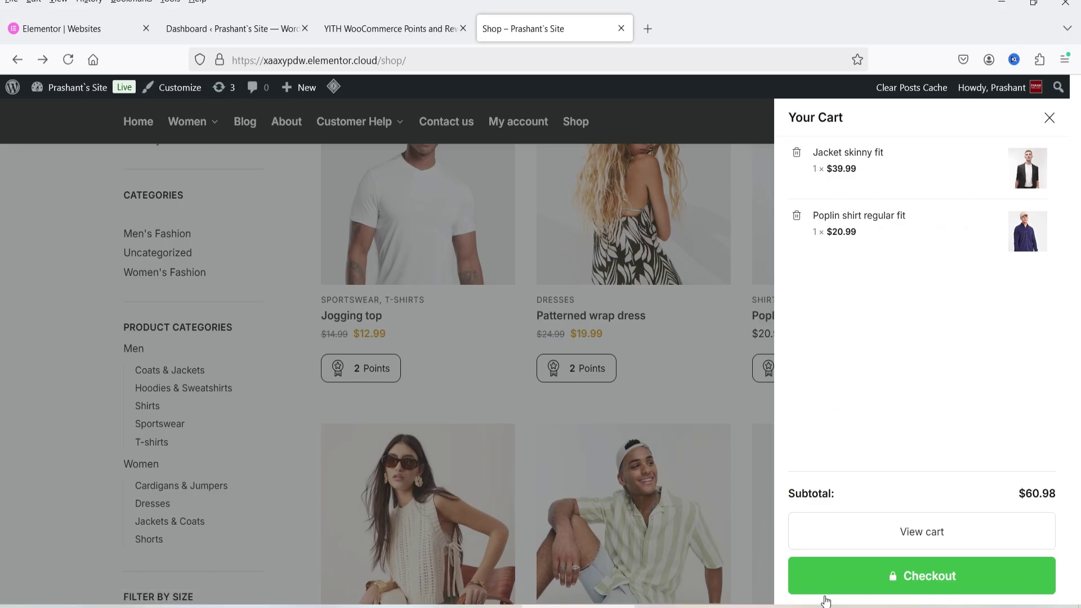
View the full cart page and examine the earned-points message and order total
click(944, 539)
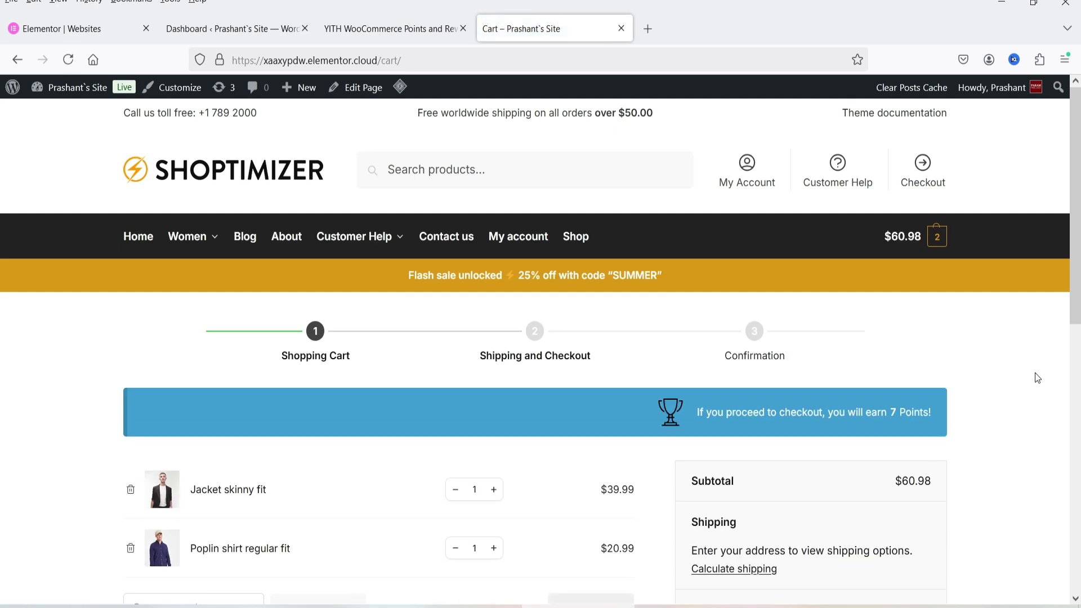
scroll(1053, 385, down, 2)
drag(941, 337, 694, 326)
click(1028, 352)
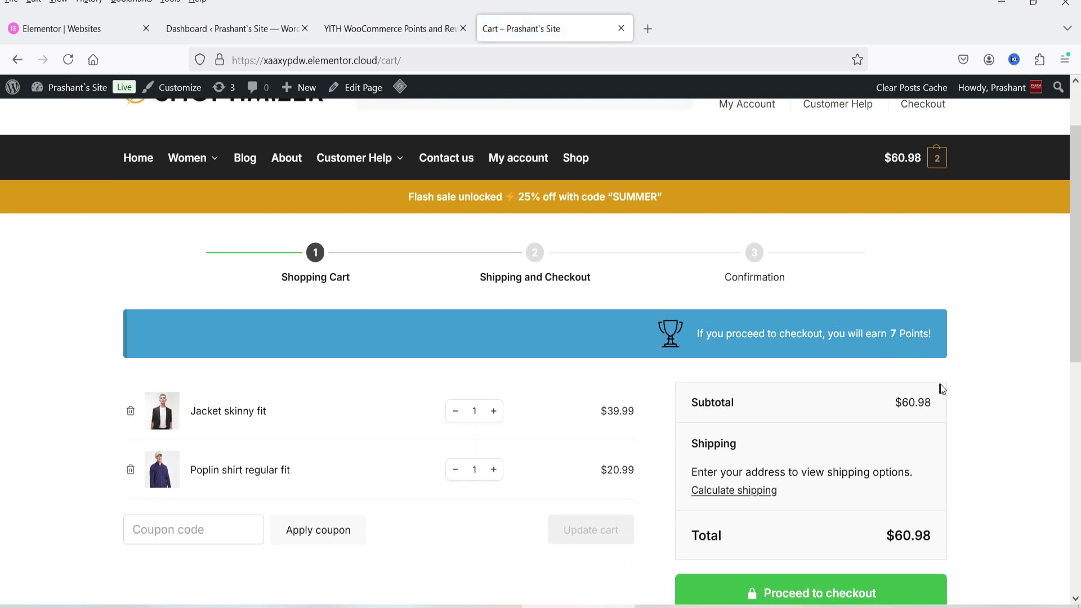
scroll(977, 374, down, 2)
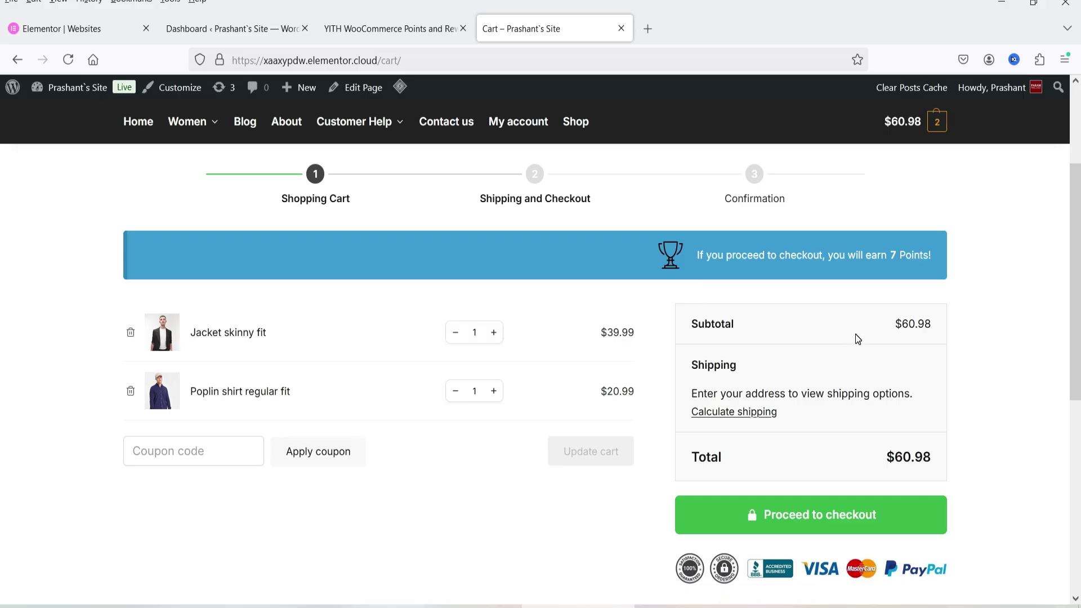
Proceed to checkout, check the earned-points message above the billing details and review the order and payment section
click(844, 515)
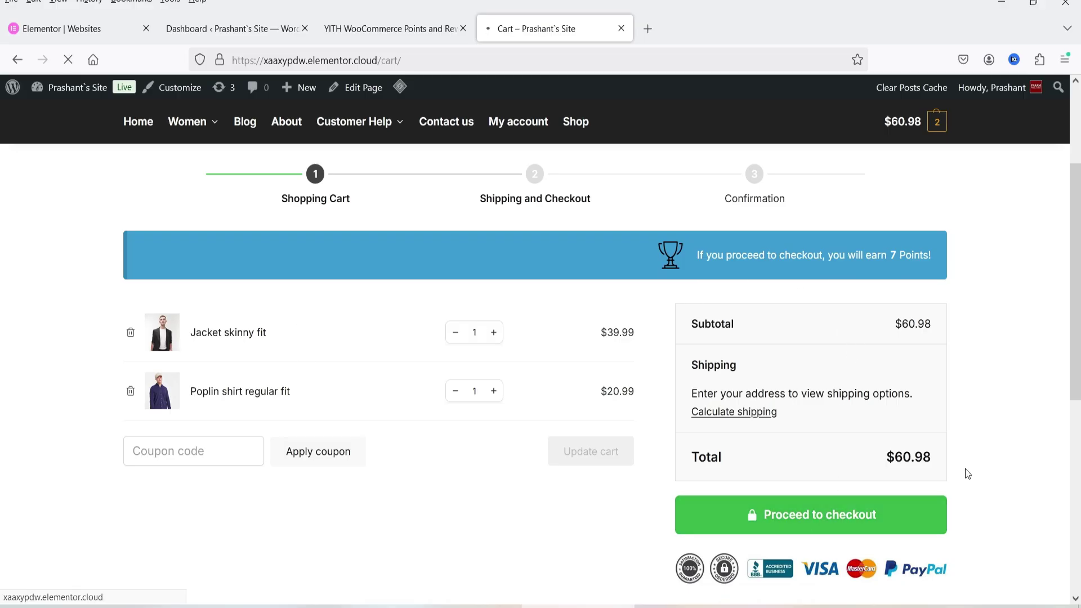
scroll(1020, 394, down, 3)
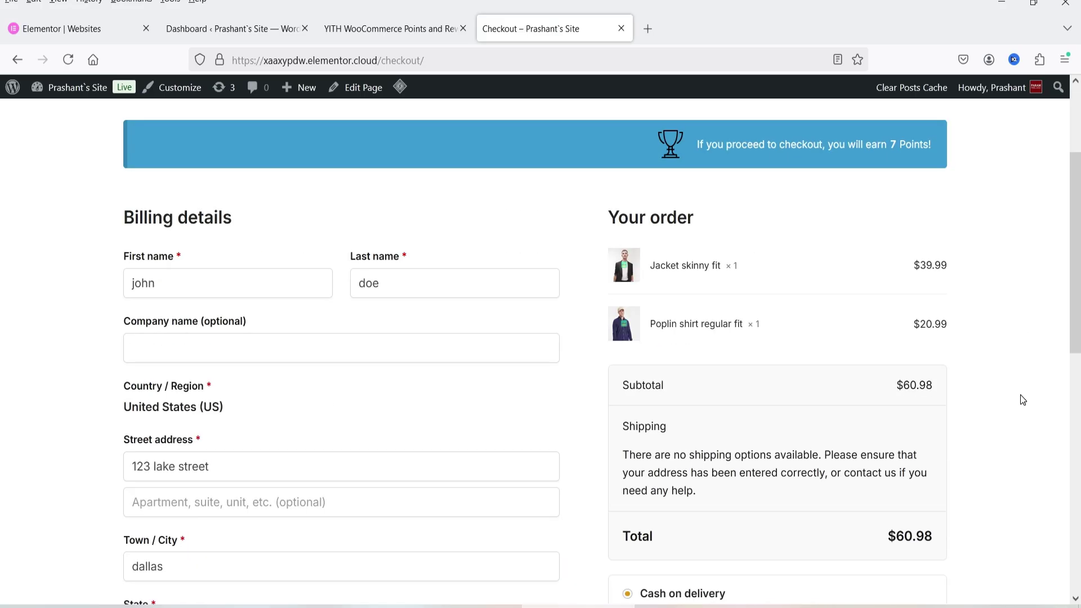
scroll(1020, 394, up, 2)
drag(803, 224, 919, 224)
click(933, 249)
scroll(1011, 283, down, 3)
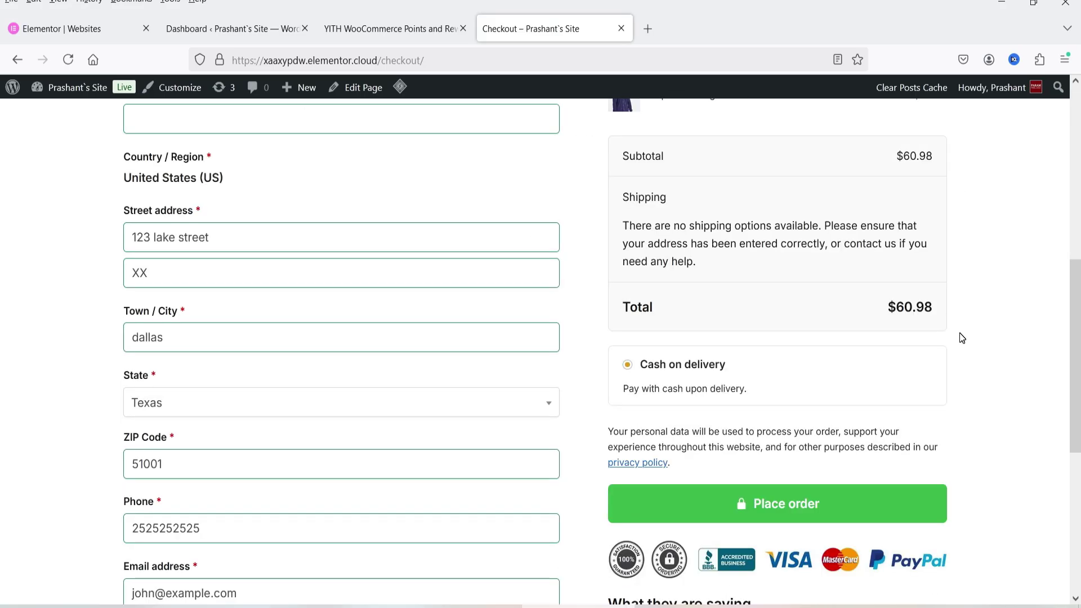
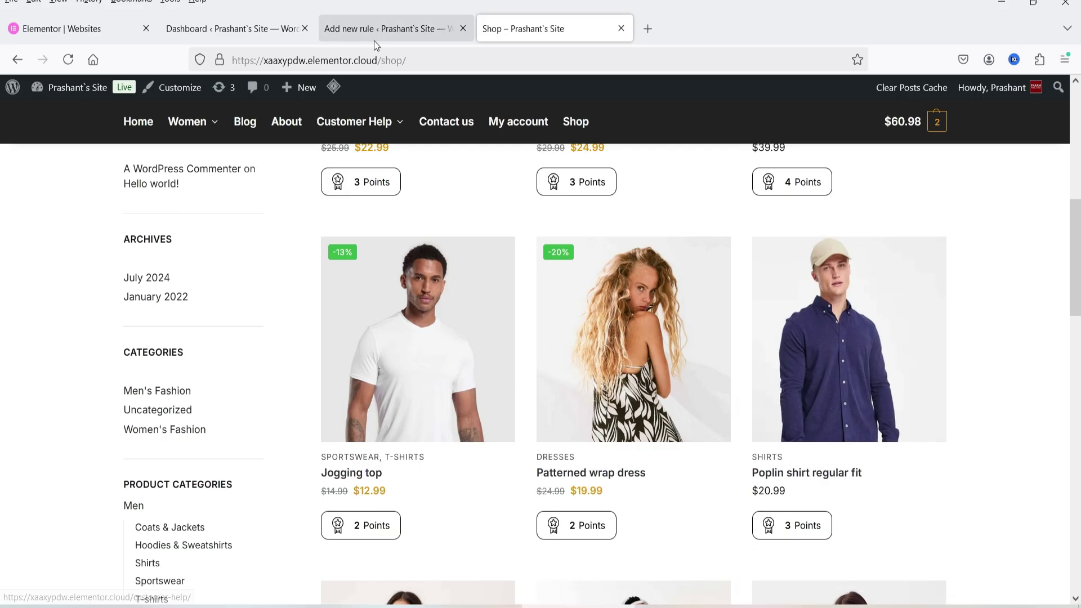
Return to the new "no points" rule and set its points type to Don't assign points
click(374, 40)
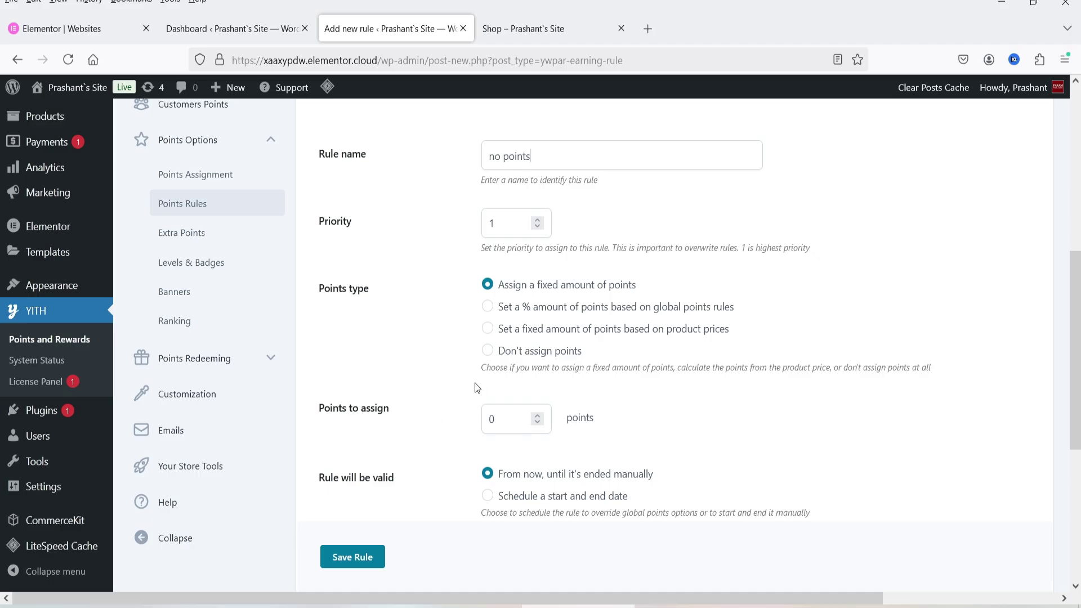
click(488, 353)
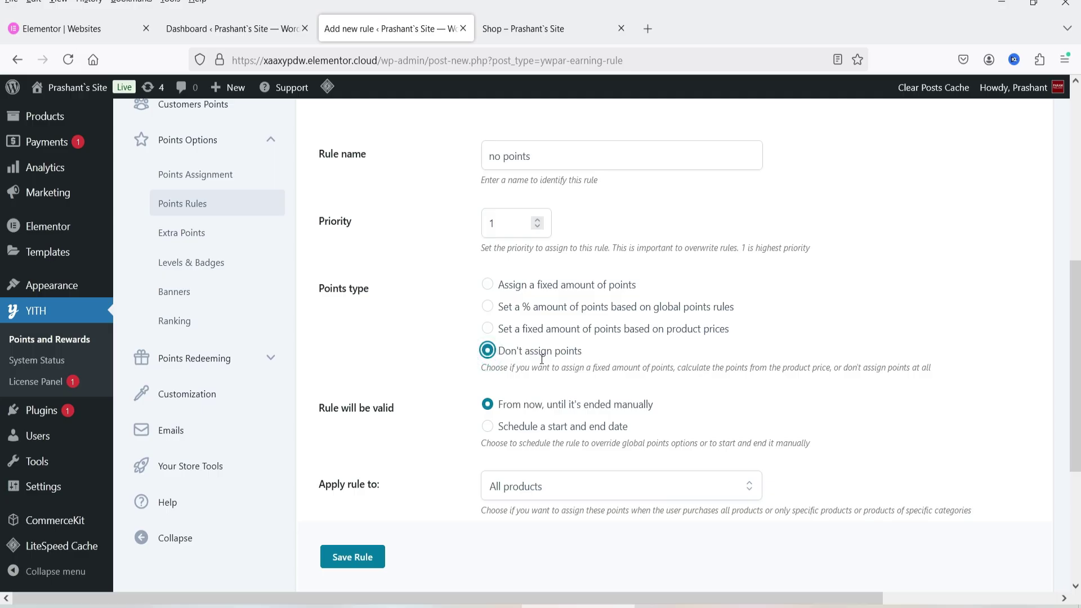
scroll(679, 313, down, 3)
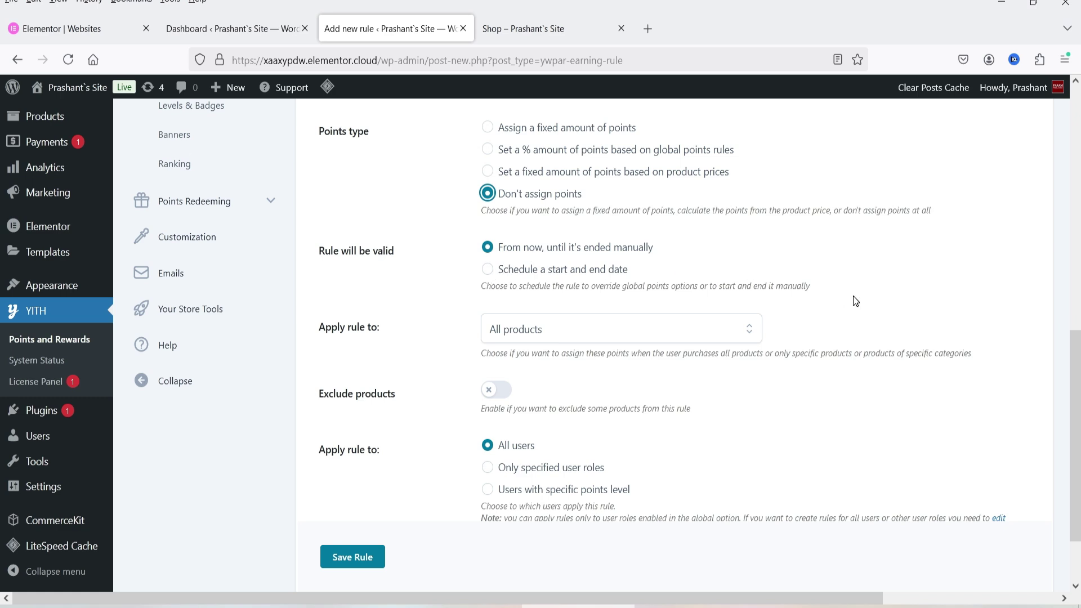
scroll(854, 299, down, 3)
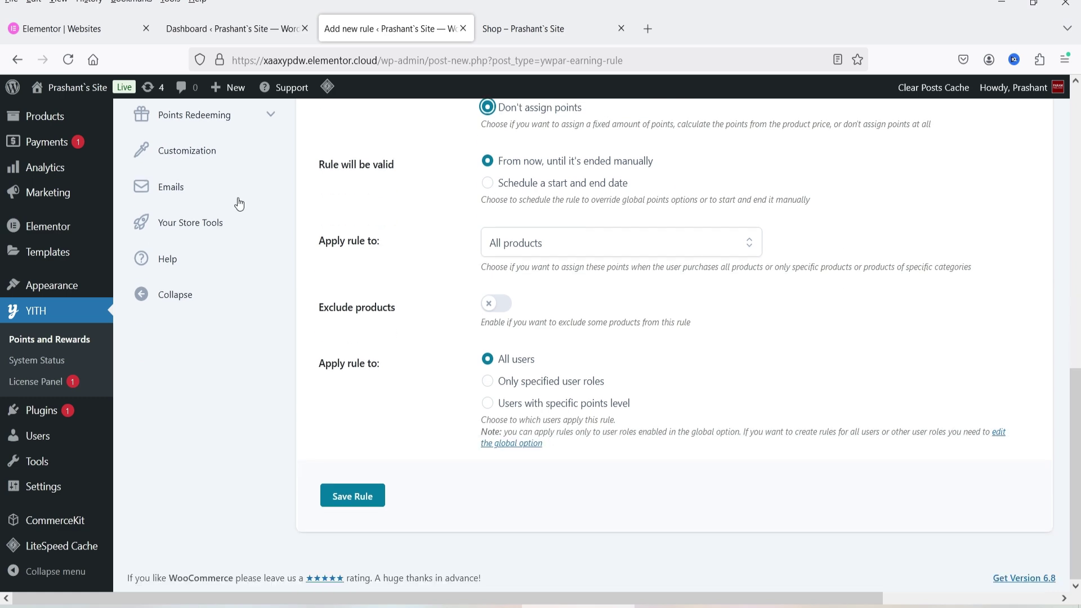
Apply the "no points" rule to specific products, choose Poplin shirt regular fit, and save the rule
click(551, 254)
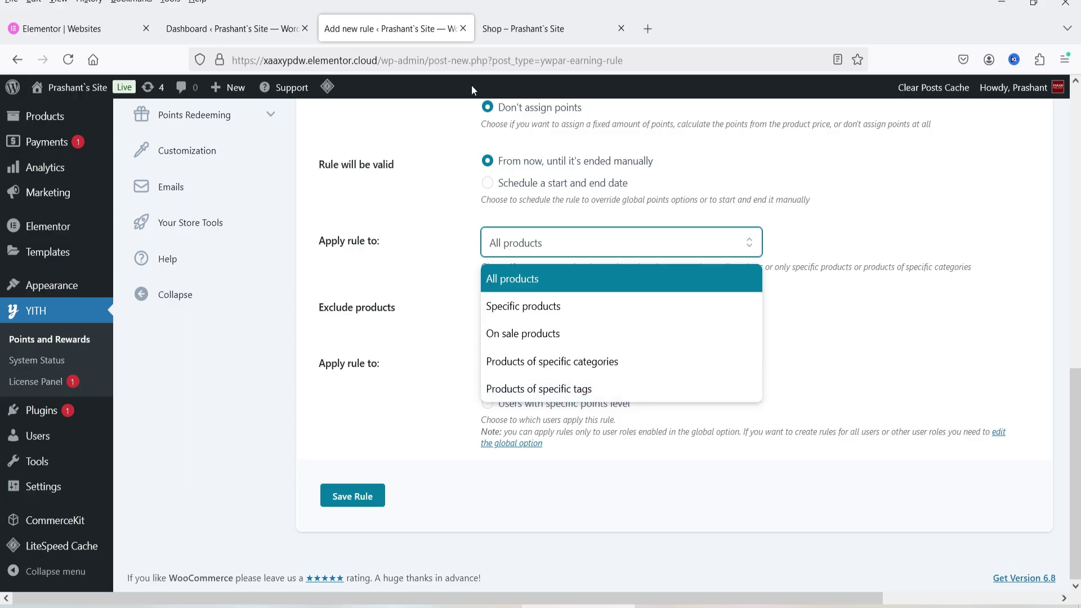
click(509, 32)
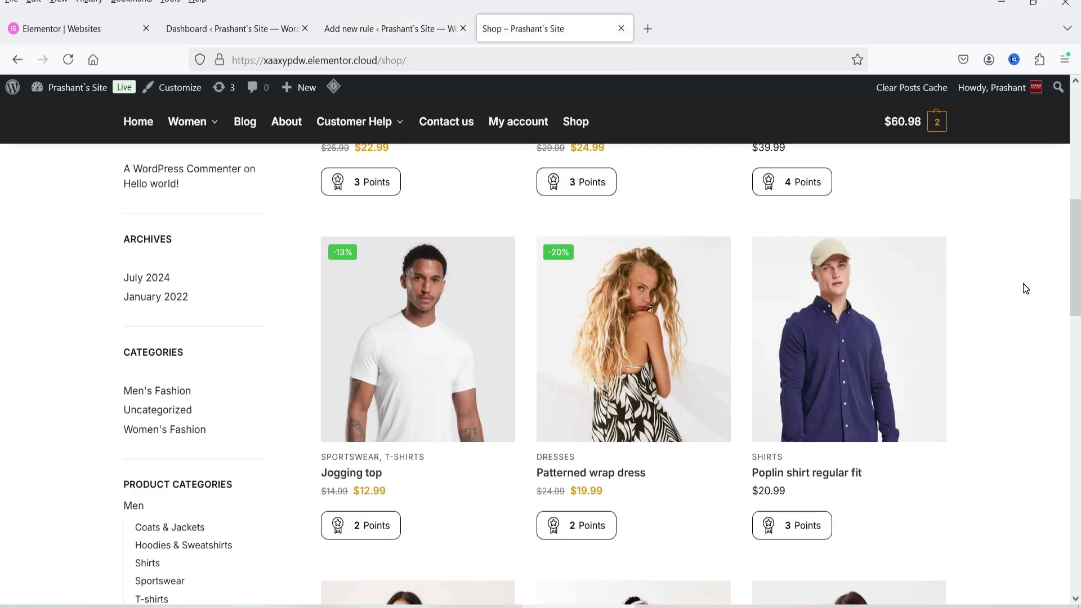
click(393, 18)
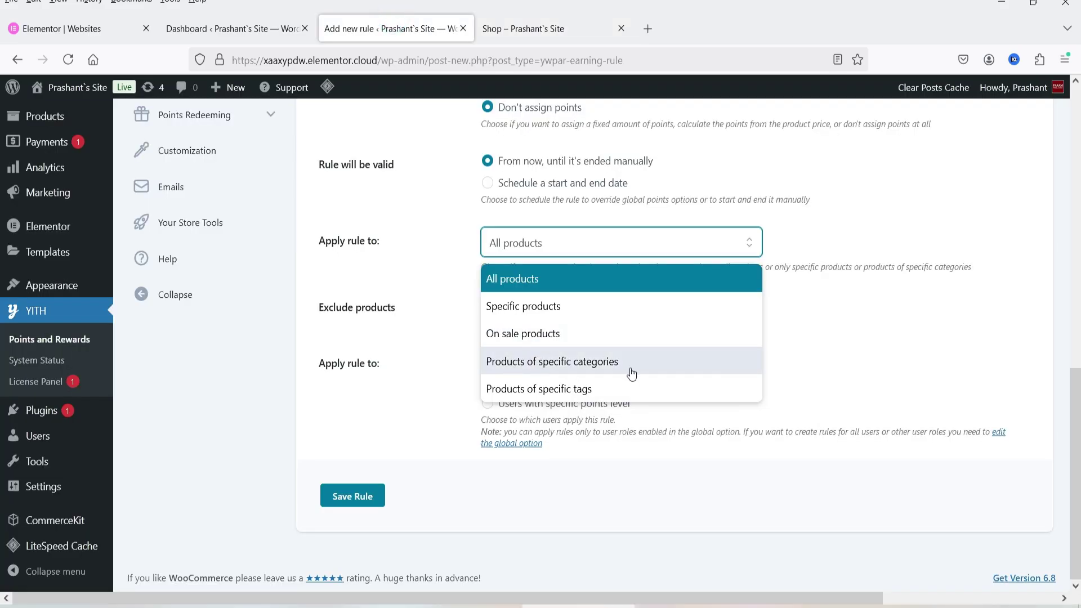
click(547, 308)
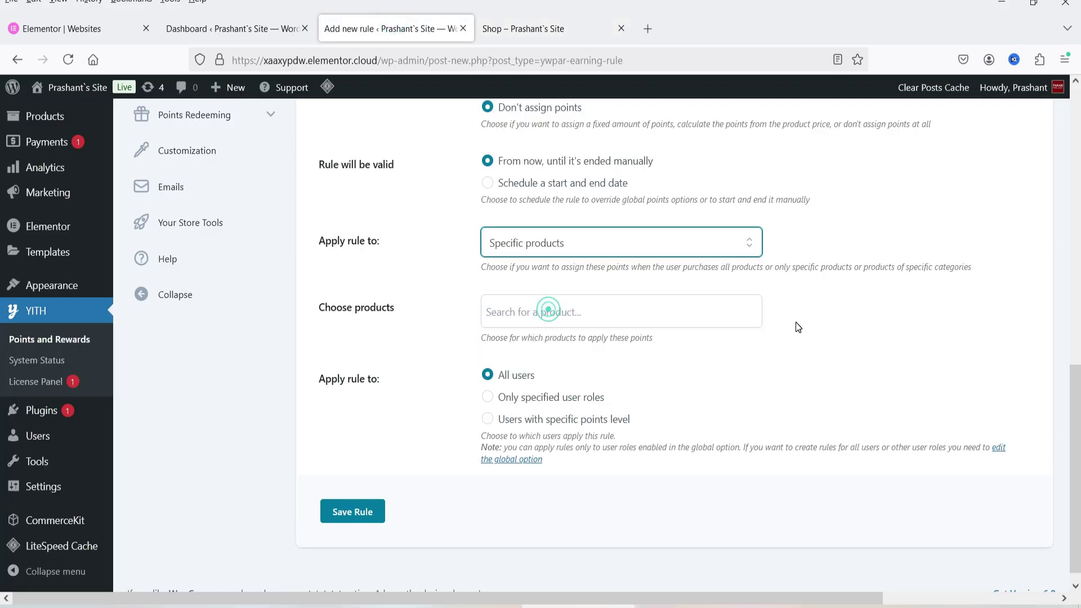
click(519, 312)
text(poplin)
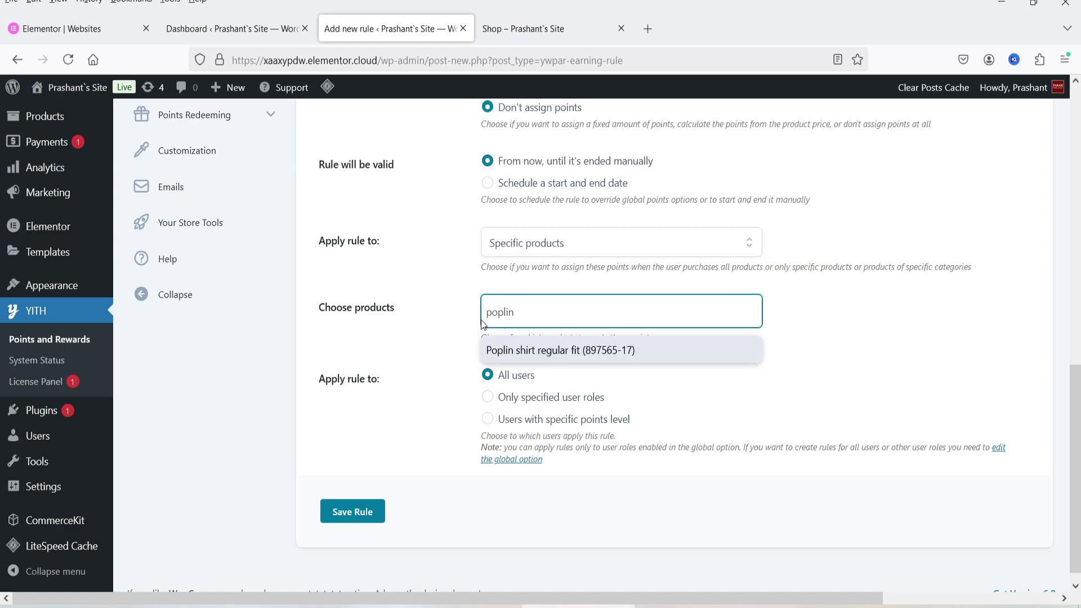
click(550, 351)
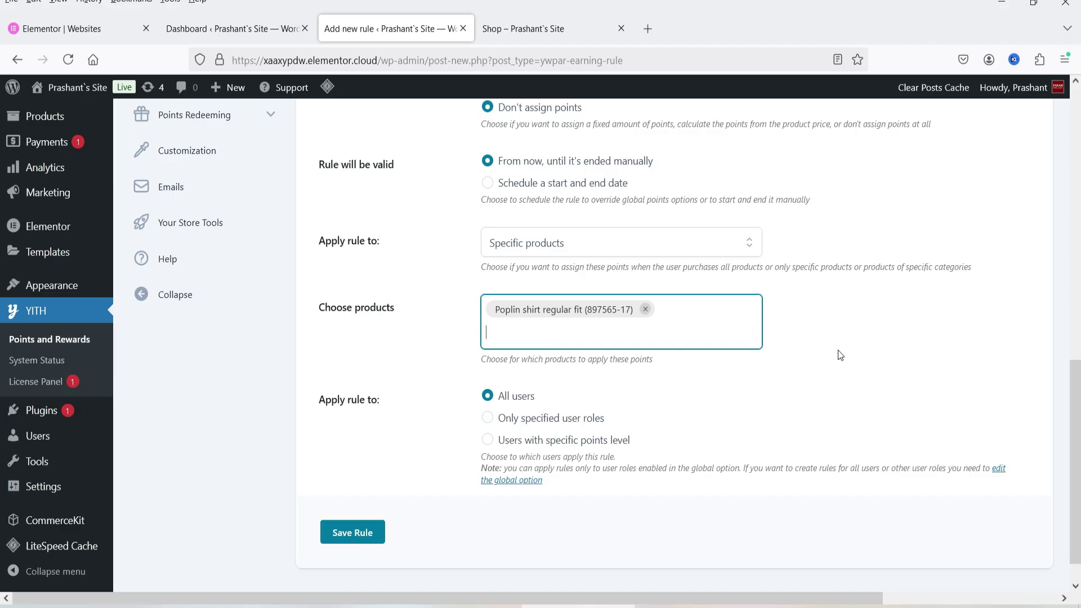
scroll(840, 342, down, 1)
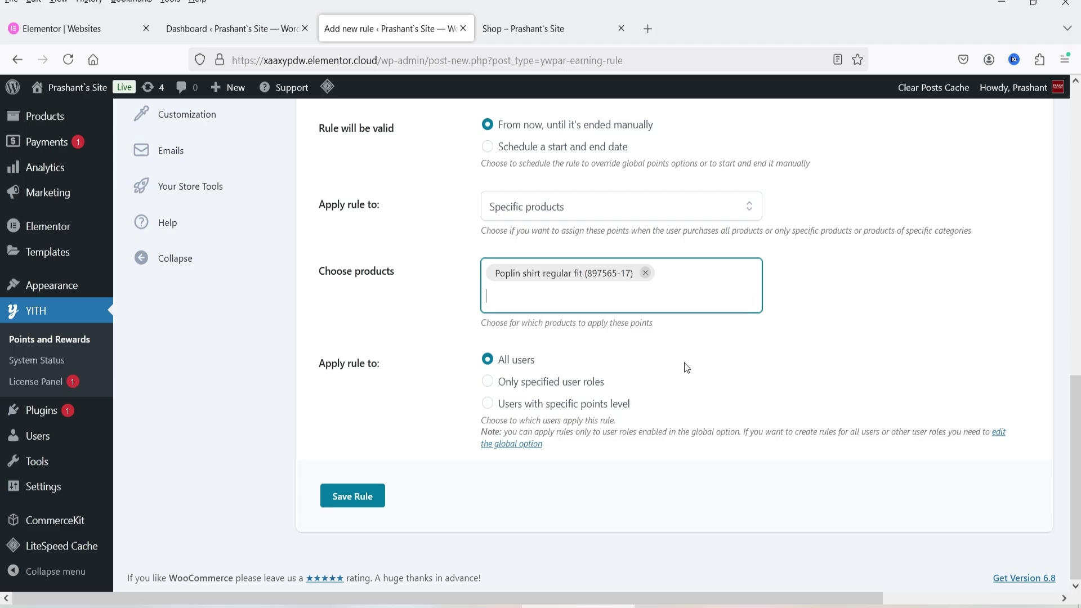
click(352, 495)
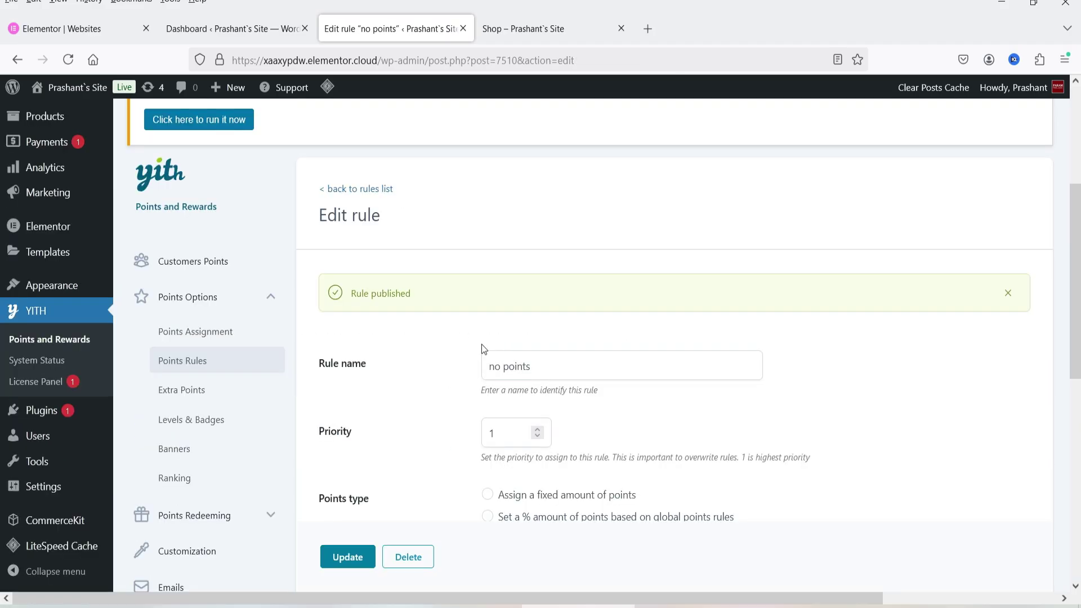
Check the points labels on the storefront's shop page and the Poplin shirt regular fit product page
click(522, 29)
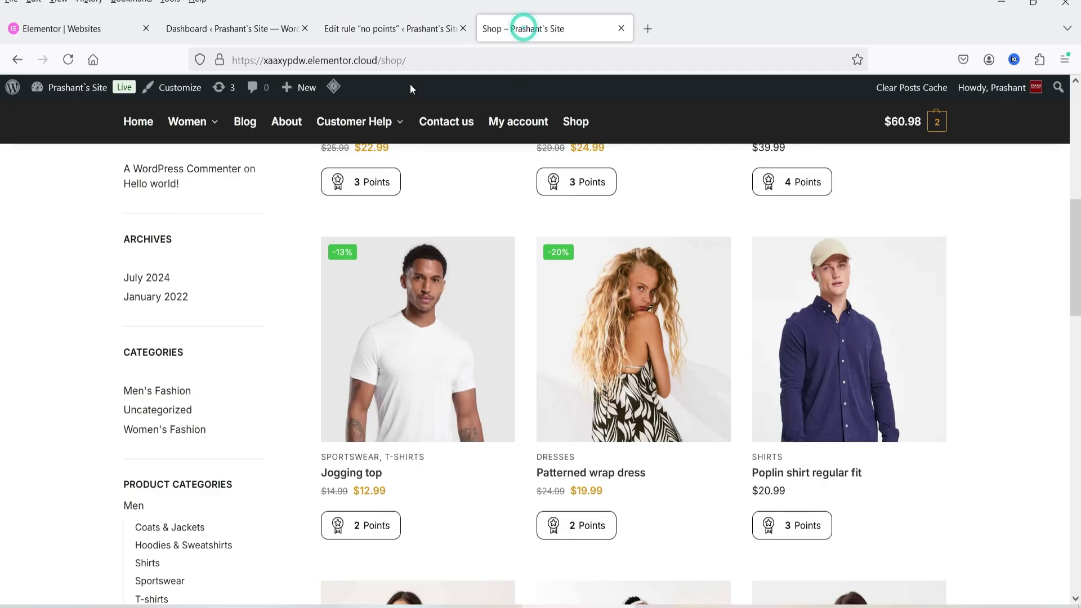
mouse_move(335, 91)
click(356, 155)
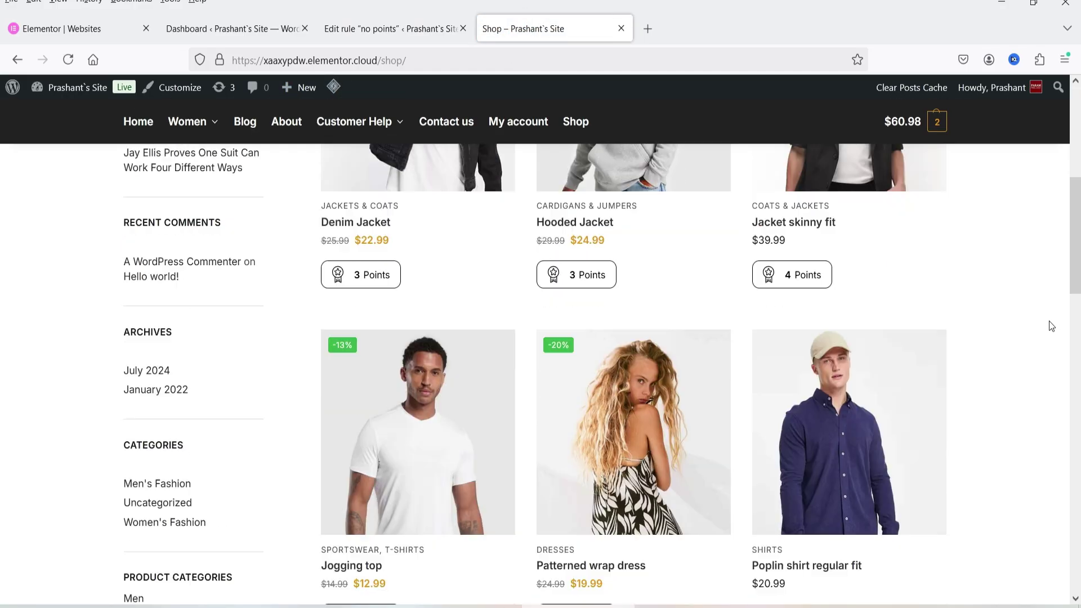
scroll(1026, 314, down, 3)
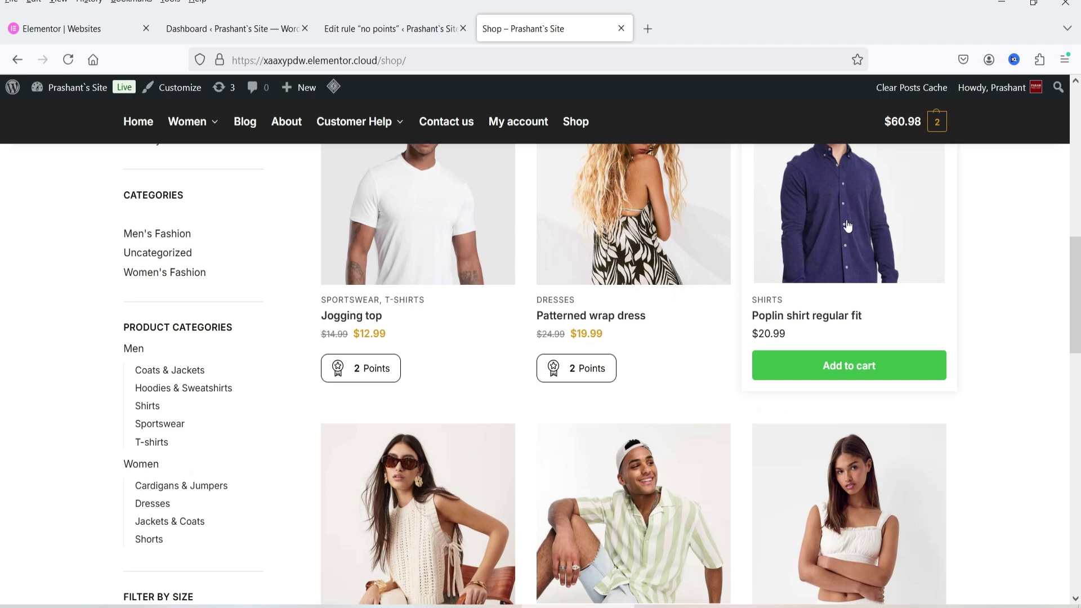
scroll(936, 274, up, 3)
click(860, 382)
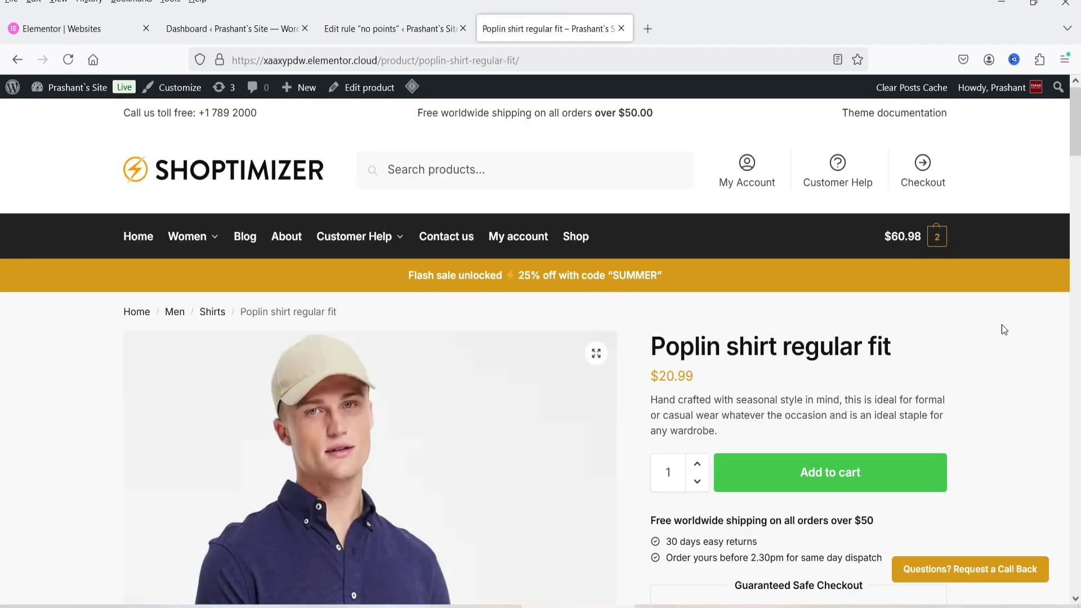
scroll(1001, 324, down, 3)
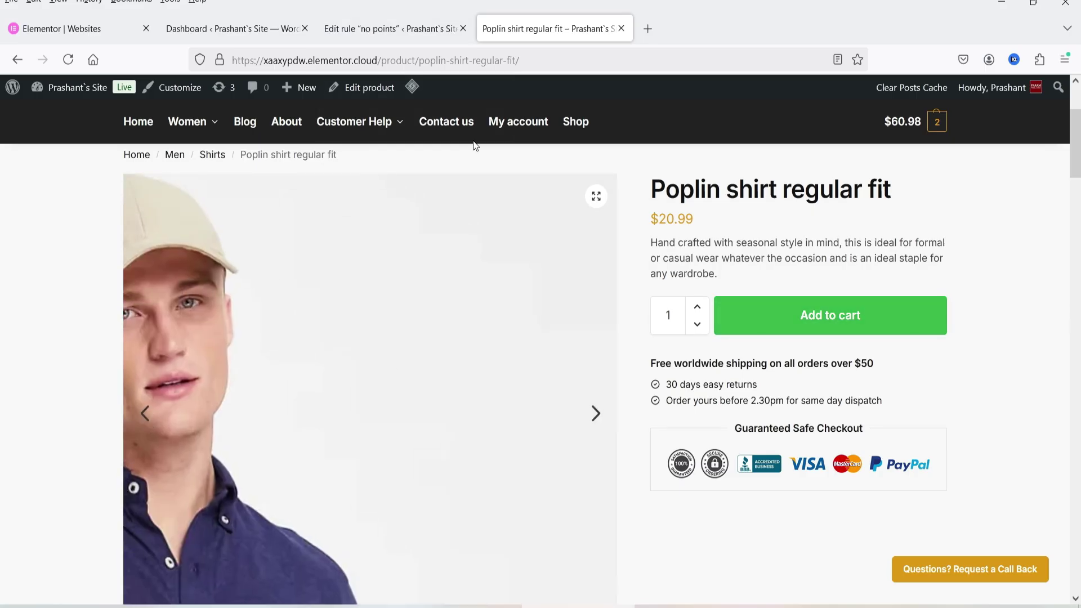
Open the Extra Points settings in Points and Rewards and enable assigning points when a user registers
key(ctrl+shift+Tab)
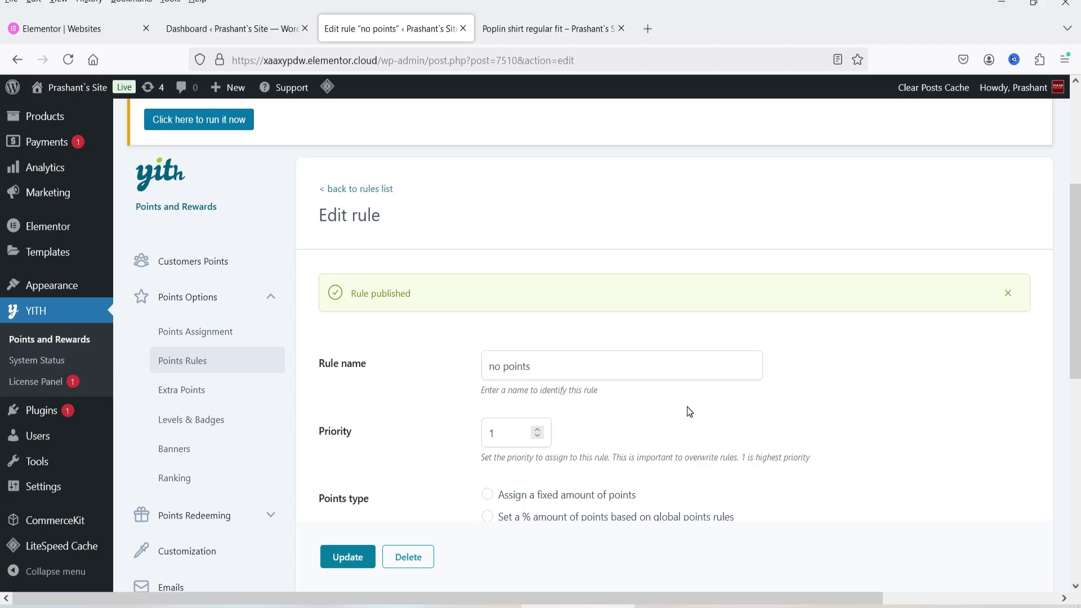
click(182, 390)
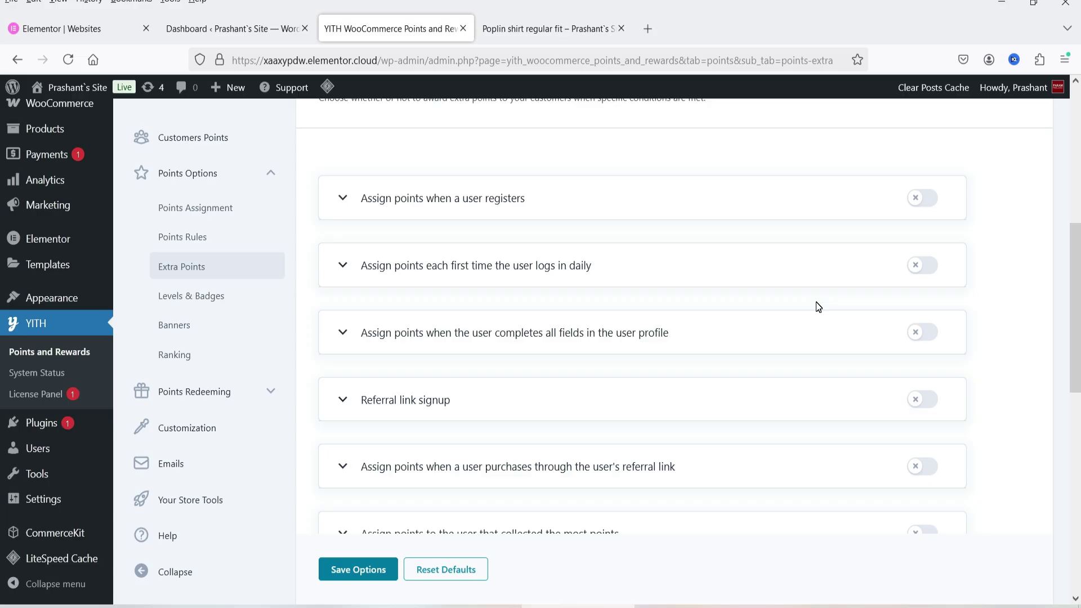
click(512, 212)
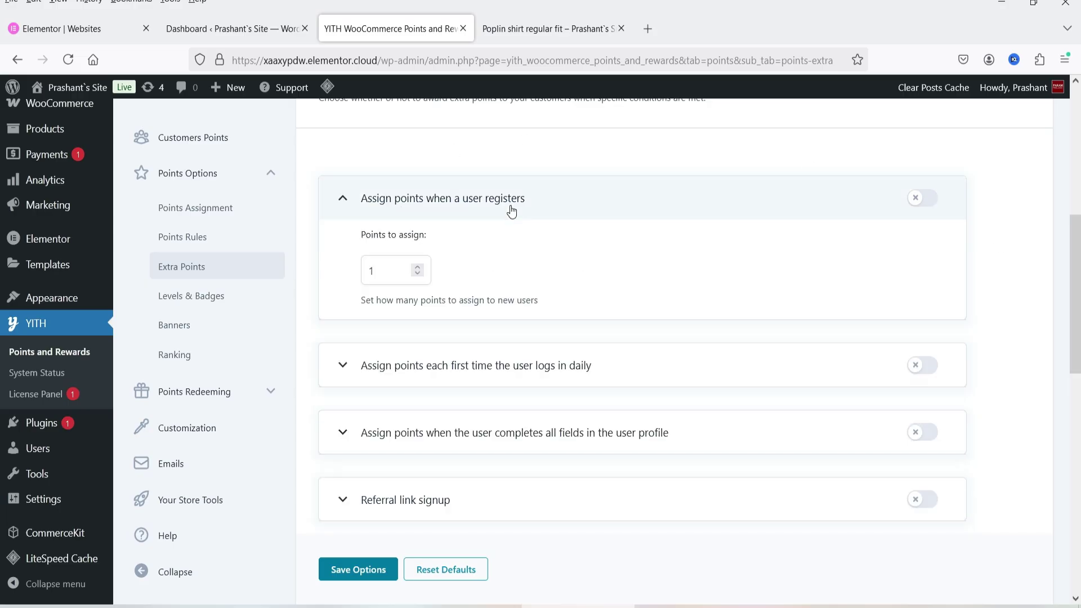
click(511, 210)
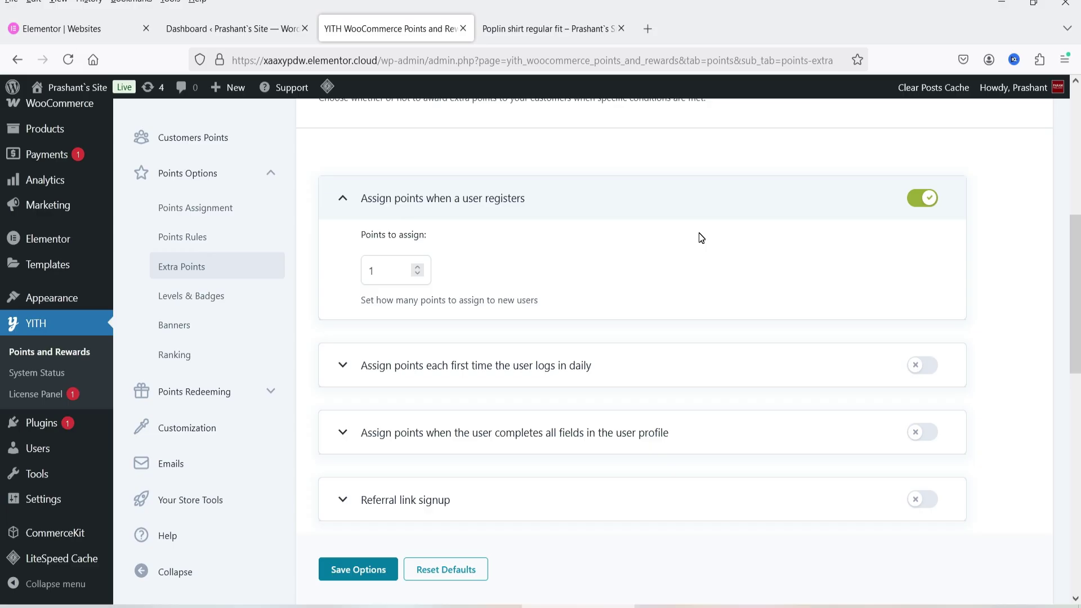
Expand the extra points options for daily login and completed user profile and examine their settings
scroll(563, 242, down, 3)
click(417, 211)
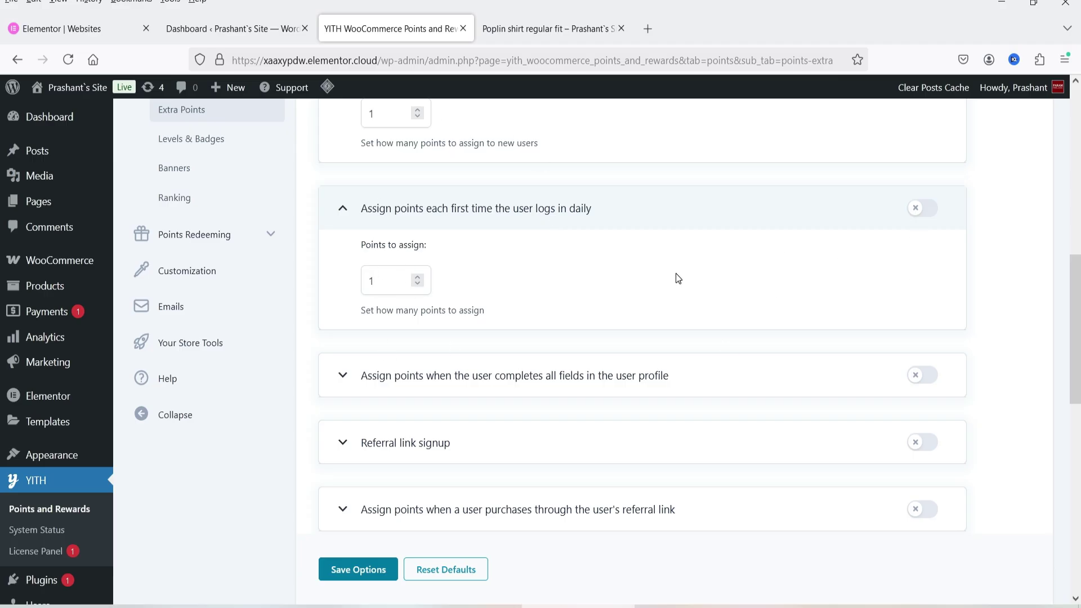
scroll(676, 274, down, 2)
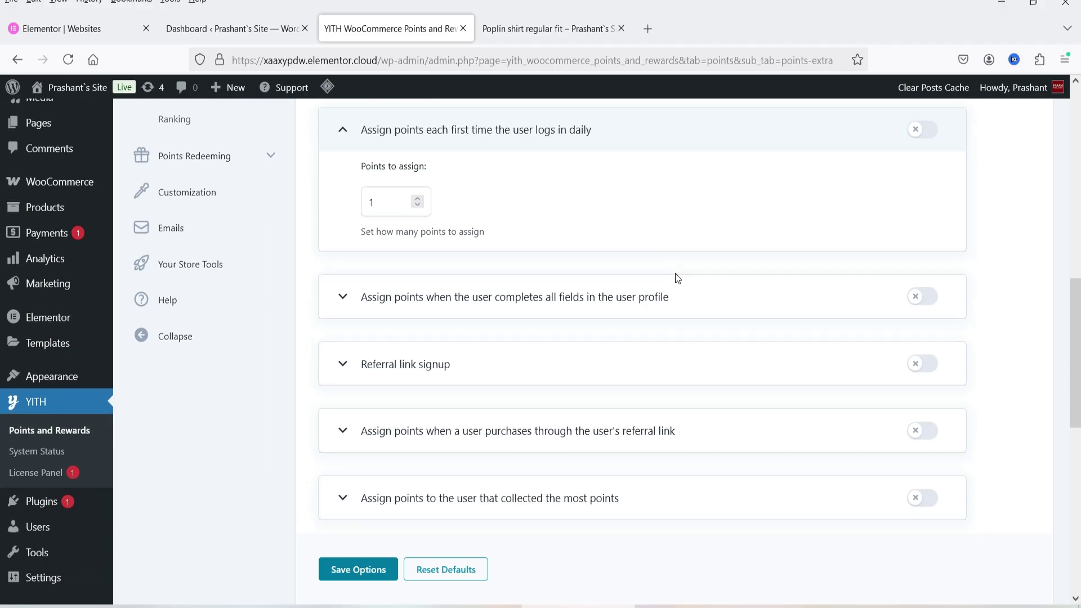
click(671, 296)
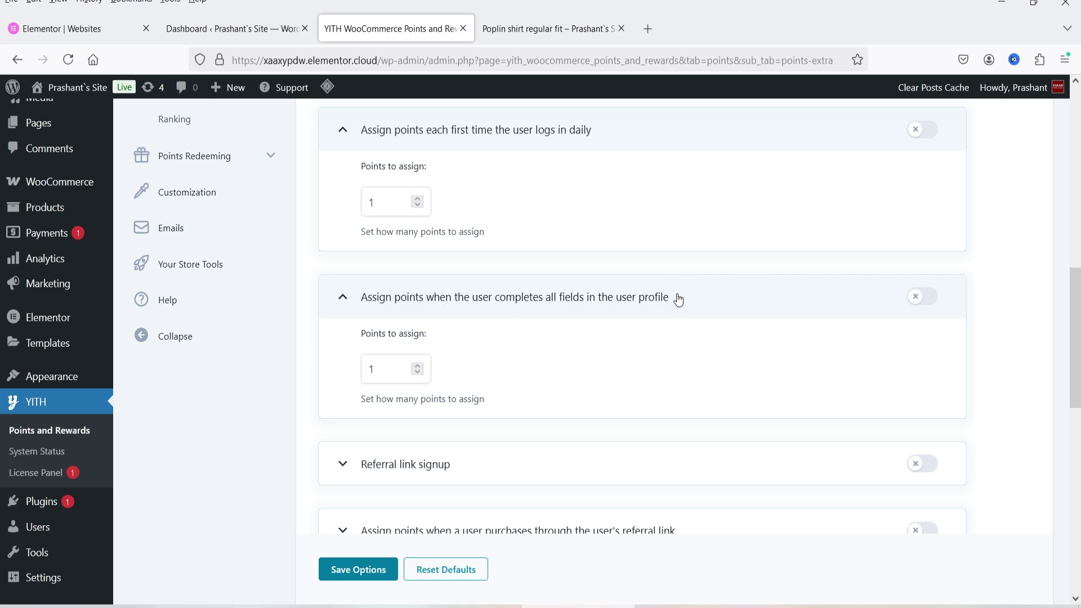
scroll(695, 303, down, 2)
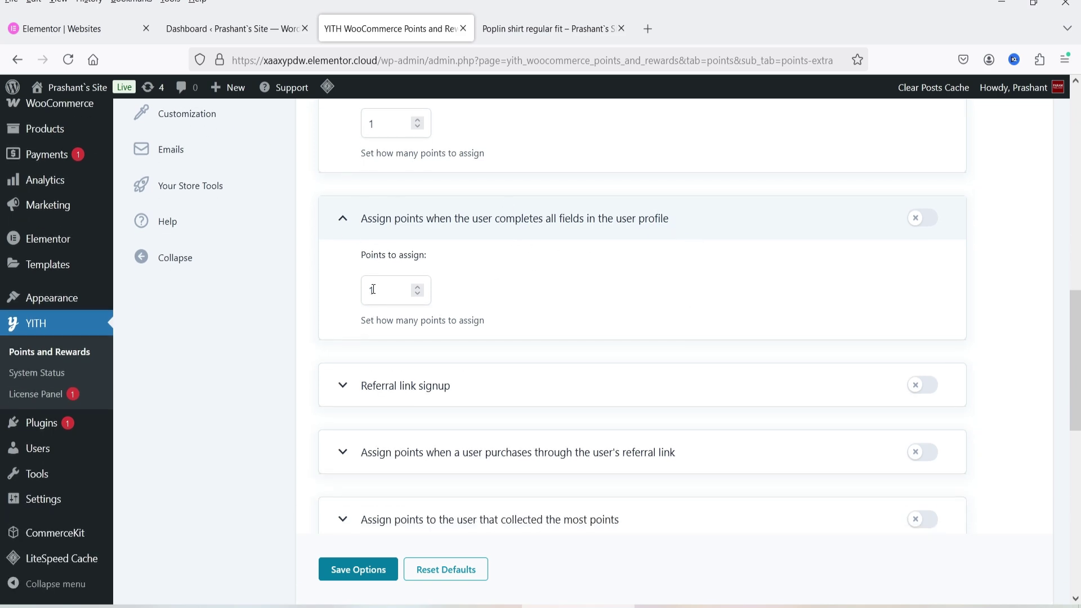
scroll(557, 262, down, 4)
Expand the options for referral link signup and referral link purchases and examine their points and revoke settings
click(486, 237)
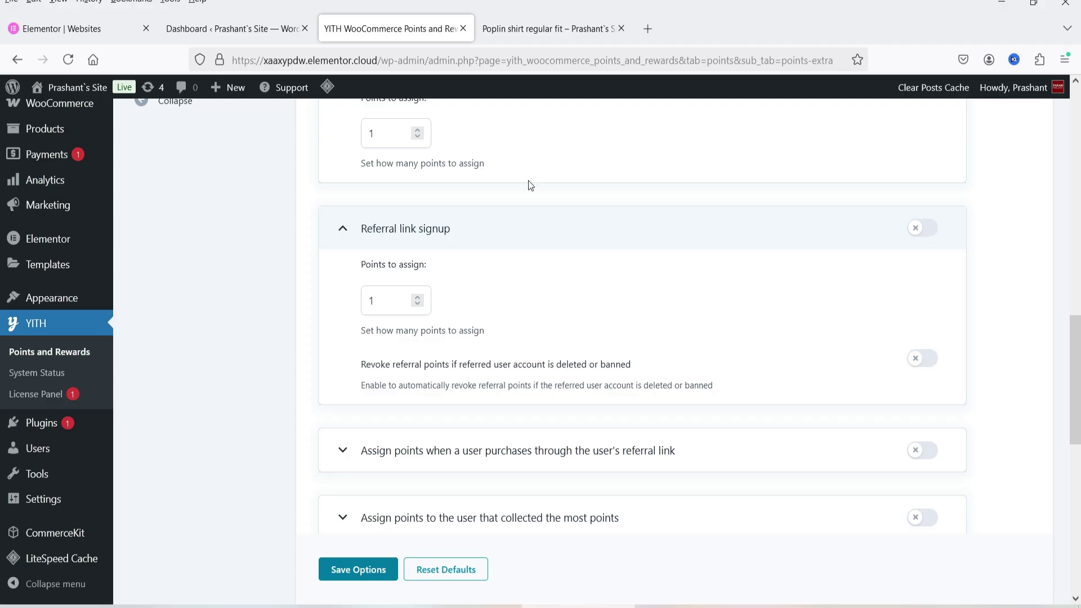
click(387, 301)
click(537, 297)
scroll(540, 338, down, 1)
scroll(523, 344, down, 1)
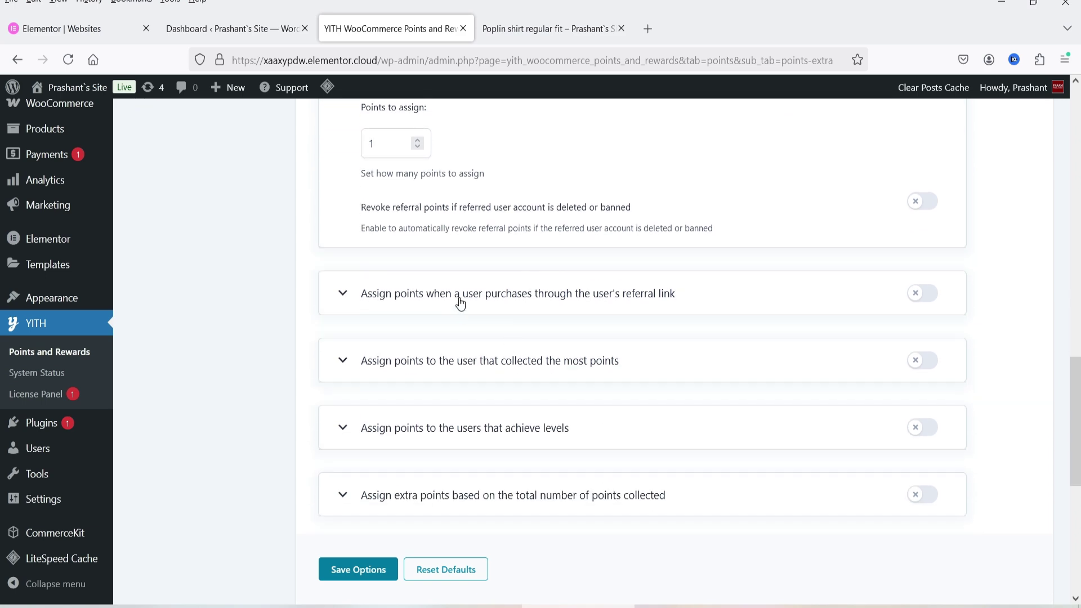
click(460, 304)
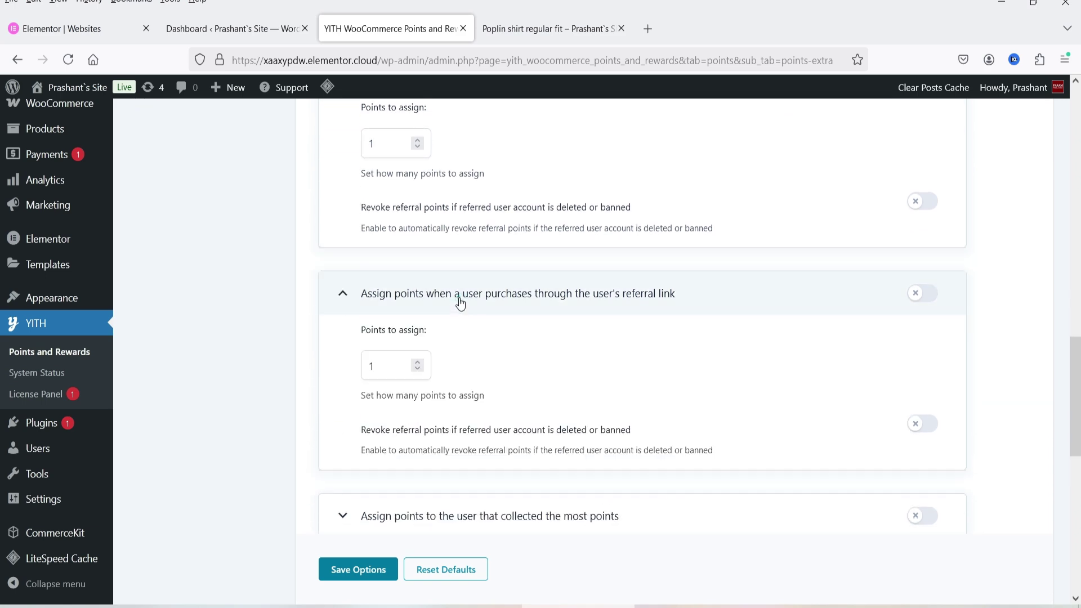
scroll(458, 299, down, 2)
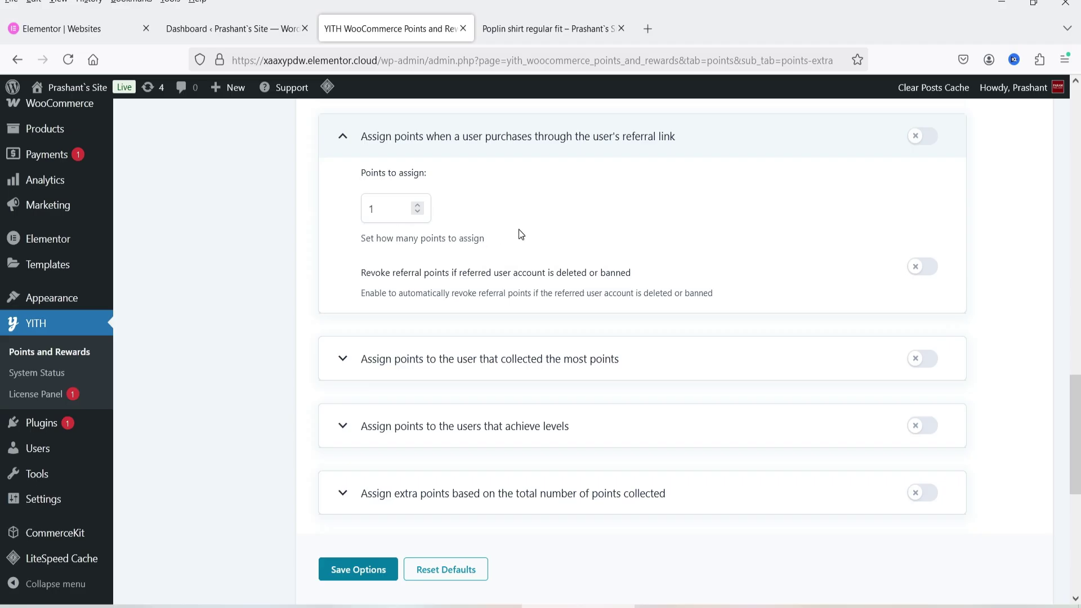
Expand the options for most points collected and achieved levels, and add a second rule row for achieved levels
scroll(519, 231, down, 3)
click(458, 118)
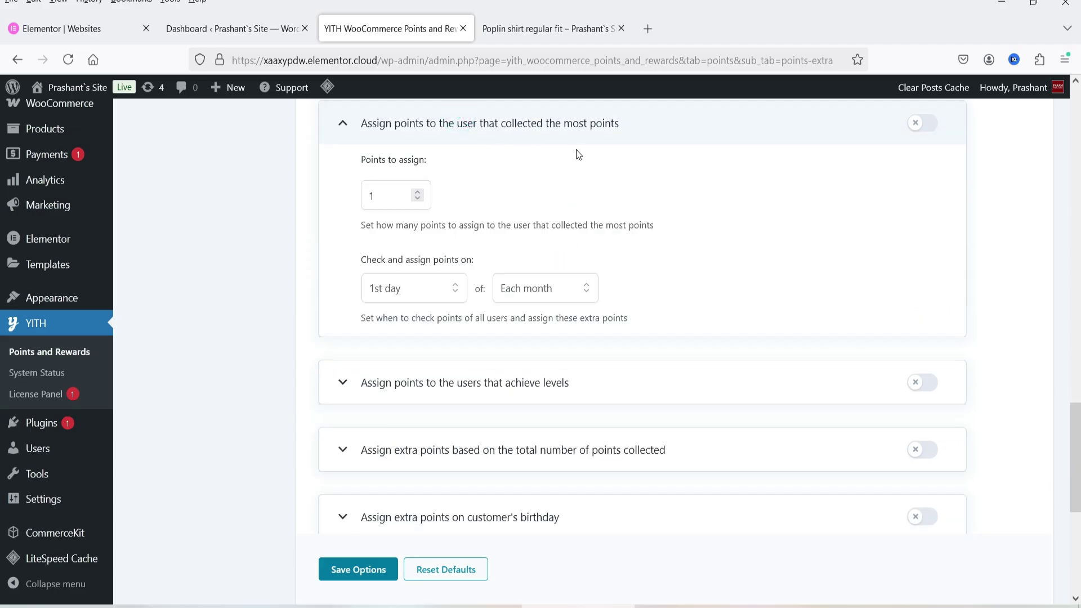
click(457, 389)
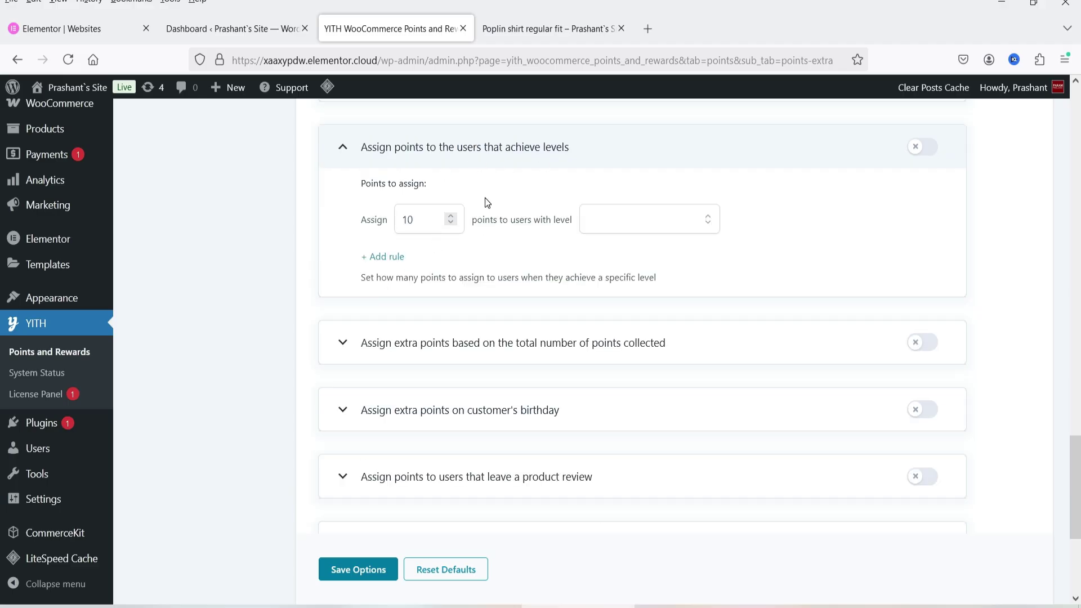
click(376, 256)
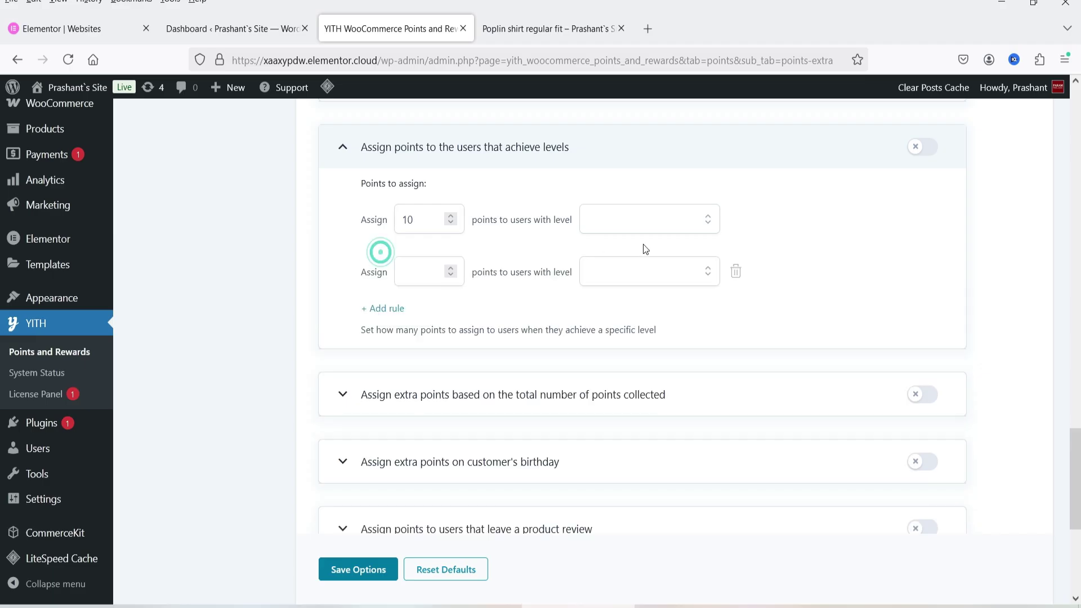
Expand the option for extra points based on the total number of points collected and examine its settings
scroll(507, 282, down, 2)
click(417, 319)
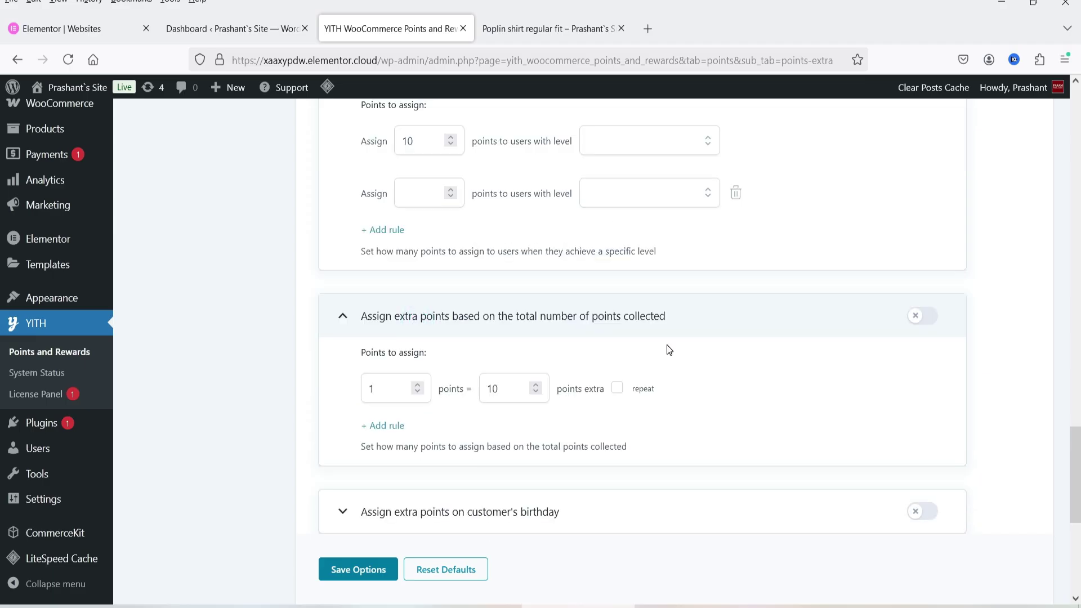
scroll(667, 345, down, 4)
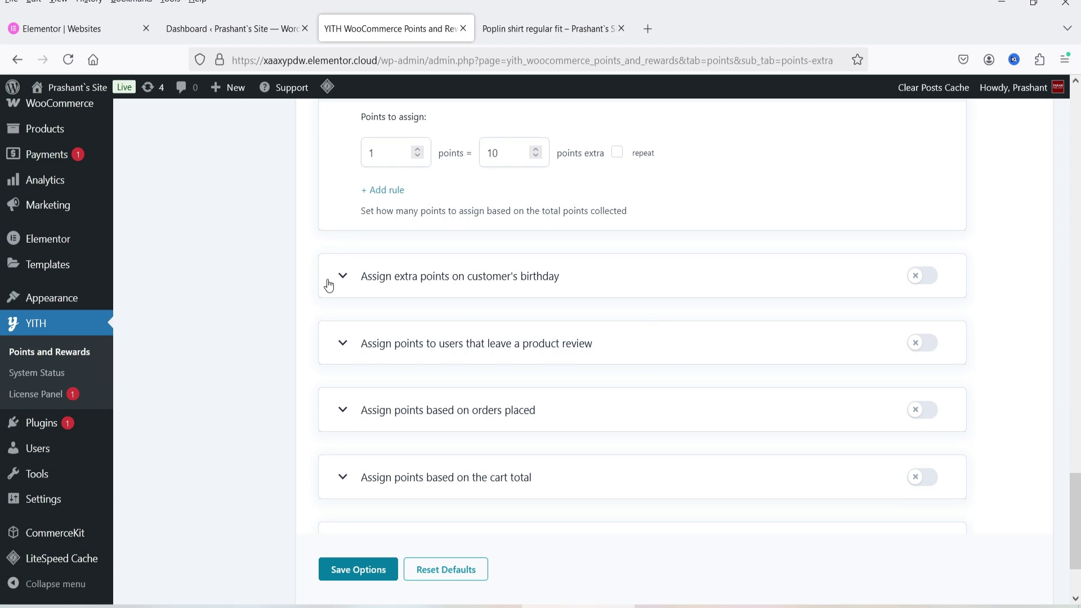
Expand the option for extra points on the customer's birthday and examine its points, birthday field locations and date format settings
click(627, 275)
click(627, 277)
click(648, 277)
scroll(507, 253, down, 3)
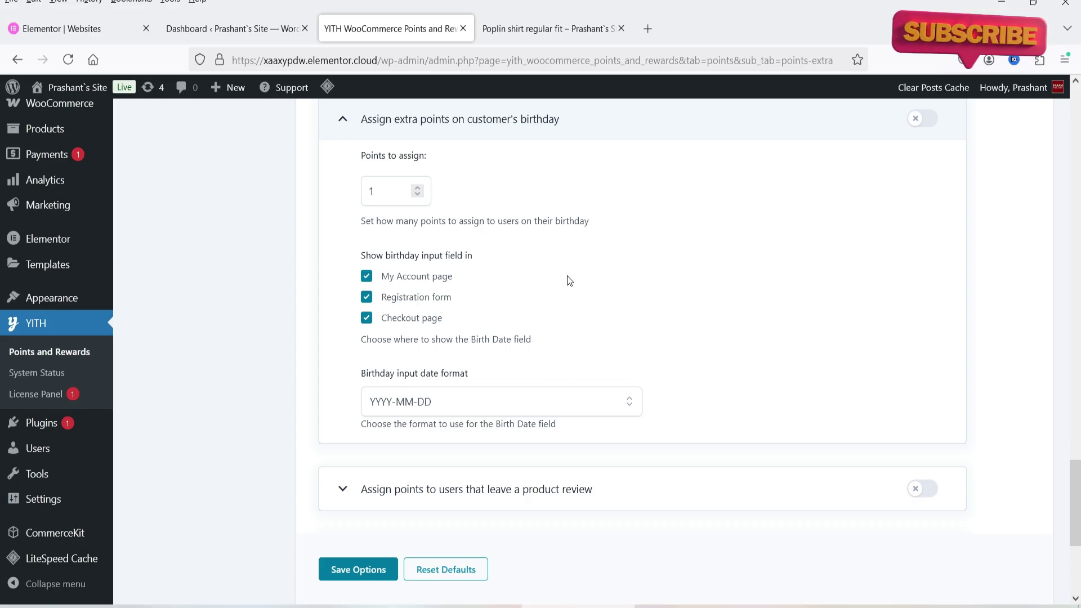
scroll(570, 282, down, 3)
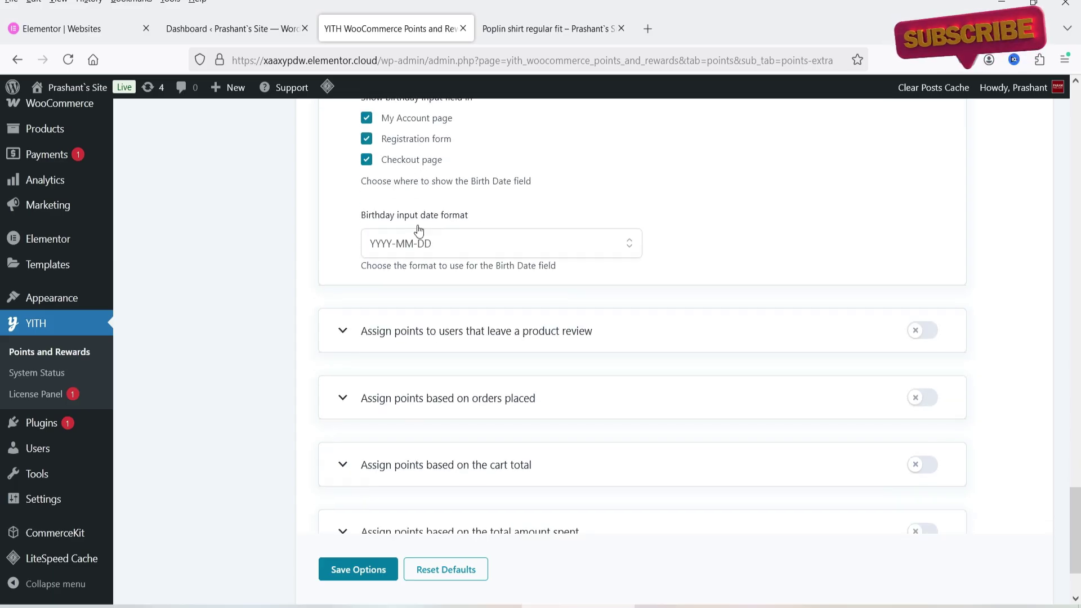
Expand the options for product reviews and orders placed and examine their points rules
scroll(418, 238, down, 2)
click(449, 228)
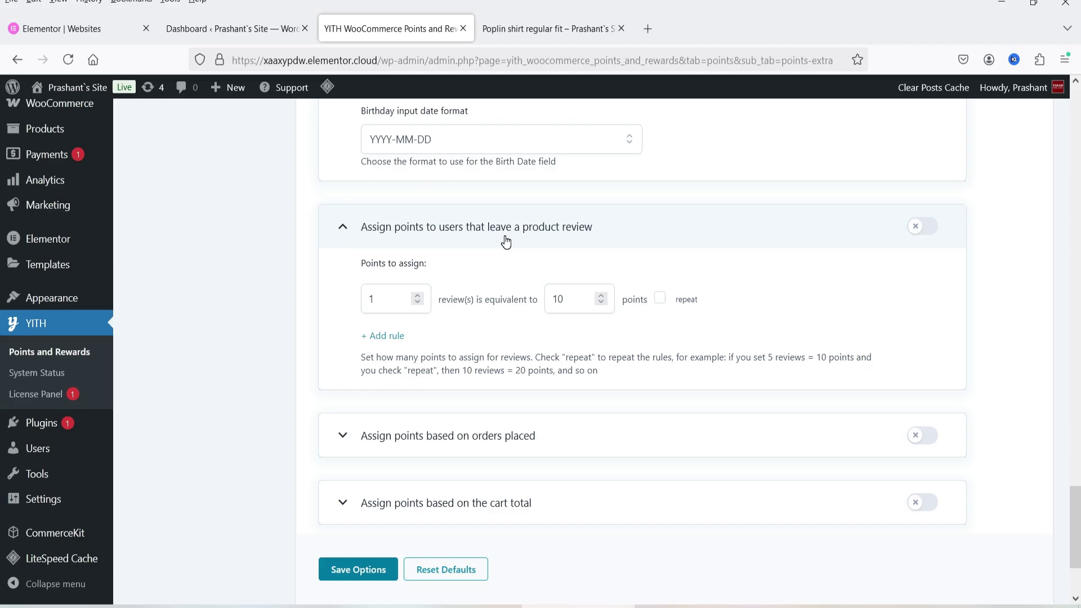
click(563, 435)
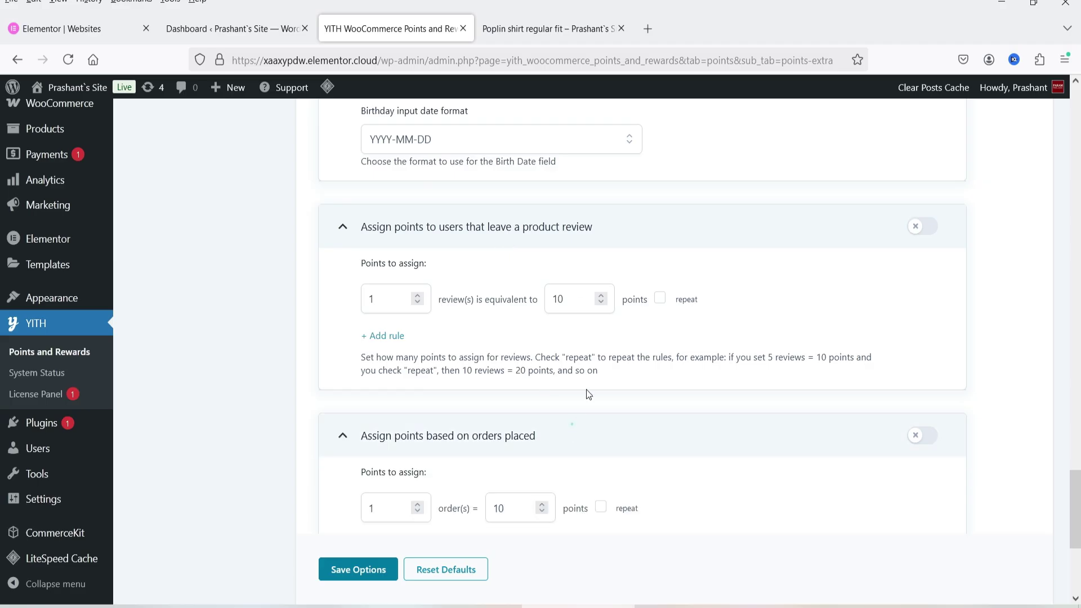
scroll(621, 340, down, 4)
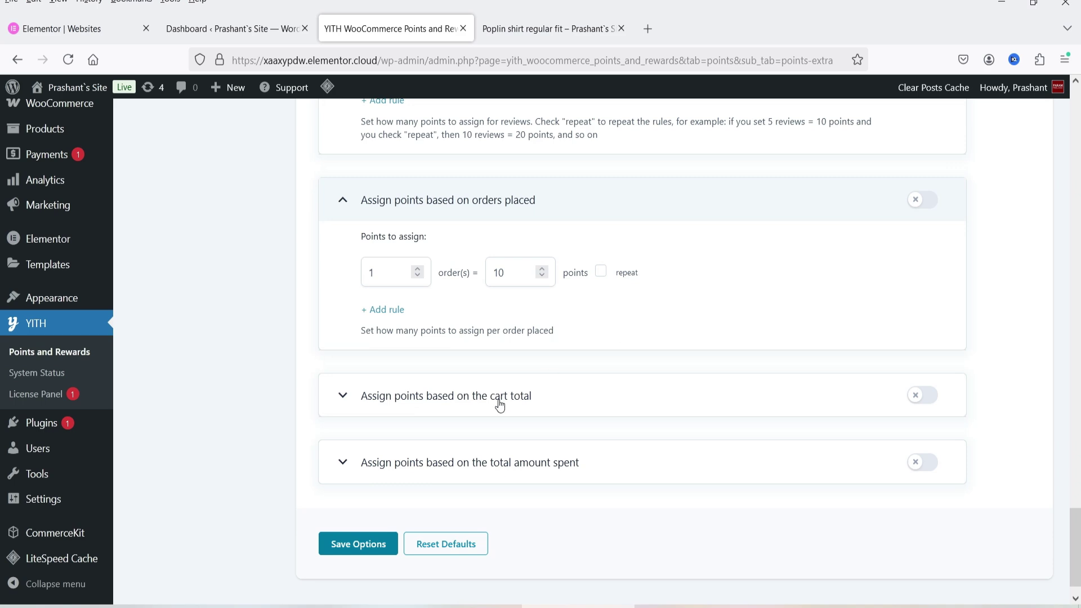
Expand the options for points based on the cart total and the total amount spent and examine their rule and threshold settings
click(599, 400)
scroll(606, 352, down, 3)
scroll(606, 351, down, 3)
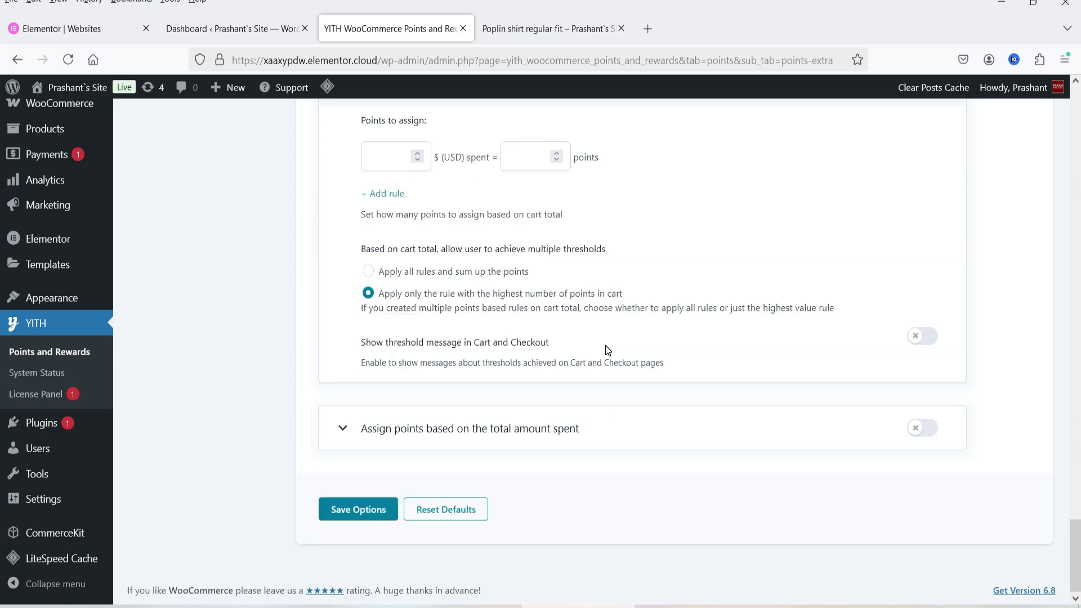
scroll(606, 346, up, 1)
scroll(611, 449, down, 1)
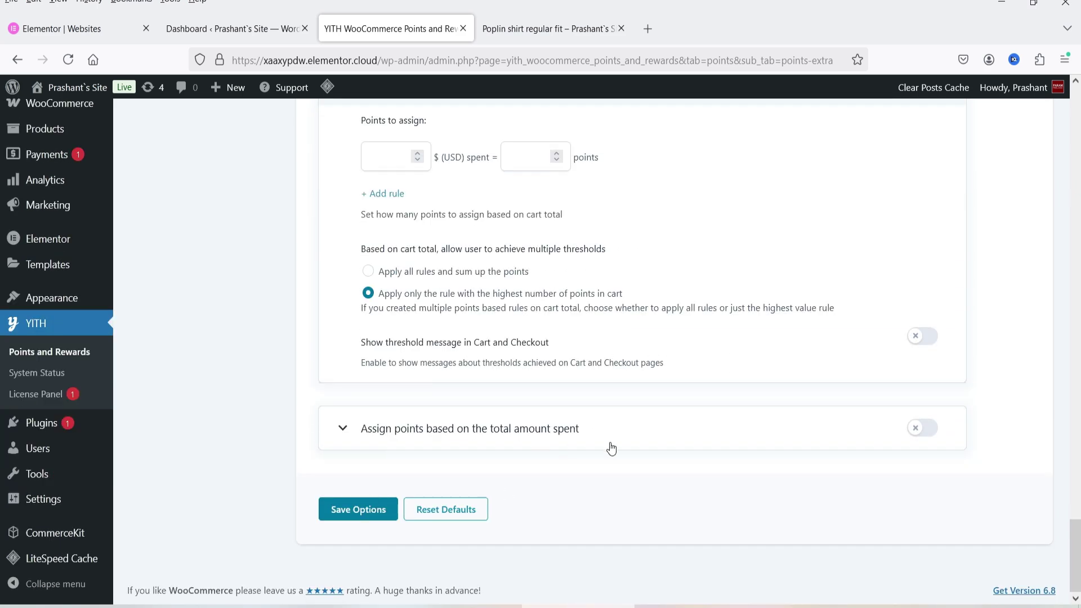
click(661, 441)
scroll(661, 436, down, 2)
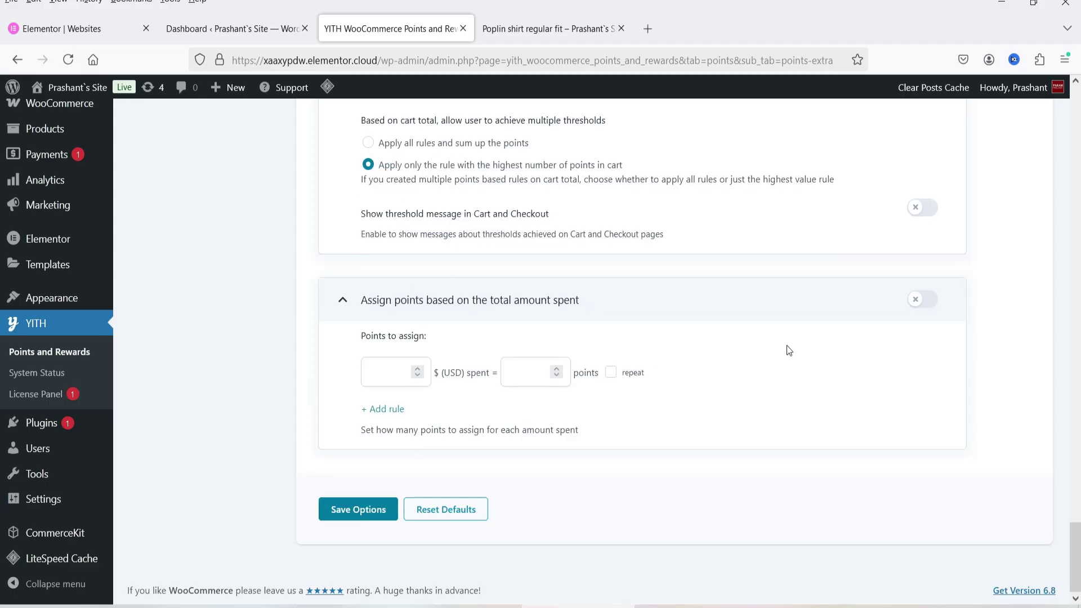